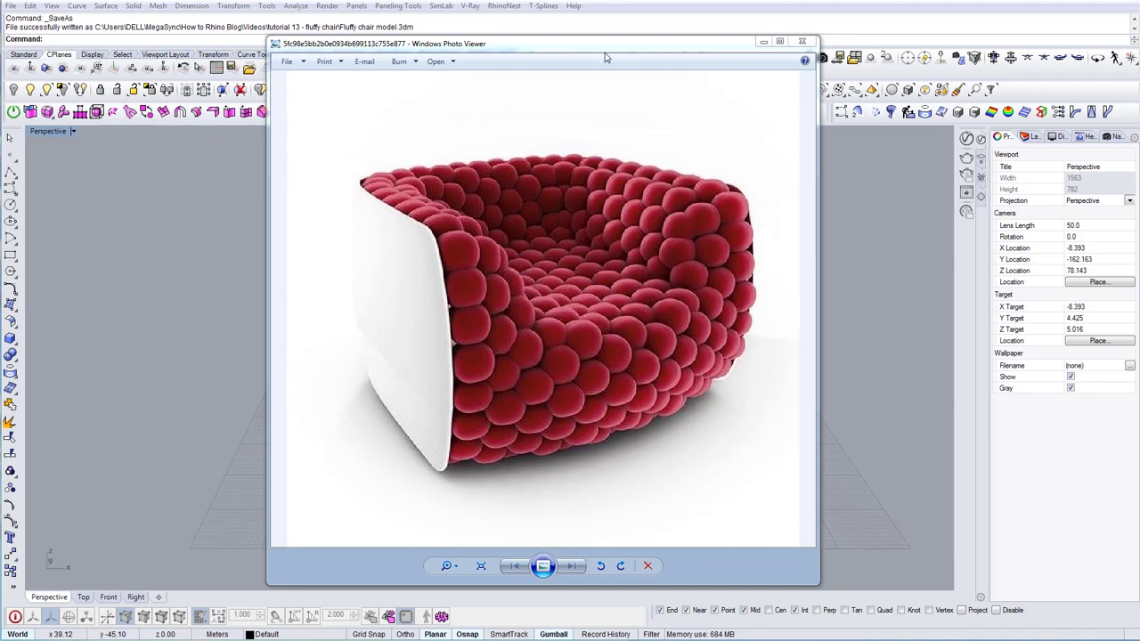
Step: Move the chair reference photo out of the way and draw a smooth T-Splines plane with 2 X faces and 2 Y faces
drag(564, 46, 1139, 239)
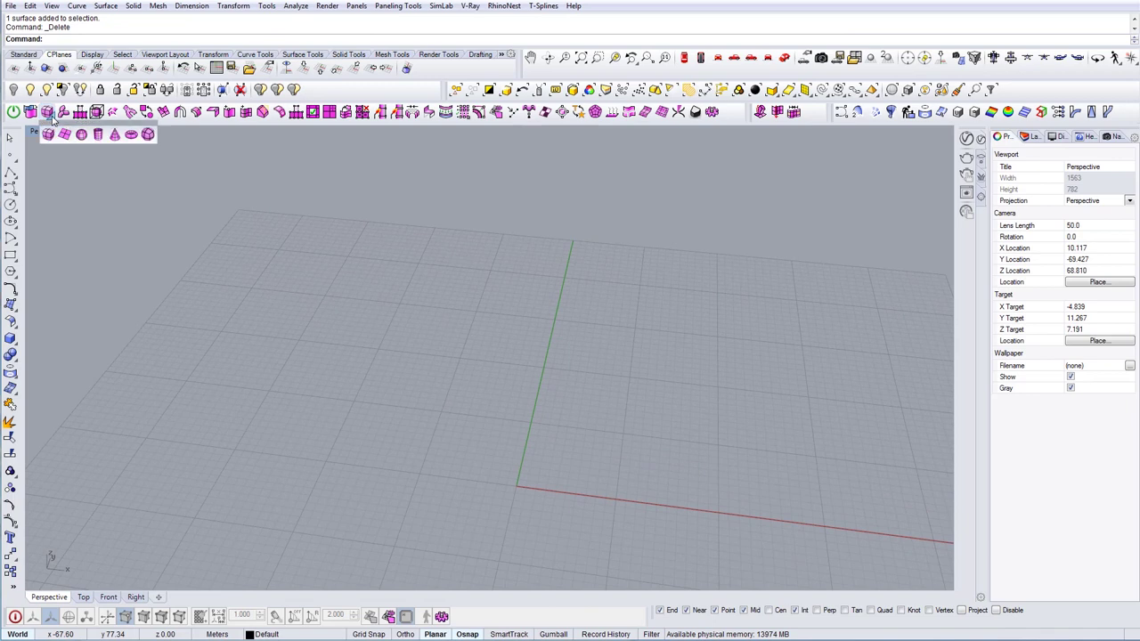
click(63, 137)
click(433, 364)
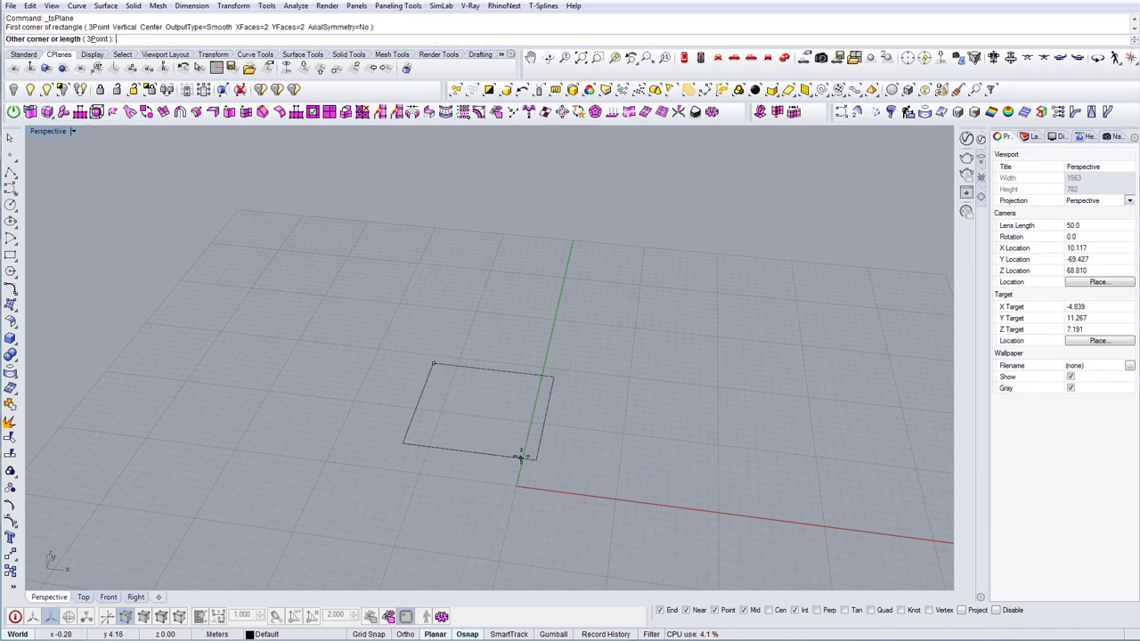
click(551, 479)
shift+right_drag(538, 428, 449, 425)
mouse_move(449, 425)
right_down()
mouse_move(415, 429)
mouse_move(421, 436)
right_up()
scroll(414, 428, up, 2)
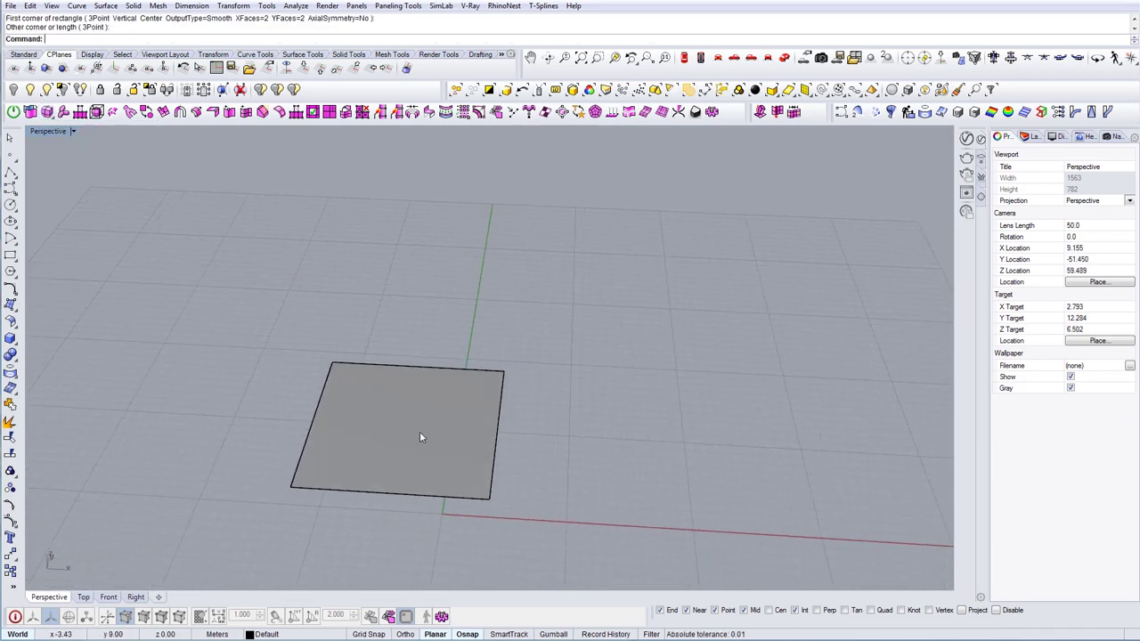
Step: Turn on T-Splines edit mode and delete the half of the plane on the positive X side
click(16, 616)
drag(525, 496, 469, 360)
key(a)
drag(511, 534, 442, 334)
key(Delete)
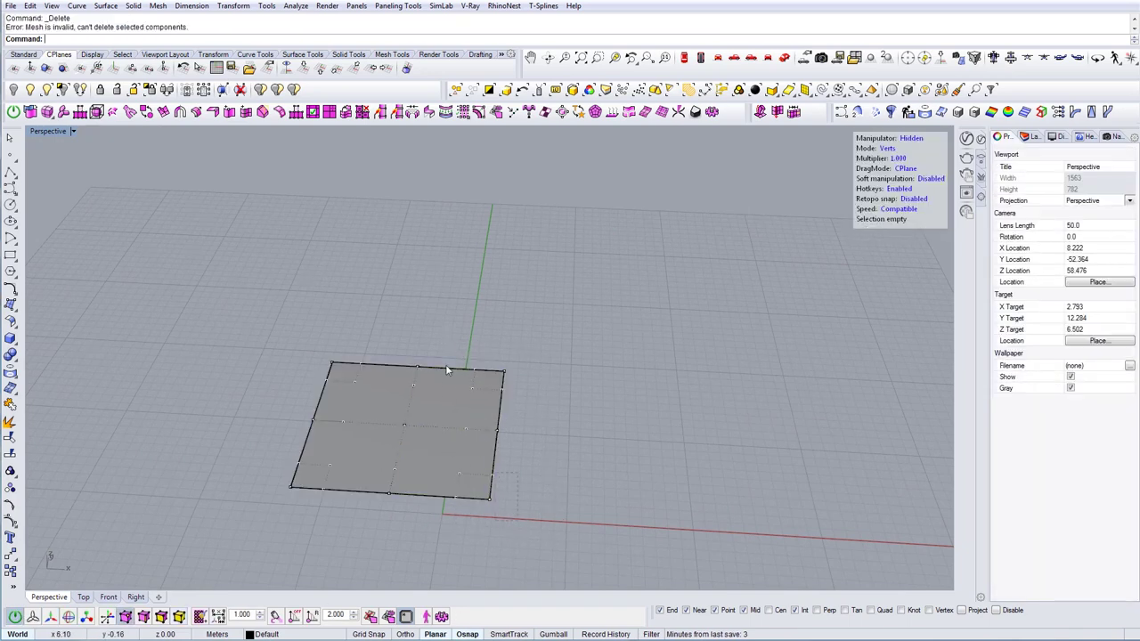
key(s)
right_drag(494, 463, 510, 467)
drag(524, 526, 450, 354)
key(Delete)
right_drag(474, 393, 374, 417)
scroll(427, 413, up, 4)
Step: Extrude the two outer side edges of the half plane upward and outward to form the armrest's inner wall and top
click(324, 418)
shift+click(359, 371)
right_drag(361, 379, 446, 412)
key(Escape)
click(197, 113)
click(359, 422)
click(389, 387)
right_click(386, 387)
drag(367, 365, 359, 258)
mouse_move(552, 328)
right_down()
mouse_move(540, 330)
mouse_move(573, 325)
right_up()
drag(416, 305, 386, 302)
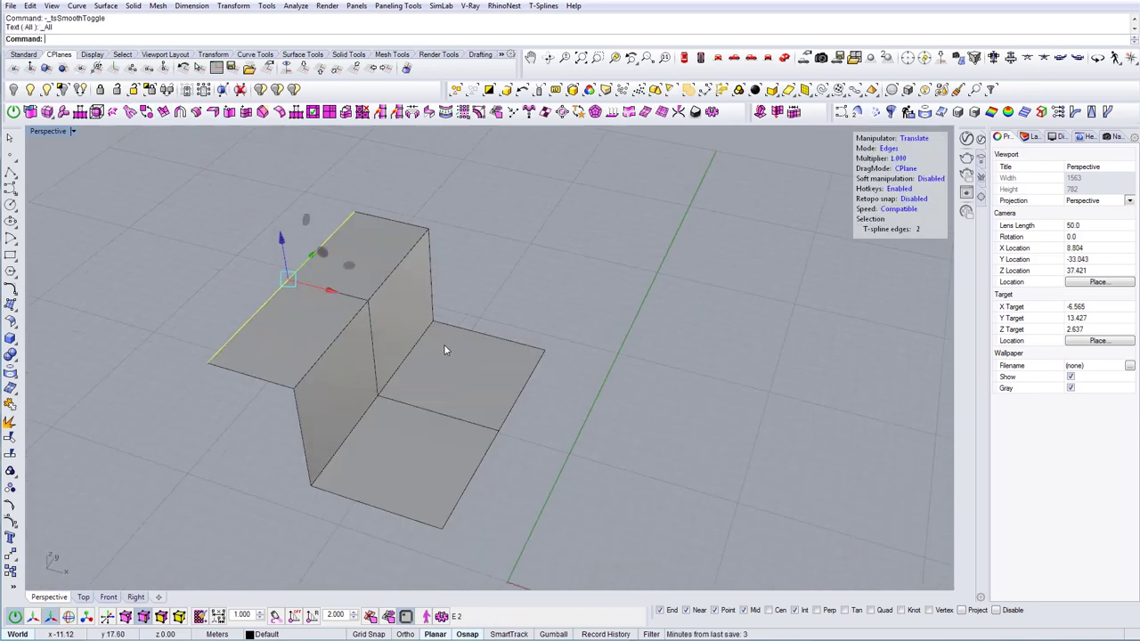
Step: Extrude the armrest top's front edge down to seat level and align its outer bottom vertex with the seat corner using SetPt
click(311, 344)
alt+drag(310, 311, 308, 405)
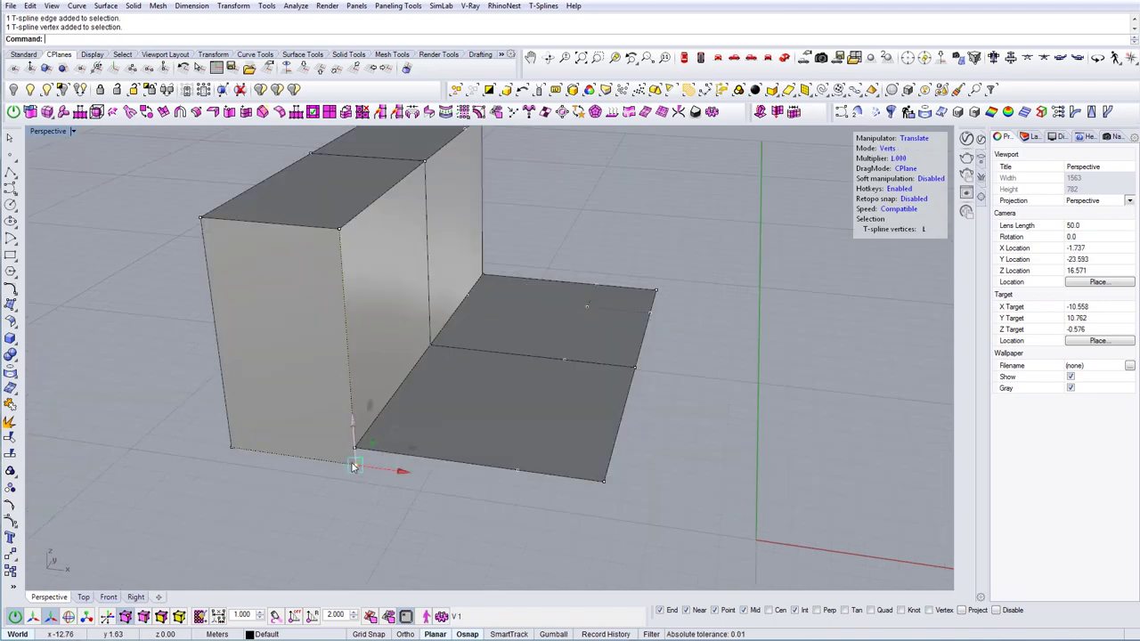
click(232, 447)
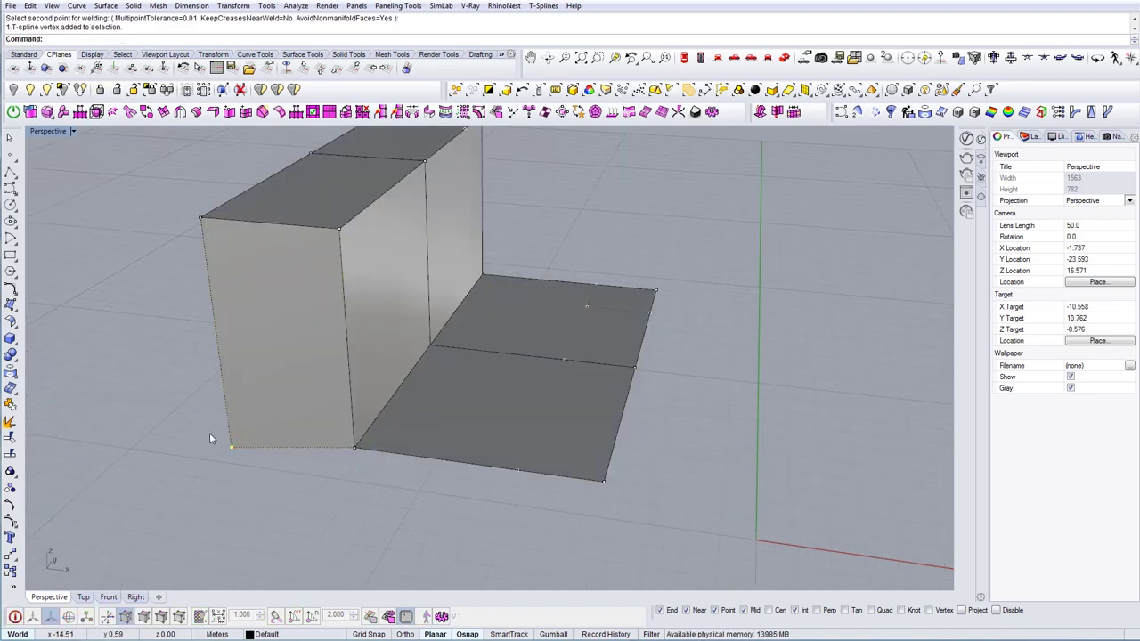
text(SetPt)
key(Return)
click(662, 400)
click(355, 447)
click(14, 617)
Step: Extrude the front edges of the armrest and seat downward to form the chair's lower front
click(294, 439)
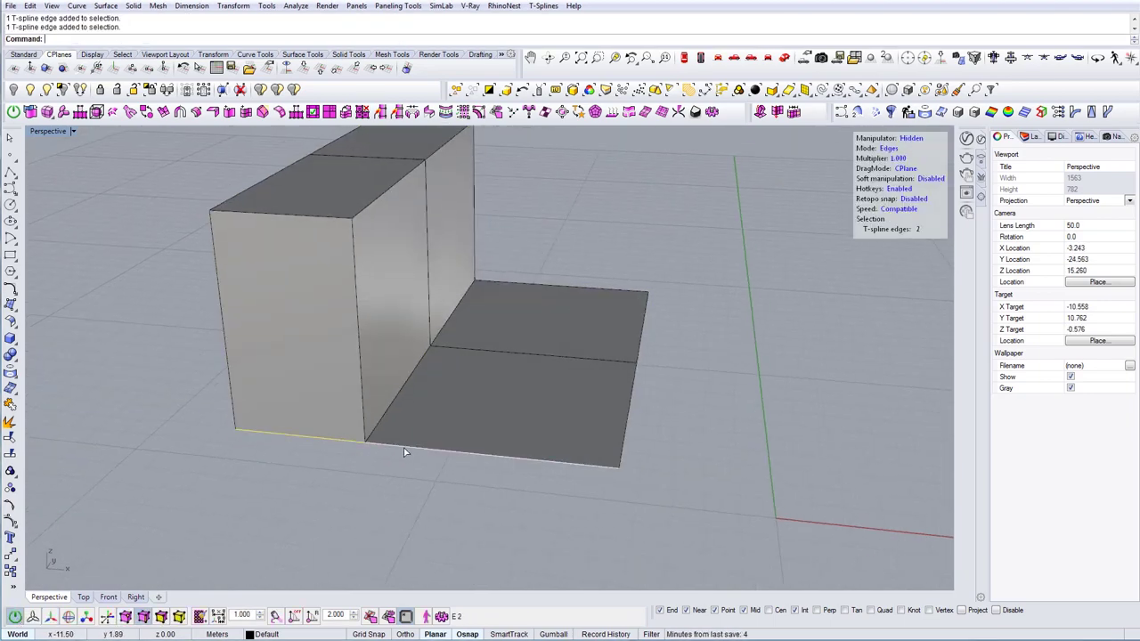
shift+click(403, 447)
right_drag(404, 447, 384, 387)
alt+drag(376, 358, 382, 490)
Step: Extrude the seat's rear edge up into a backrest and align its top vertices with the armrest corner using SetPt
right_drag(476, 332, 459, 361)
click(445, 272)
alt+drag(515, 272, 524, 299)
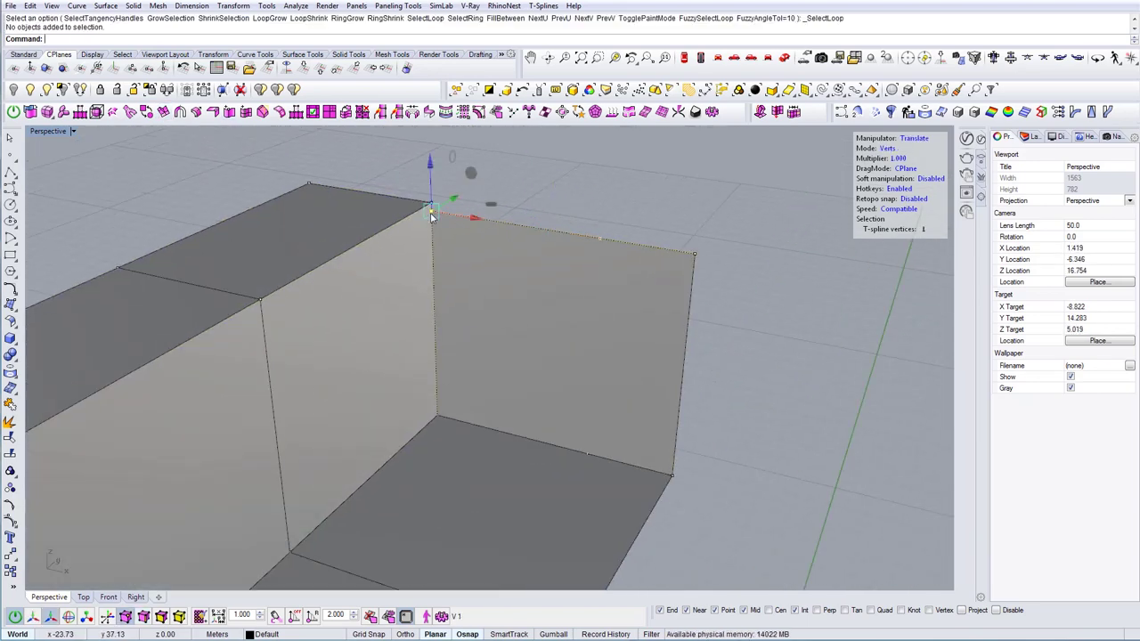
click(430, 209)
click(694, 254)
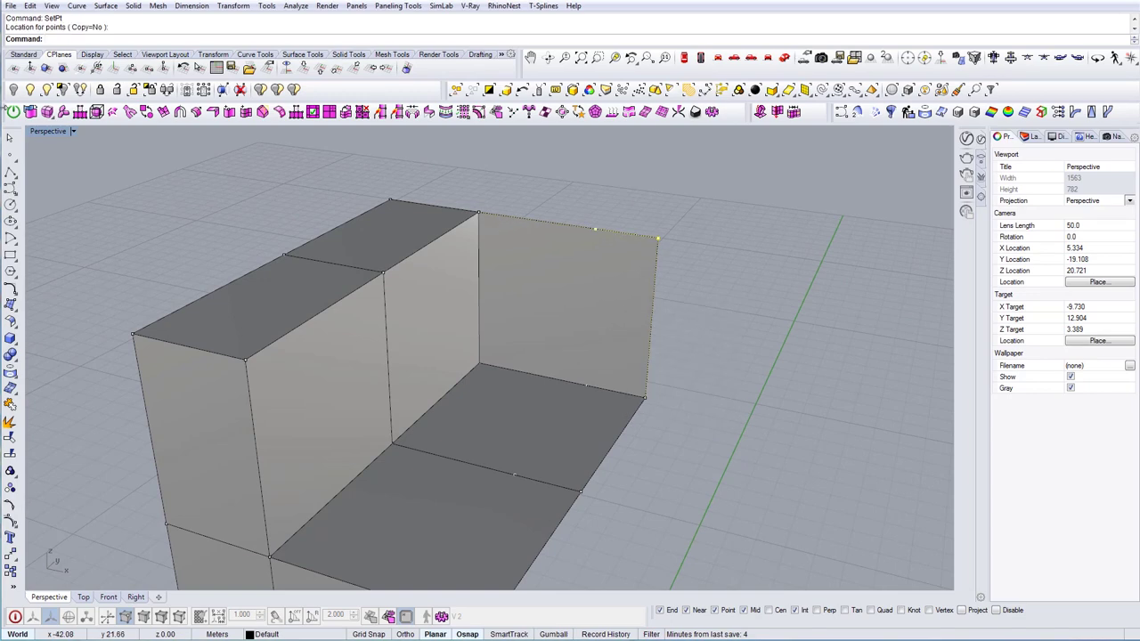
Step: Extrude the rear edge of the armrest top and the top edge of the backrest backward
click(505, 194)
shift+click(606, 233)
click(164, 113)
drag(595, 209, 646, 189)
key(f)
Step: Apply T-Splines symmetry to the half chair, mirroring it about its open centre edge
scroll(571, 357, down, 4)
right_drag(498, 374, 615, 387)
click(455, 306)
click(512, 113)
key(Return)
key(Return)
click(516, 525)
click(574, 291)
Step: Adjust the armrest's side vertices by shifting them sideways on the symmetric chair
scroll(570, 303, down, 3)
right_drag(570, 307, 526, 343)
scroll(499, 339, up, 2)
key(a)
drag(343, 174, 473, 486)
drag(466, 327, 489, 324)
right_drag(543, 343, 374, 365)
drag(615, 218, 383, 468)
right_drag(454, 410, 522, 412)
Step: Switch the chair from box to smooth display and leave T-Splines edit mode
key(Tab)
key(Tab)
right_drag(542, 463, 561, 350)
key(Tab)
key(Tab)
key(Escape)
key(Tab)
key(Escape)
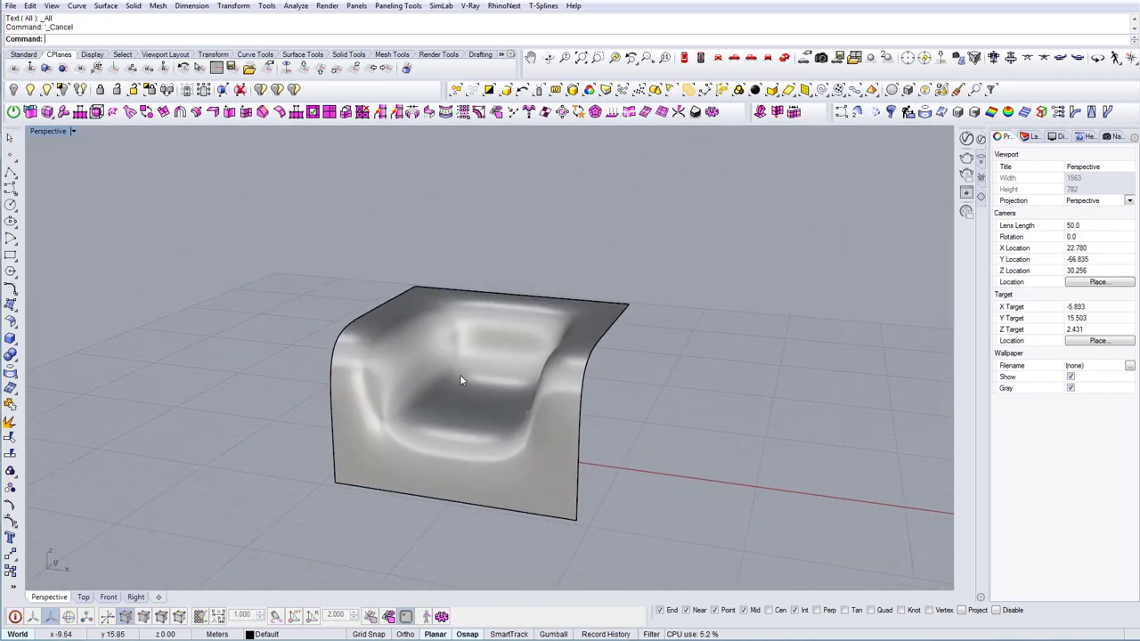
Step: Convert the T-Splines chair to a Rhino polysurface
right_drag(469, 379, 262, 252)
click(488, 354)
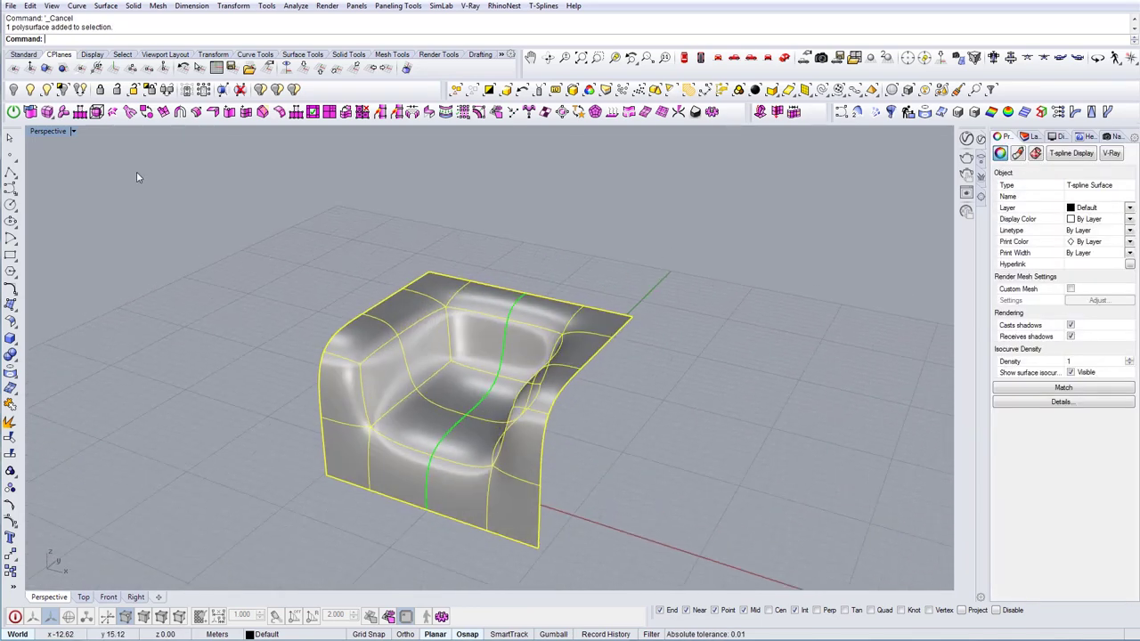
click(32, 116)
key(Escape)
Step: Draw a line along the chair's top rear edge from one back corner to the other
right_drag(447, 438, 538, 415)
scroll(491, 433, up, 4)
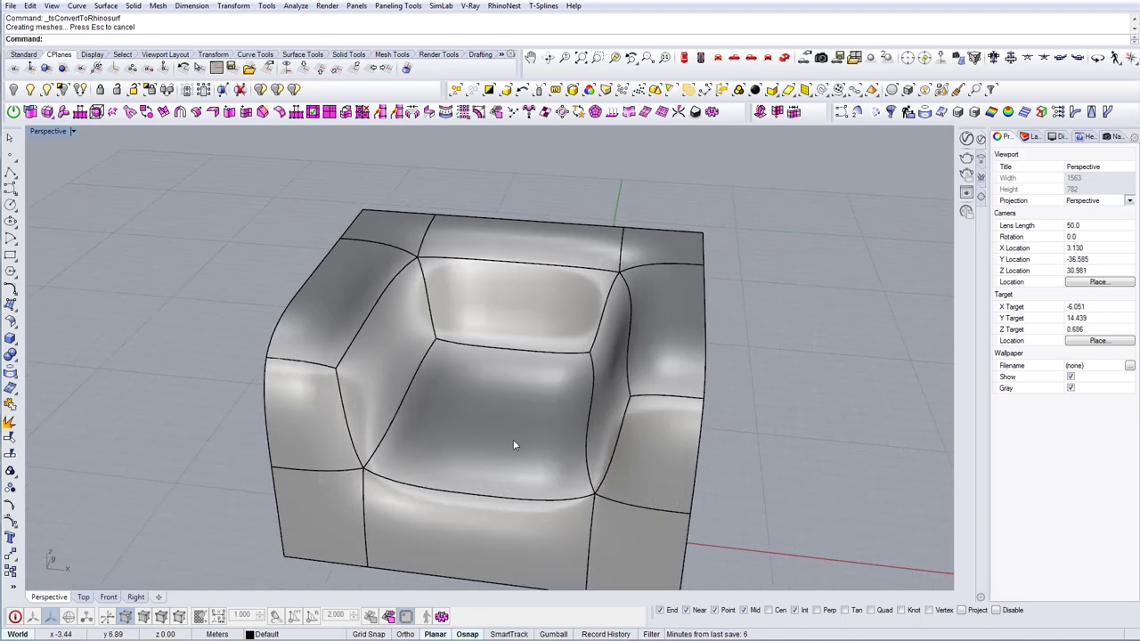
right_drag(422, 405, 535, 410)
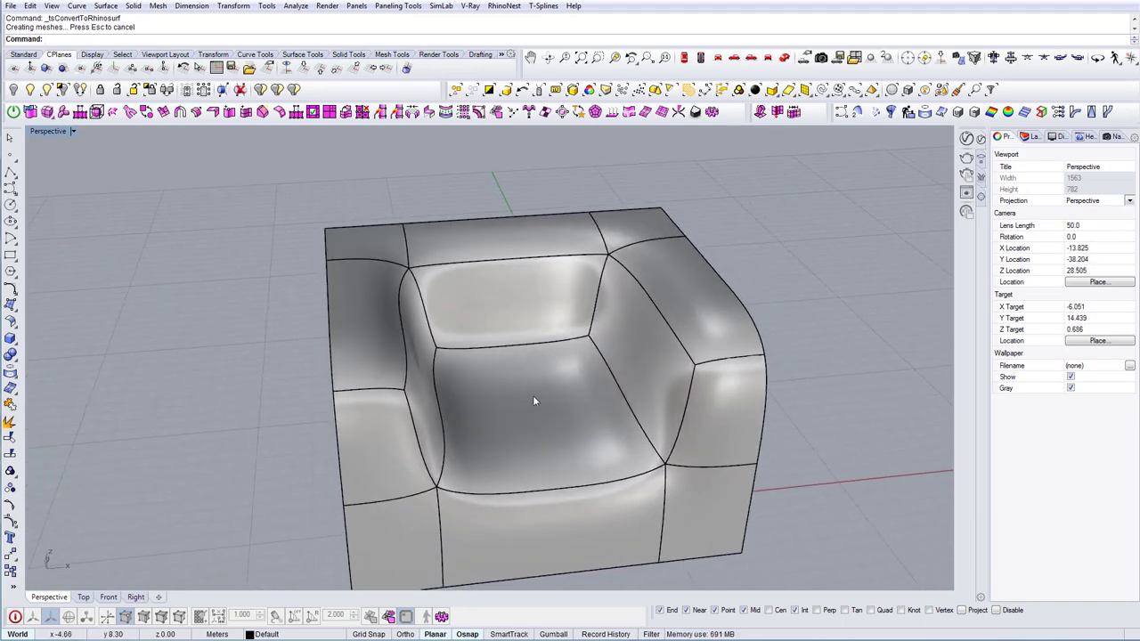
right_drag(449, 405, 486, 408)
right_drag(604, 417, 489, 396)
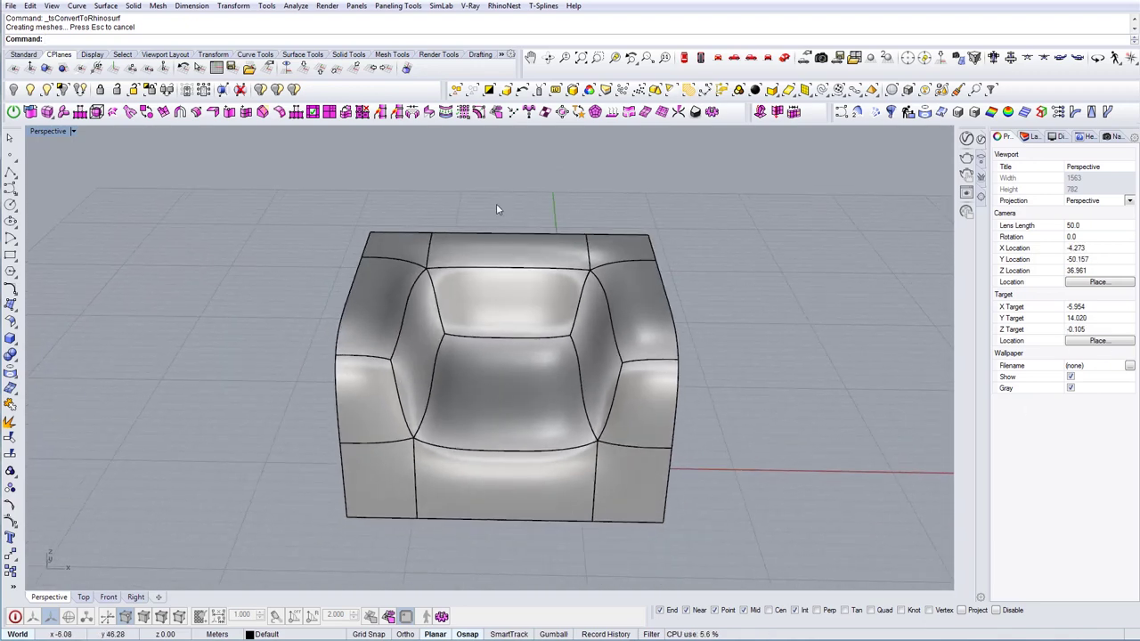
shift+right_drag(498, 209, 512, 210)
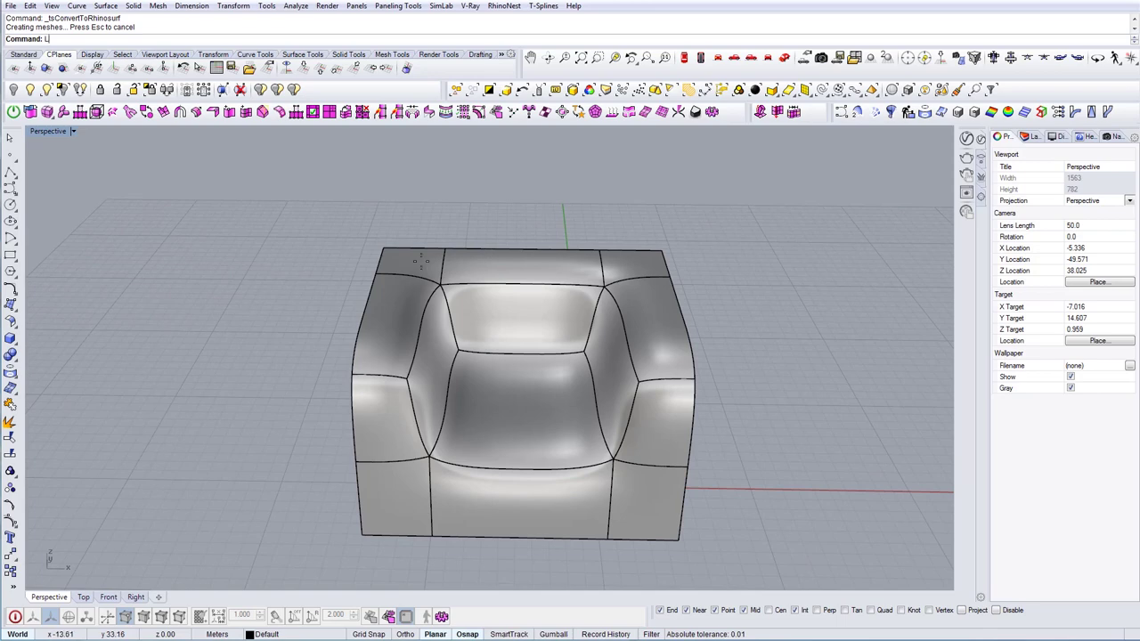
click(386, 243)
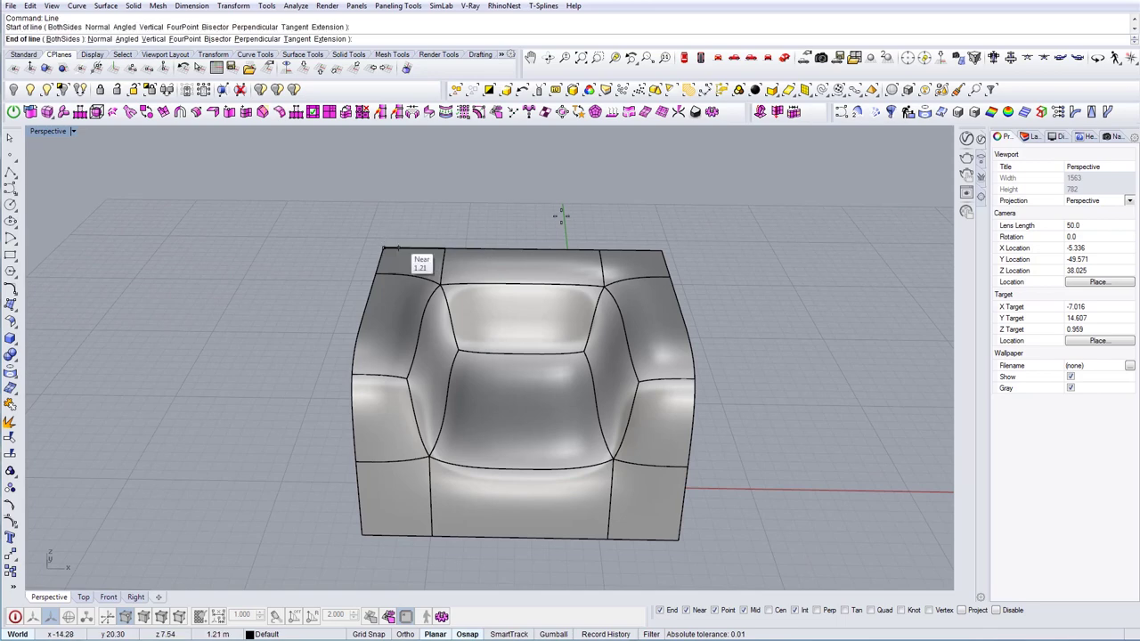
click(664, 252)
Step: Turn on the gumball and raise the rear line about 3.5 m straight up above the chair
drag(777, 276, 756, 260)
right_drag(545, 228, 436, 224)
click(553, 635)
right_drag(575, 323, 565, 336)
drag(549, 223, 549, 183)
right_drag(588, 228, 612, 242)
Step: Divide the raised line into 13 segments with point markers
text(Divide)
key(Return)
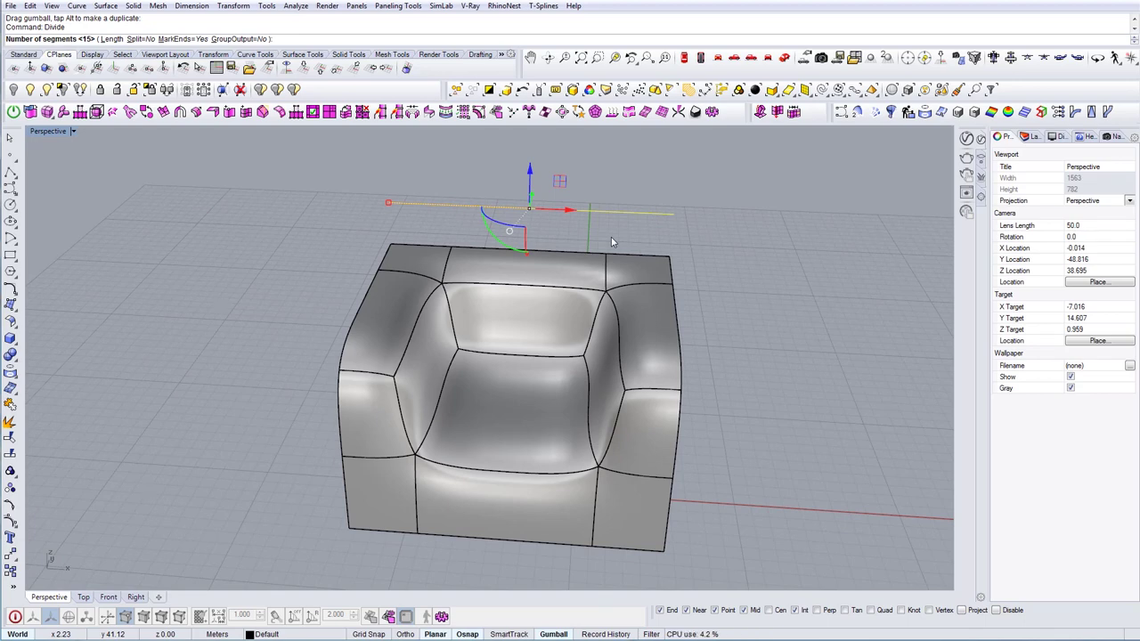
text(13)
key(Return)
key(Escape)
Step: Draw a long straight line from the second division point forward past the chair's front and select it
right_drag(611, 237, 409, 282)
text(l)
key(Return)
click(378, 222)
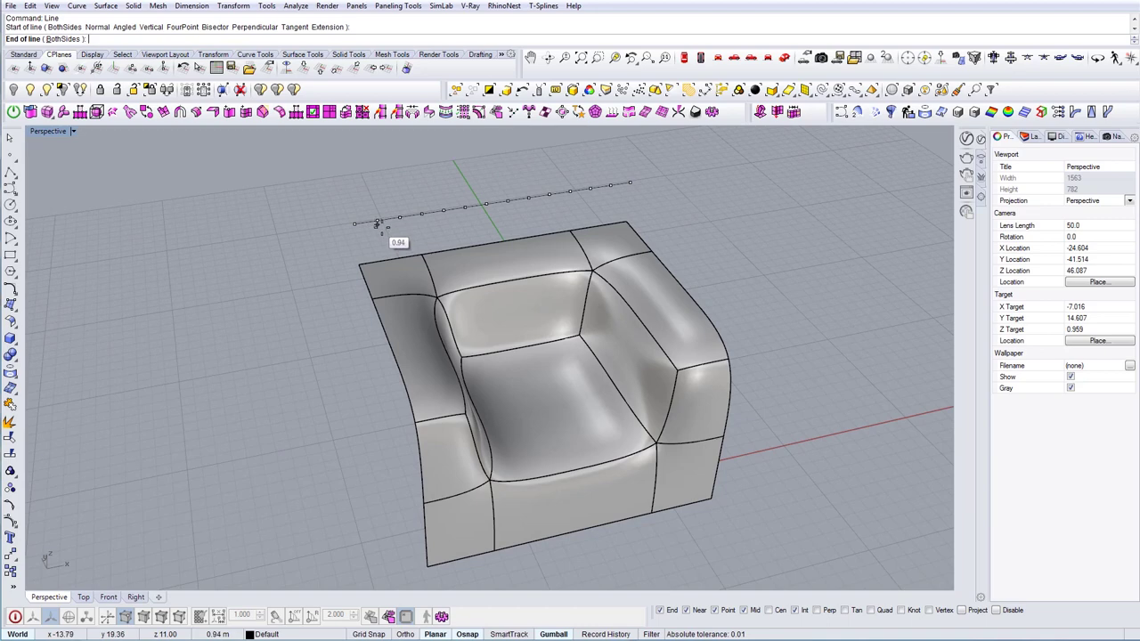
scroll(381, 225, down, 6)
shift+click(534, 505)
drag(546, 488, 411, 469)
right_drag(544, 160, 461, 185)
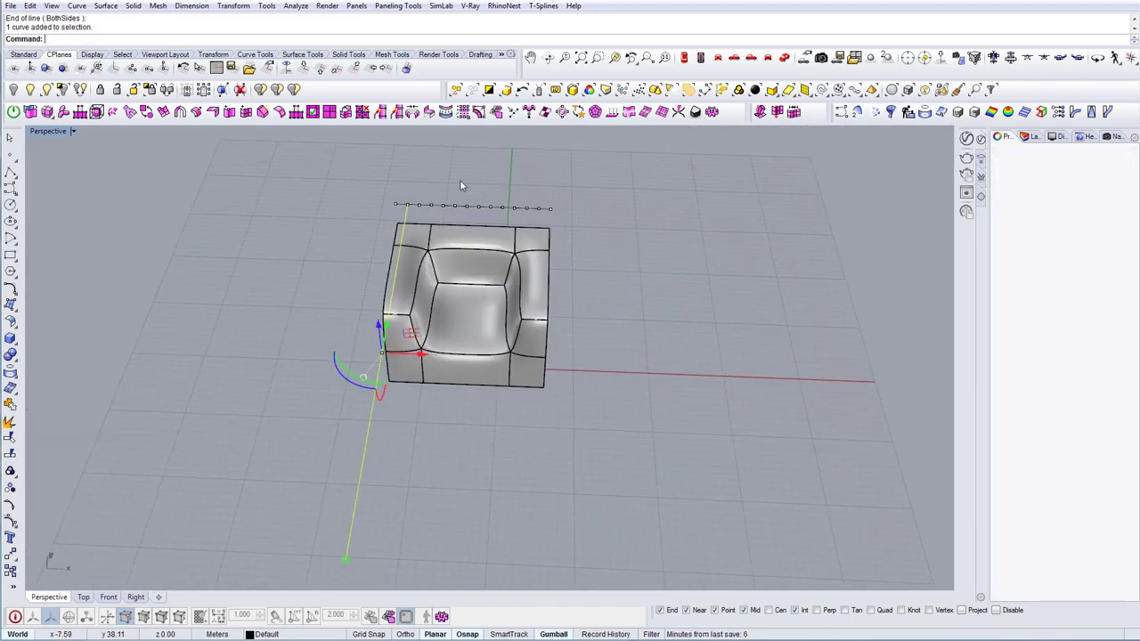
Step: Copy the long line to the following division points, with FromLastPoint, UseLastDistance and UseLastDirection set to Yes
scroll(460, 185, up, 6)
text(c)
key(Return)
click(360, 227)
click(382, 226)
click(98, 38)
click(166, 38)
click(239, 38)
click(667, 239)
click(766, 254)
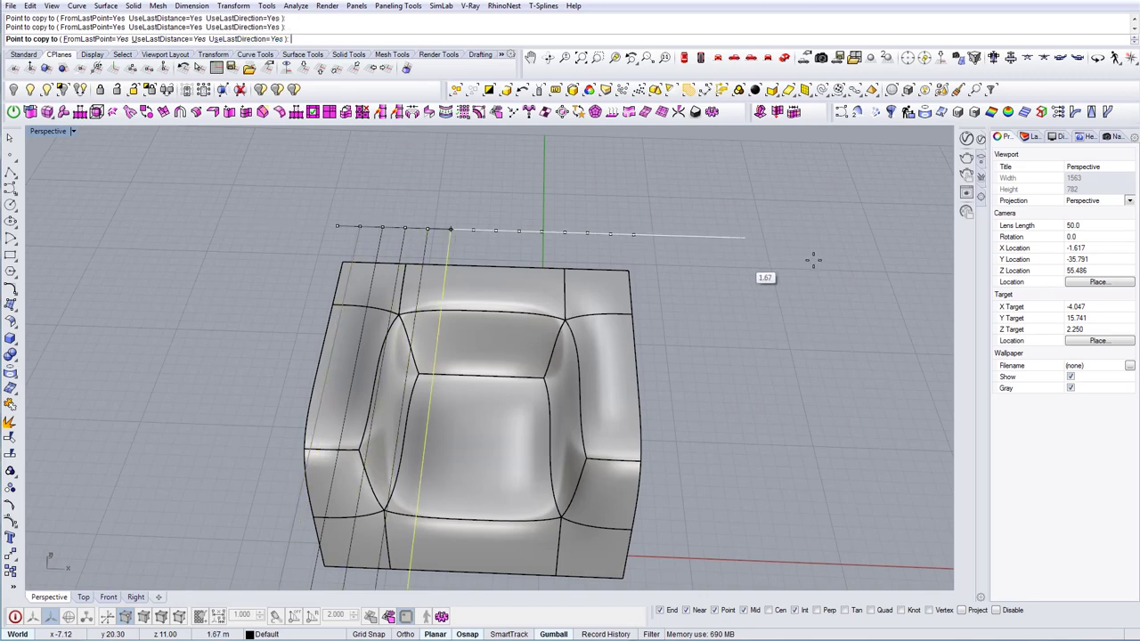
click(871, 269)
click(870, 267)
click(869, 266)
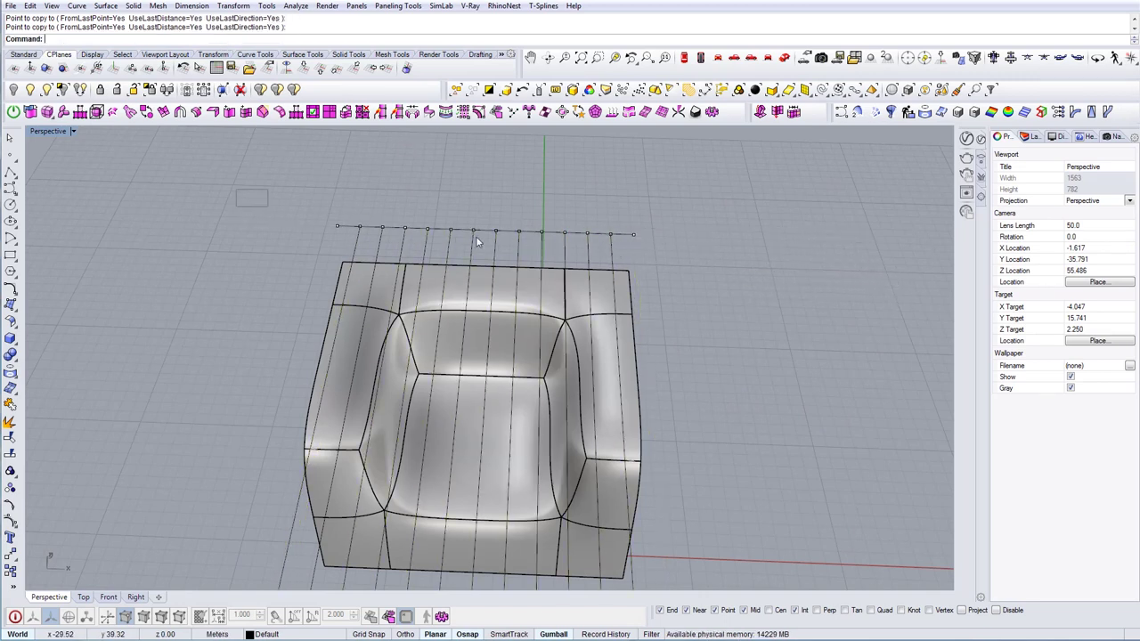
Step: Delete the divided rear line together with its division points
drag(680, 249, 681, 251)
key(Delete)
right_drag(579, 289, 726, 303)
scroll(668, 249, down, 6)
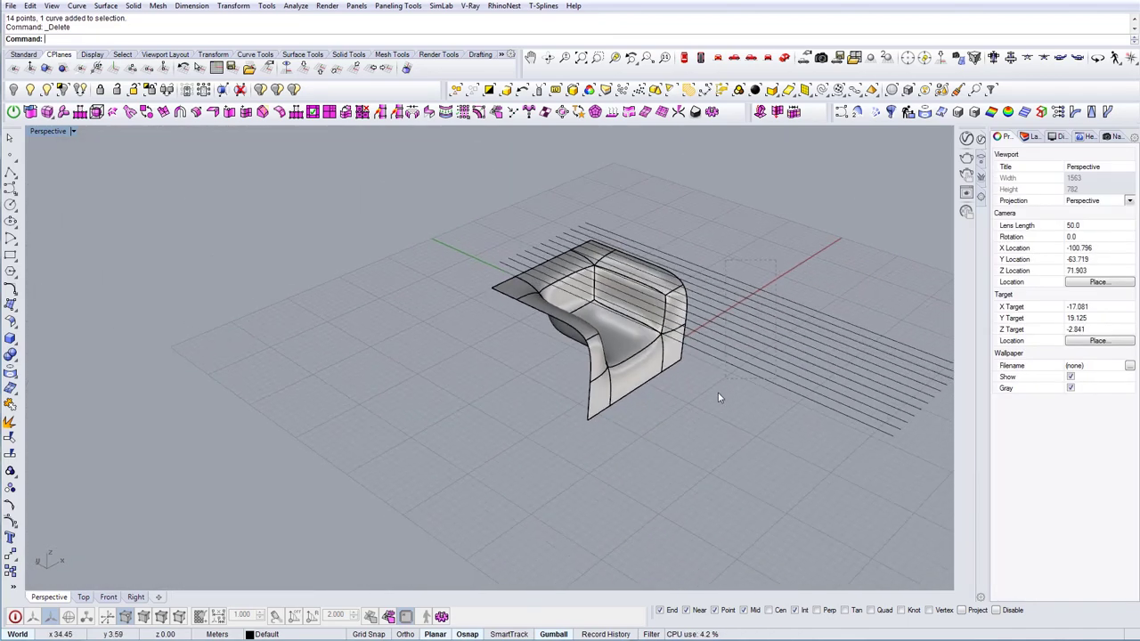
Step: Slide the parallel lines back so they span the whole chair and extrude them downward into vertical planes
drag(723, 390, 691, 272)
right_drag(694, 280, 753, 320)
drag(681, 281, 583, 257)
right_drag(621, 289, 575, 240)
ctrl+drag(615, 230, 647, 392)
key(Escape)
right_drag(646, 392, 618, 400)
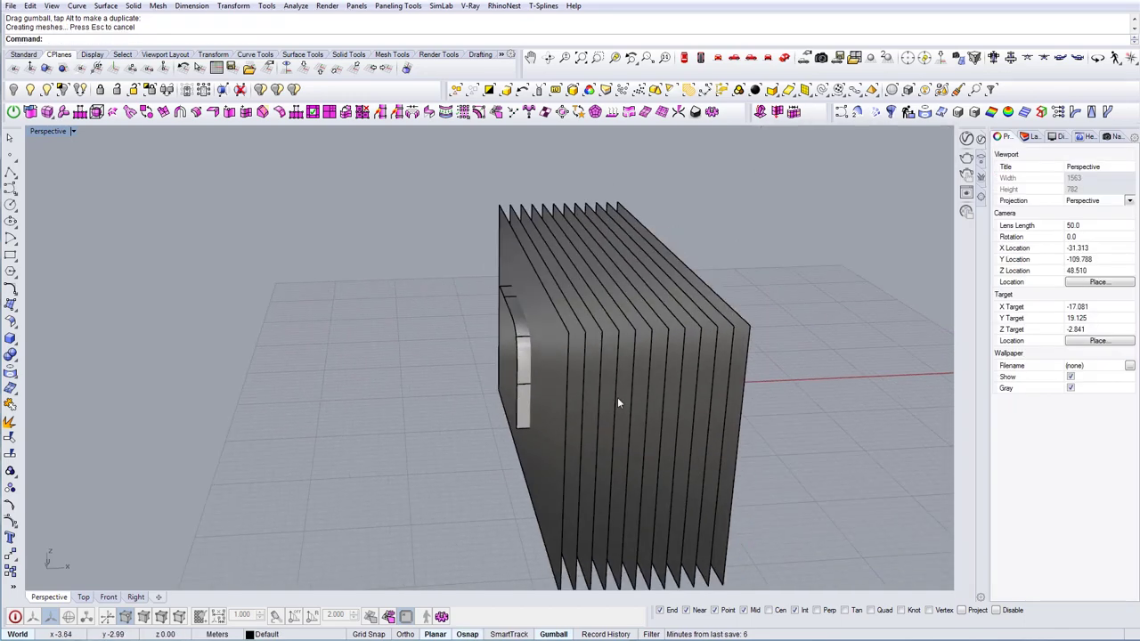
Step: Intersect the vertical planes with the chair polysurface, and delete the planes and their source lines
key(Return)
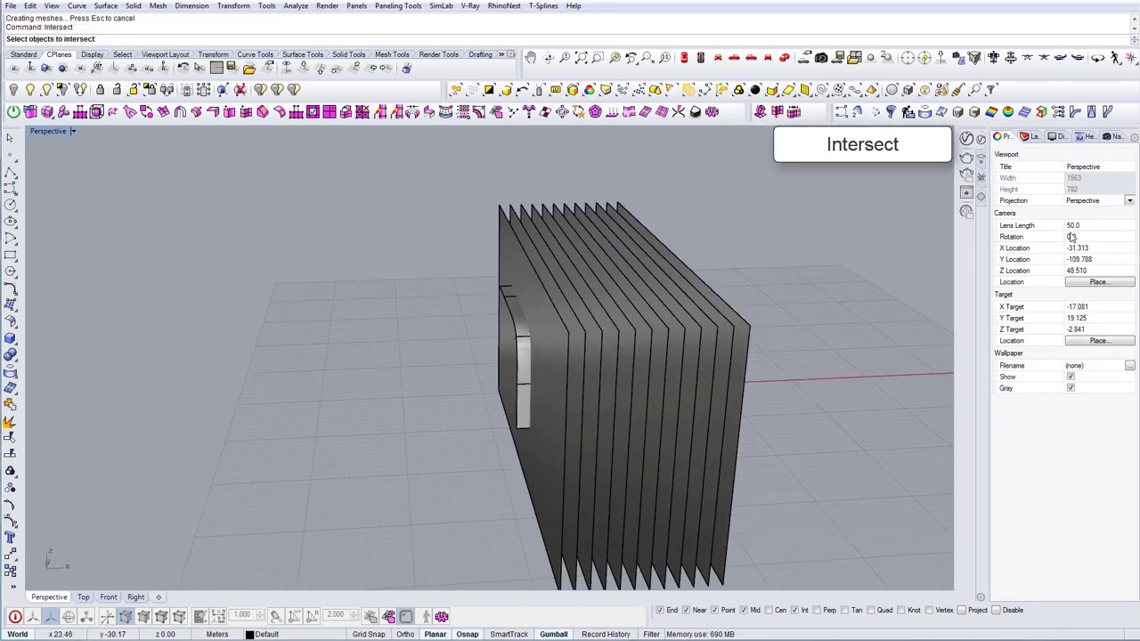
scroll(384, 192, down, 3)
drag(734, 544, 734, 543)
right_click(711, 473)
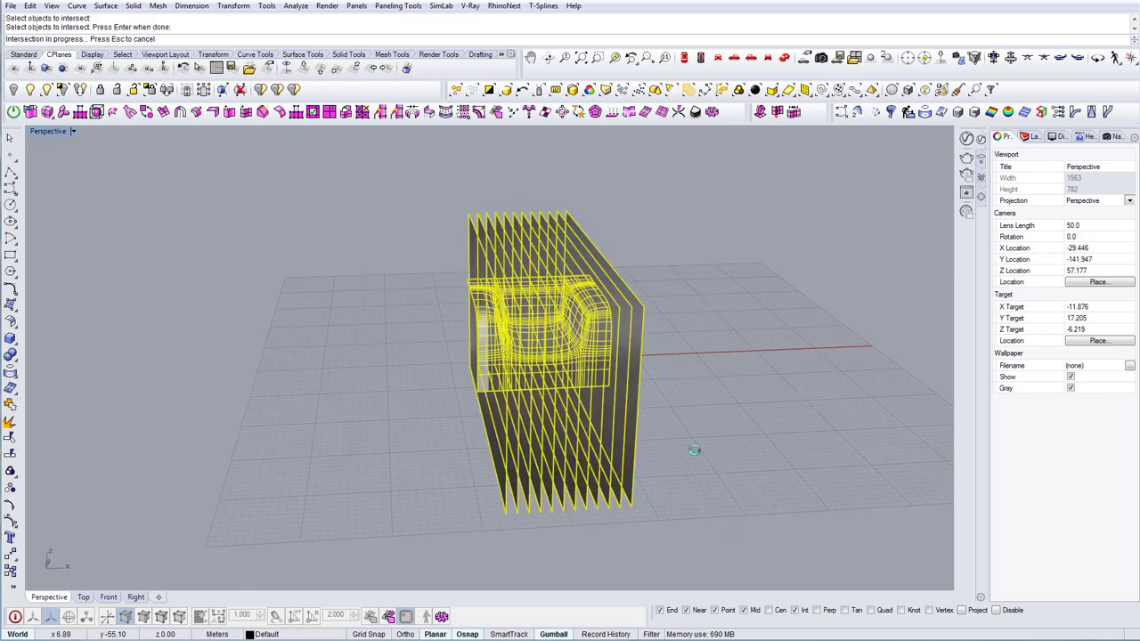
right_drag(529, 418, 730, 437)
drag(788, 484, 669, 200)
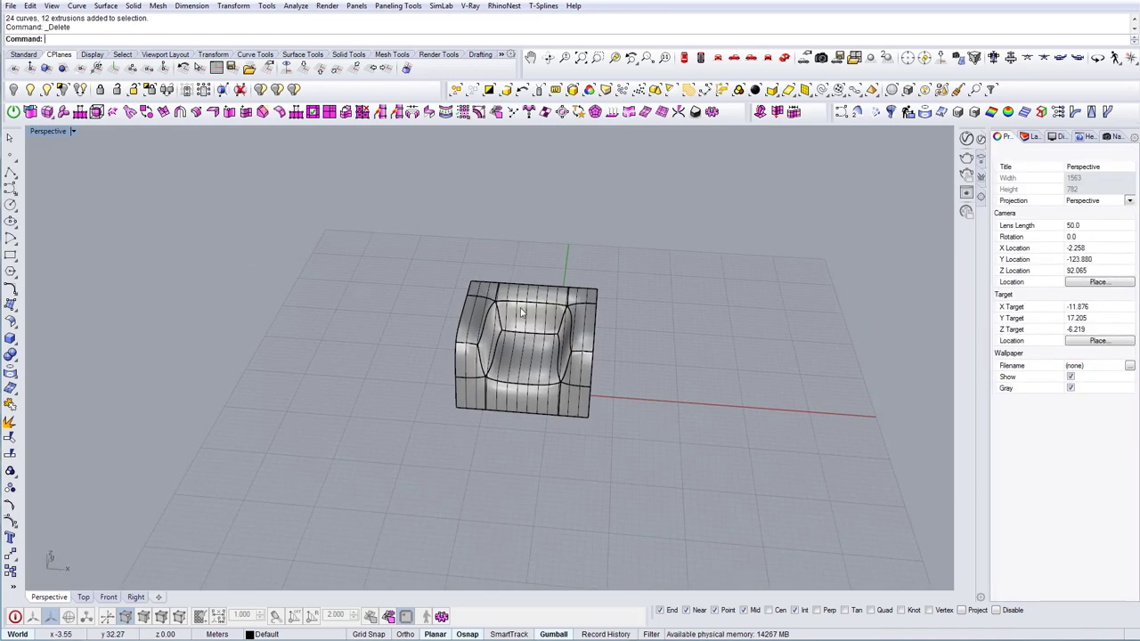
Step: Examine the intersection curves running across the chair's armrests, seat and backrest from several sides
scroll(479, 303, up, 5)
right_drag(479, 317, 480, 284)
scroll(470, 296, down, 2)
click(419, 273)
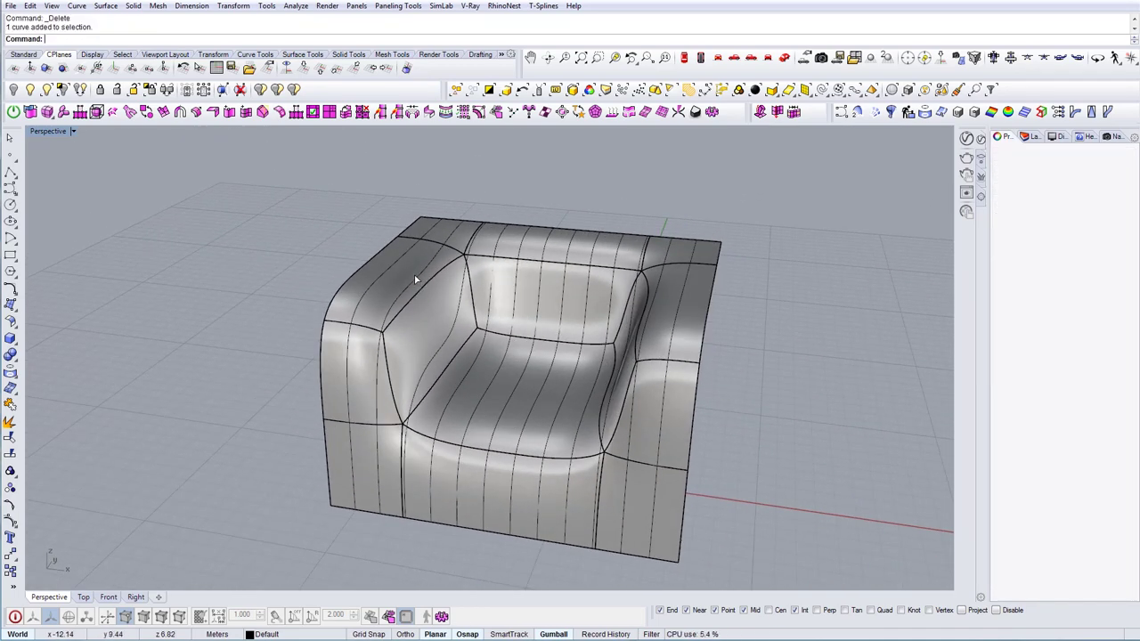
key(Escape)
click(461, 314)
key(Escape)
right_drag(460, 314, 528, 379)
right_drag(403, 375, 473, 343)
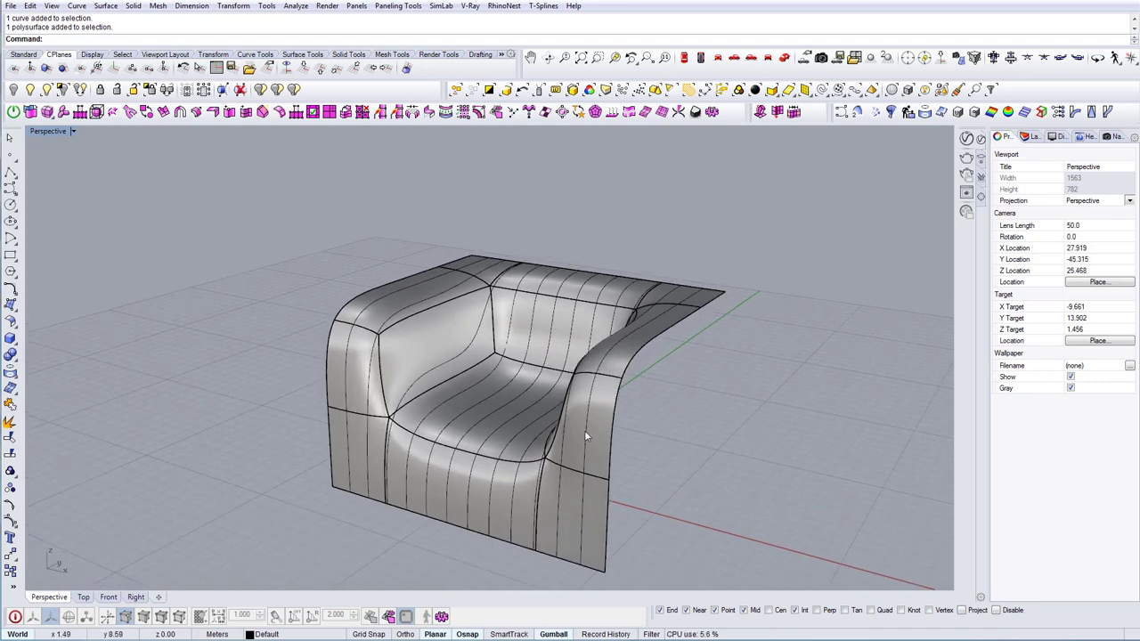
Step: Draw a straight line with Ortho from the chair's top rear corner forward past its front
right_drag(473, 435, 596, 376)
text(L)
key(Return)
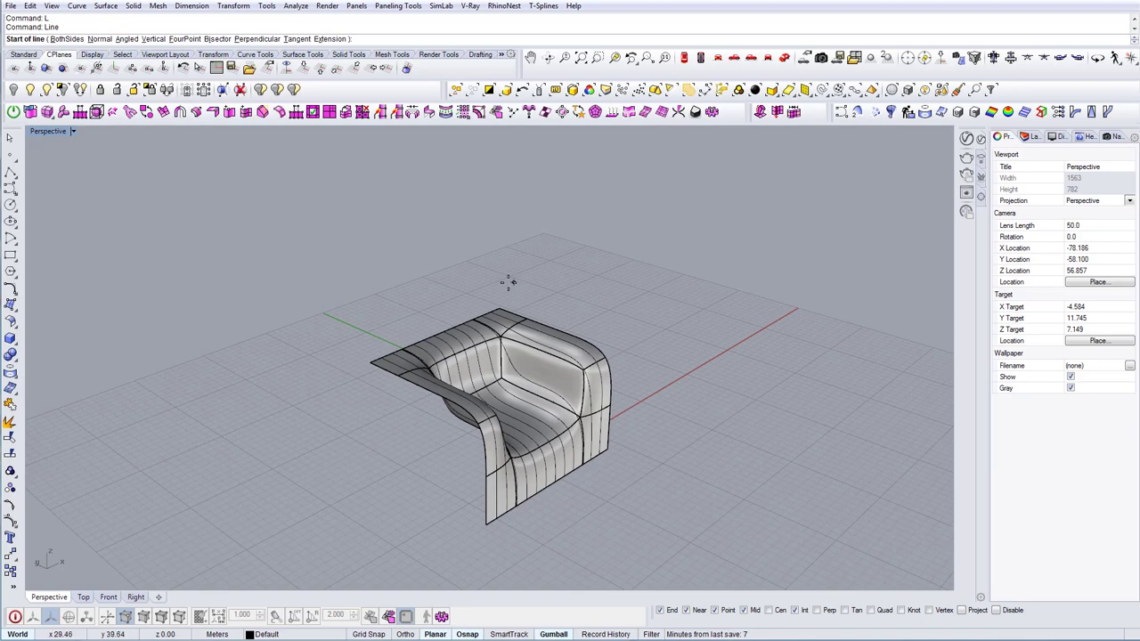
scroll(508, 280, up, 2)
click(493, 318)
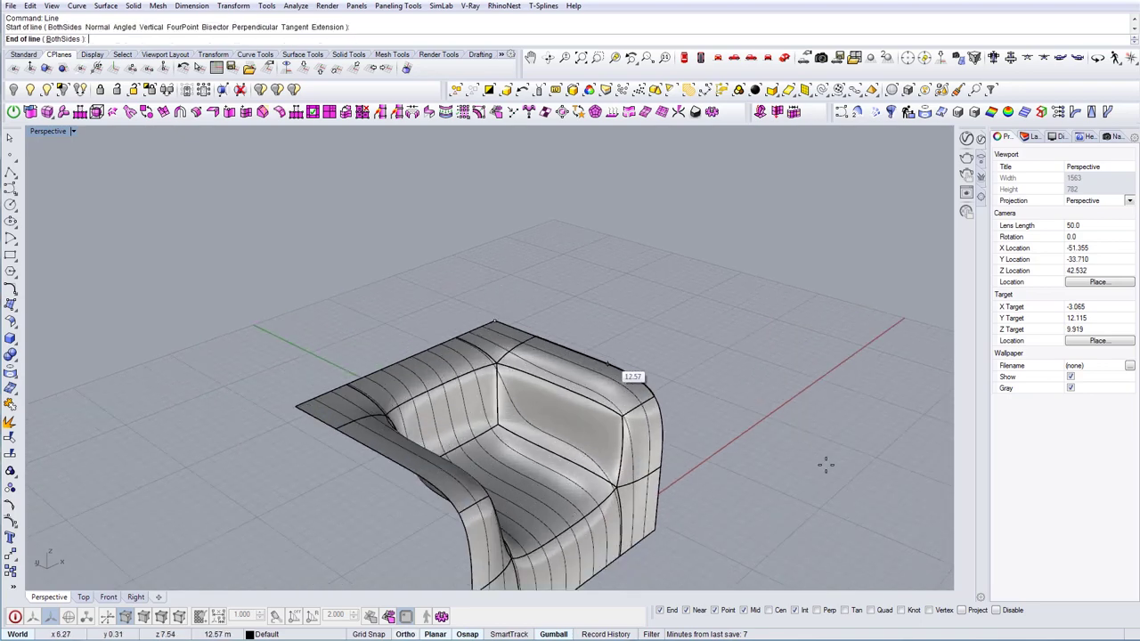
click(887, 493)
Step: Lower the side line below the armrest top and extrude it sideways into a horizontal plane across the chair
click(799, 436)
right_drag(757, 488, 809, 443)
right_drag(574, 374, 669, 402)
drag(742, 394, 747, 395)
drag(701, 358, 704, 384)
drag(735, 419, 170, 448)
key(Escape)
right_drag(482, 452, 671, 353)
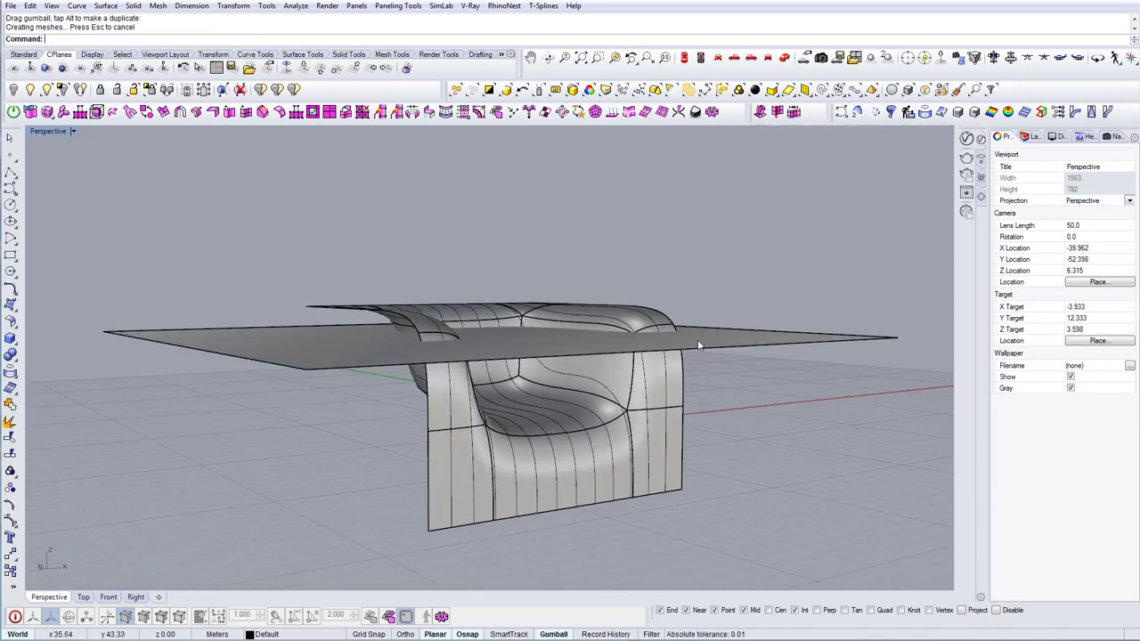
Step: Copy the horizontal plane downward twice, making three spaced planes that cut through the armrests and backrest
click(732, 341)
alt+drag(488, 300, 492, 320)
key(Escape)
right_drag(493, 321, 531, 334)
scroll(595, 360, up, 2)
right_drag(595, 360, 599, 363)
click(598, 363)
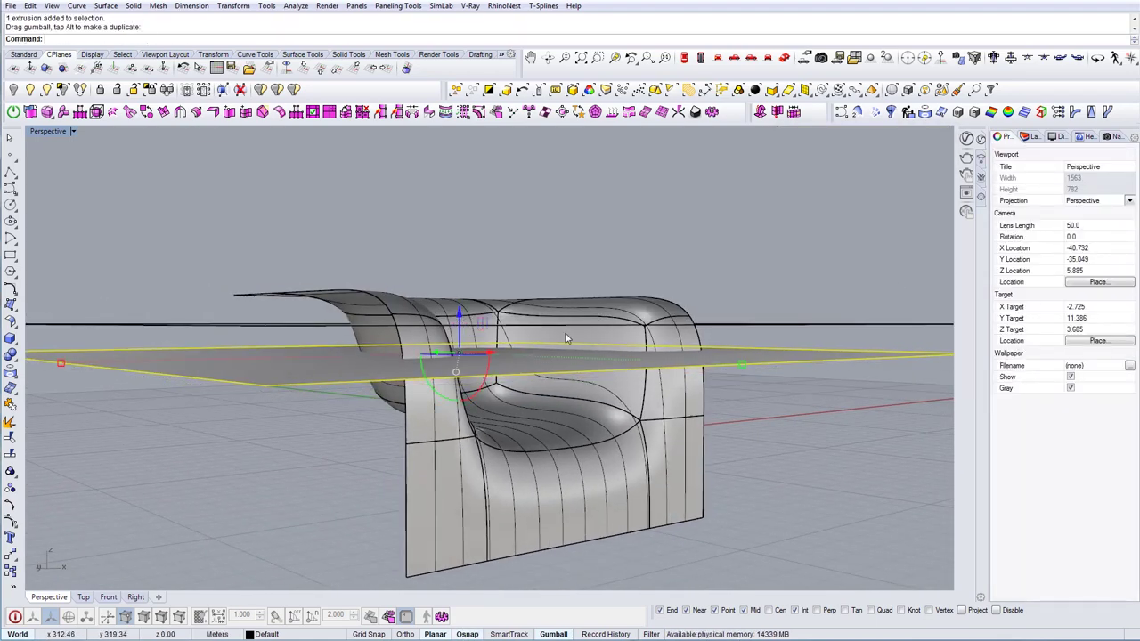
scroll(564, 338, down, 2)
alt+drag(483, 311, 486, 345)
key(Escape)
right_drag(503, 347, 561, 369)
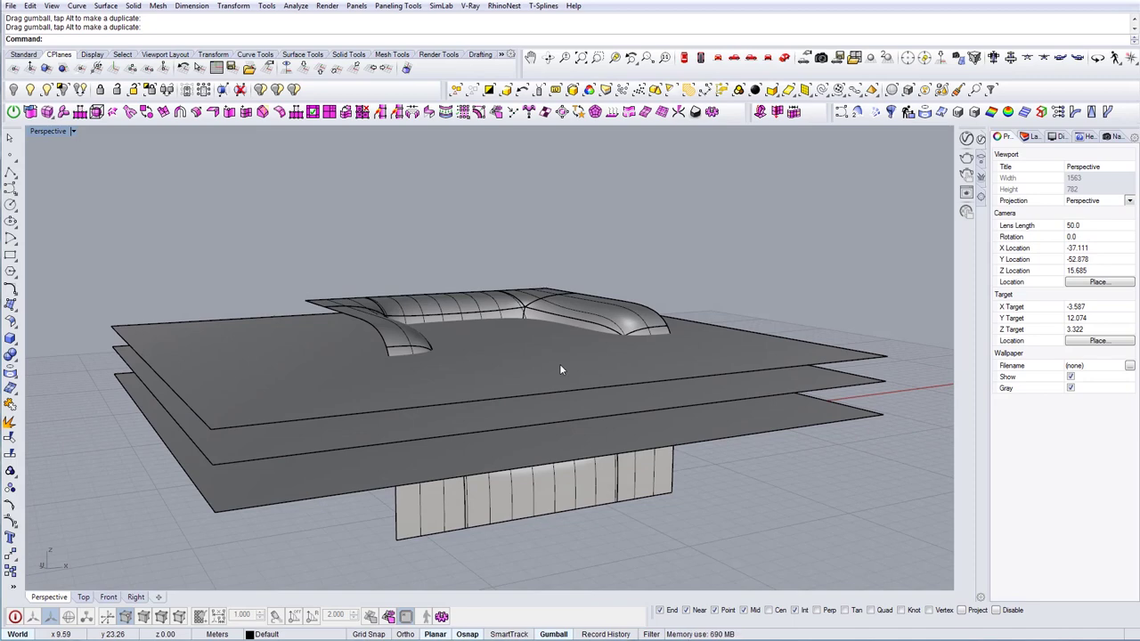
Step: Intersect the three horizontal planes with the chair polysurface, and delete the planes together with their source lines
text(Inters)
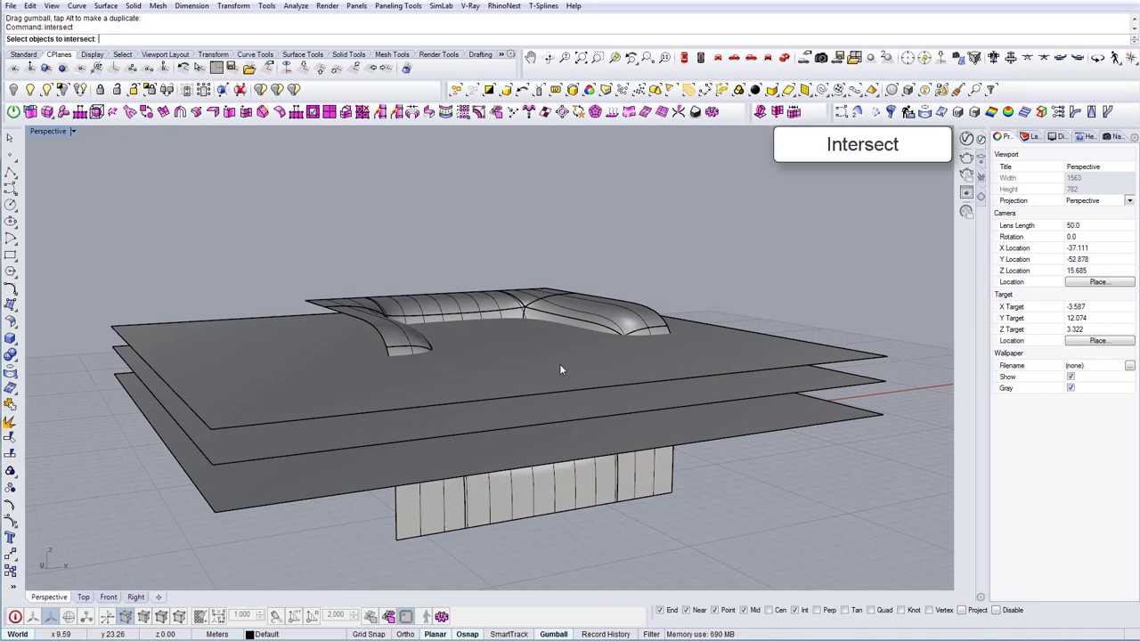
click(767, 434)
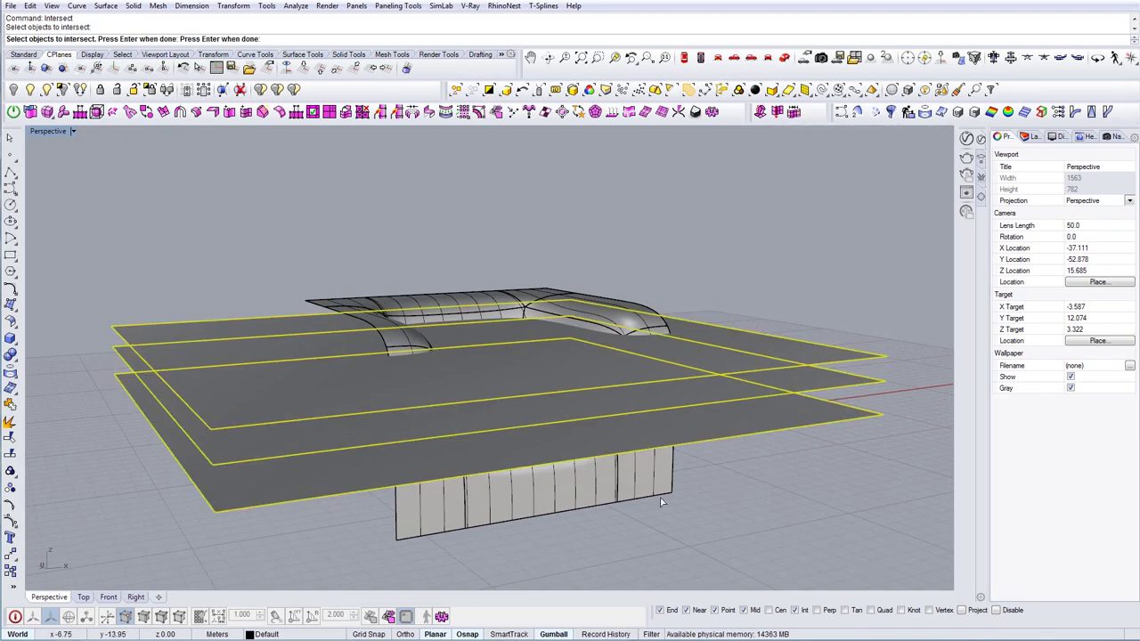
click(668, 481)
key(Return)
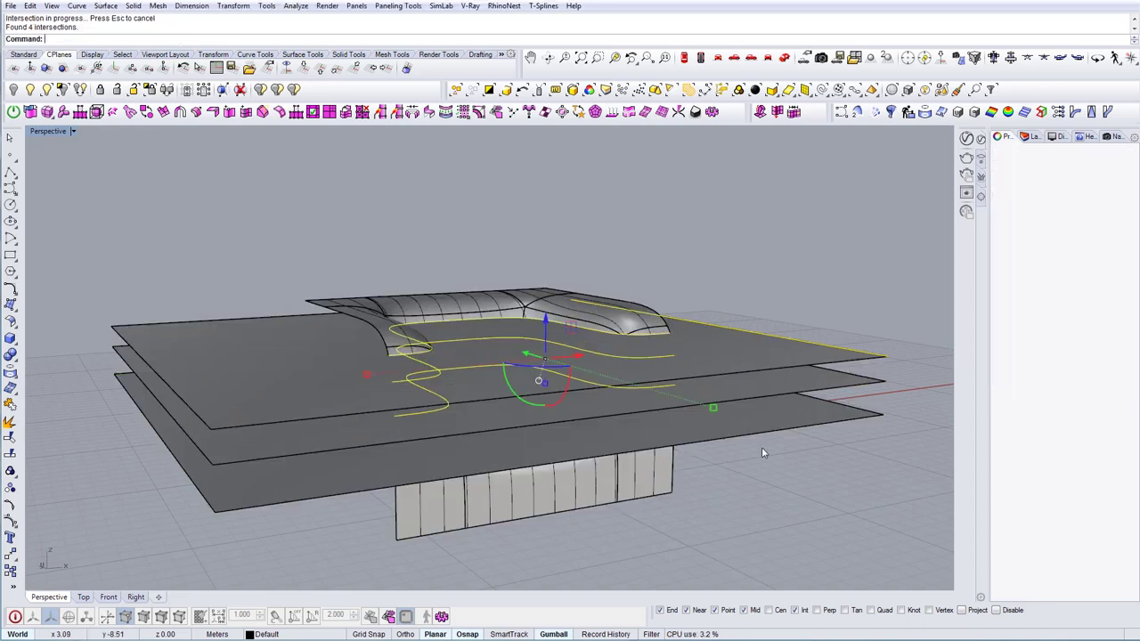
right_drag(754, 455, 810, 494)
drag(781, 313, 703, 464)
key(Delete)
right_drag(735, 379, 543, 374)
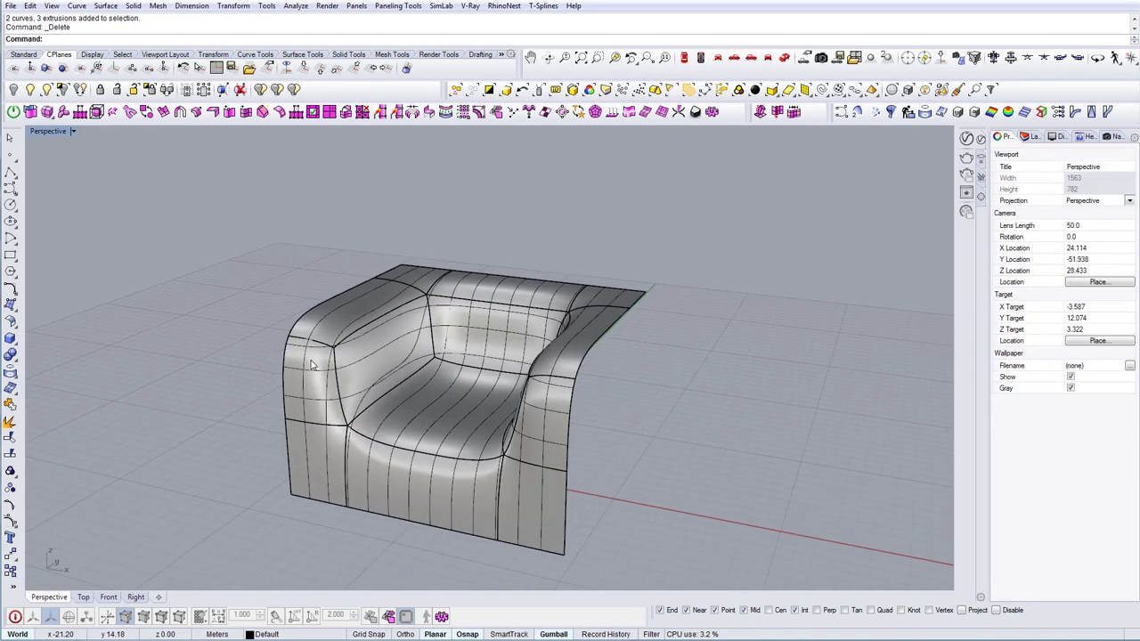
Step: Hide the chair polysurface together with the curve at its side edge, leaving the grid of intersection curves
scroll(314, 359, up, 4)
click(371, 329)
click(308, 399)
key(Escape)
right_drag(450, 394, 695, 365)
scroll(673, 364, down, 2)
right_drag(673, 364, 608, 331)
right_drag(515, 383, 400, 275)
click(310, 295)
shift+click(403, 233)
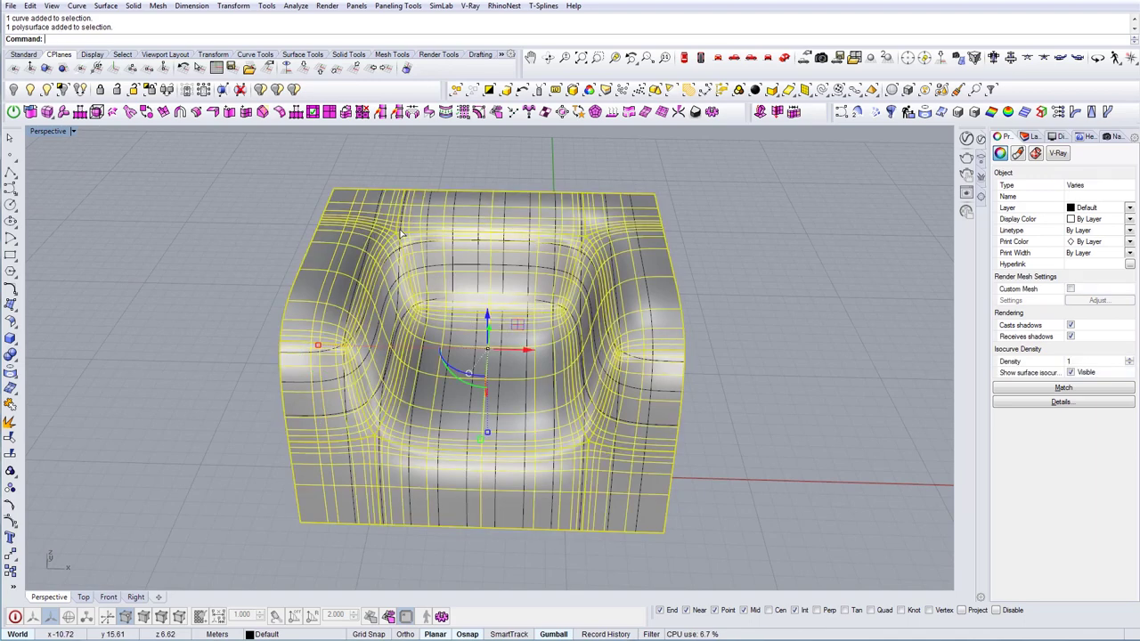
click(14, 89)
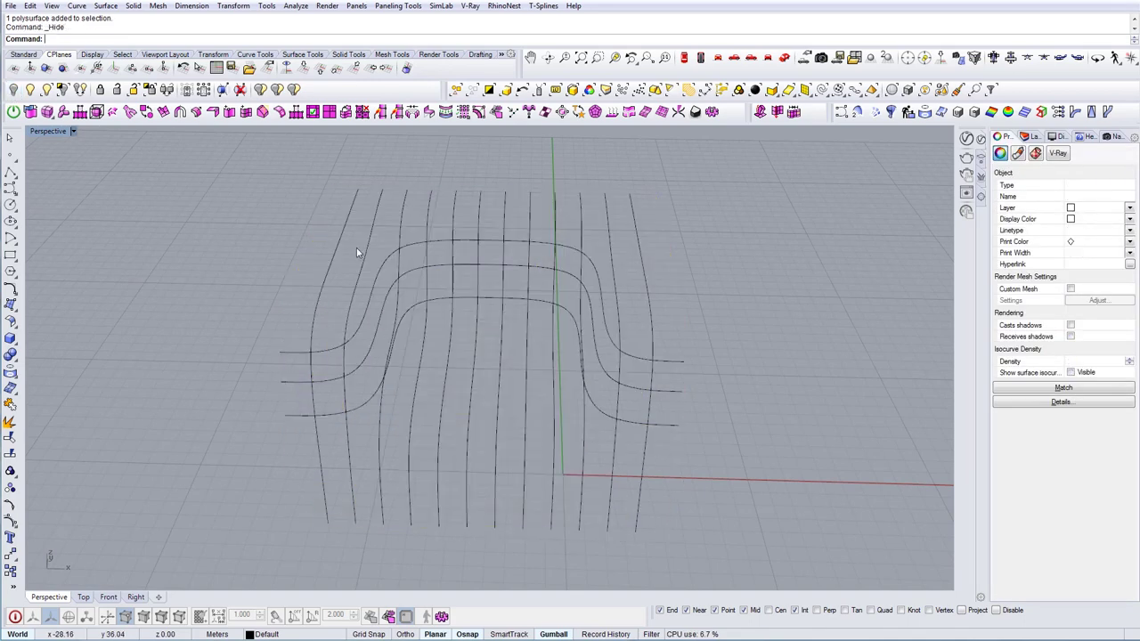
Step: Divide every other lengthwise curve, six in all starting from the outermost, into 15 segments with Divide
click(337, 251)
shift+click(407, 209)
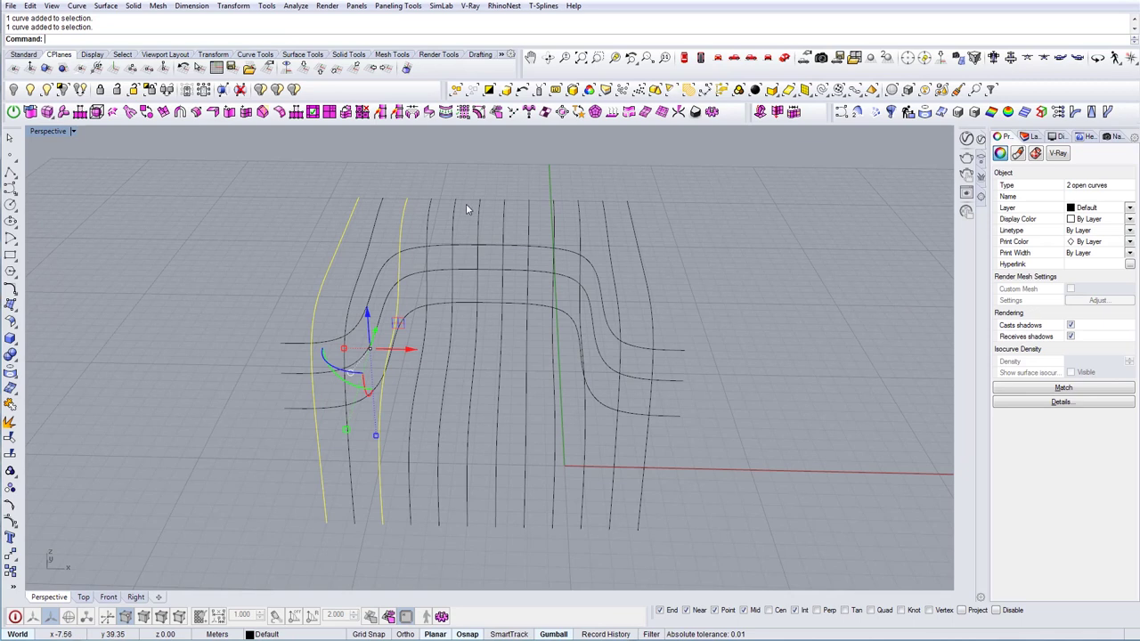
shift+click(556, 215)
shift+click(611, 220)
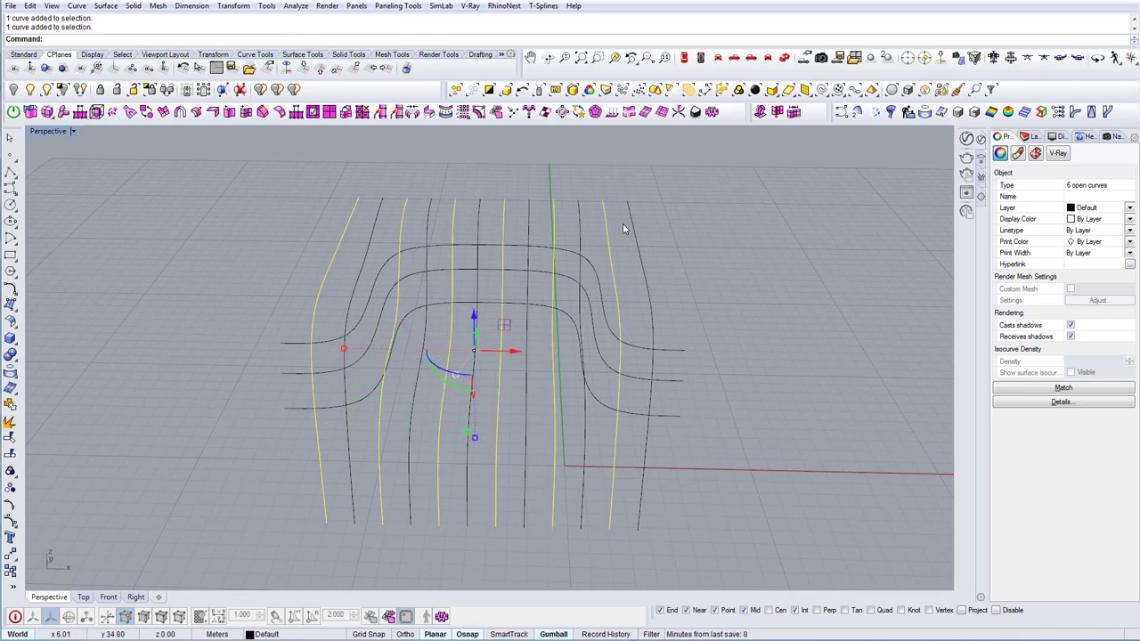
text(Di)
key(Return)
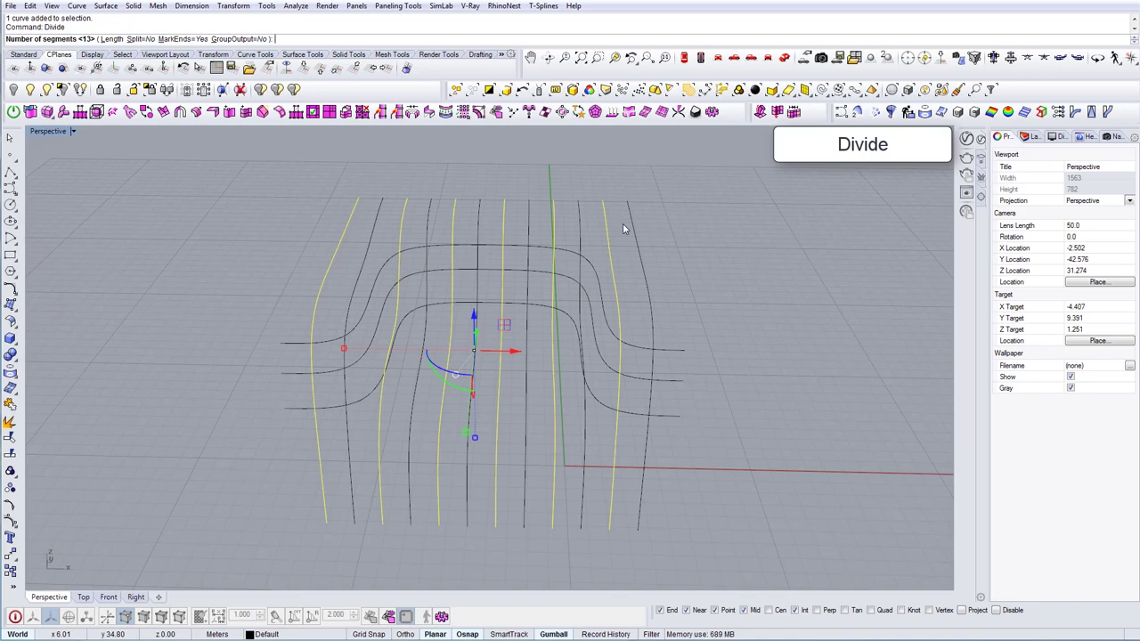
text(15)
key(Return)
Step: Divide the six remaining lengthwise curves into 11 segments, undoing the first division attempt
right_drag(611, 217, 326, 515)
click(342, 515)
shift+click(398, 515)
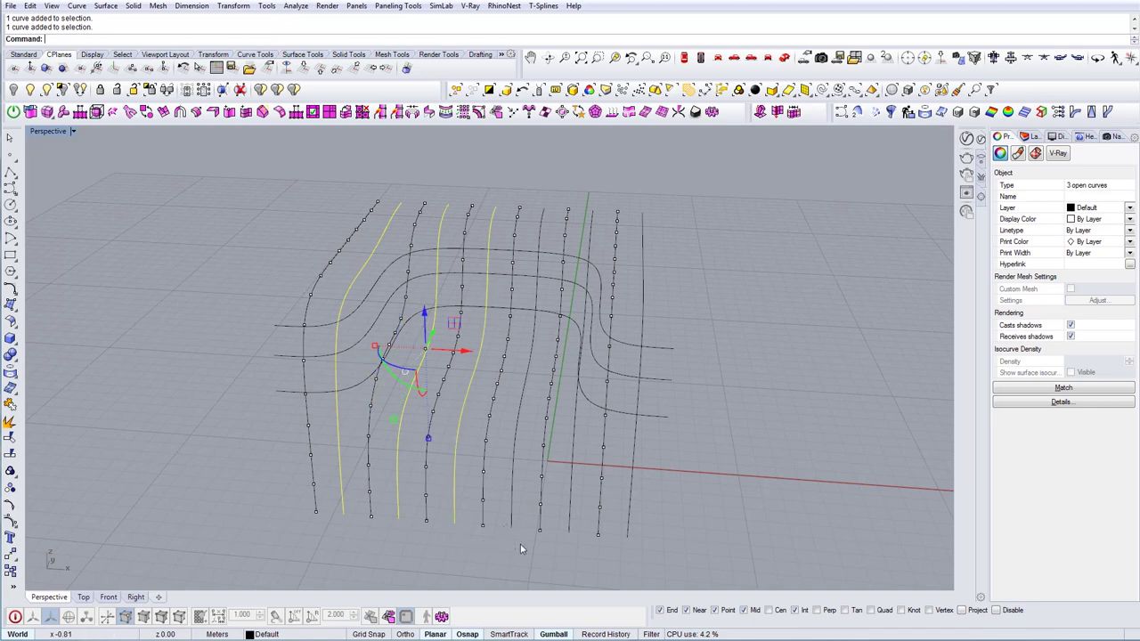
shift+click(577, 541)
shift+click(625, 529)
key(ctrl+z)
right_drag(660, 541, 408, 481)
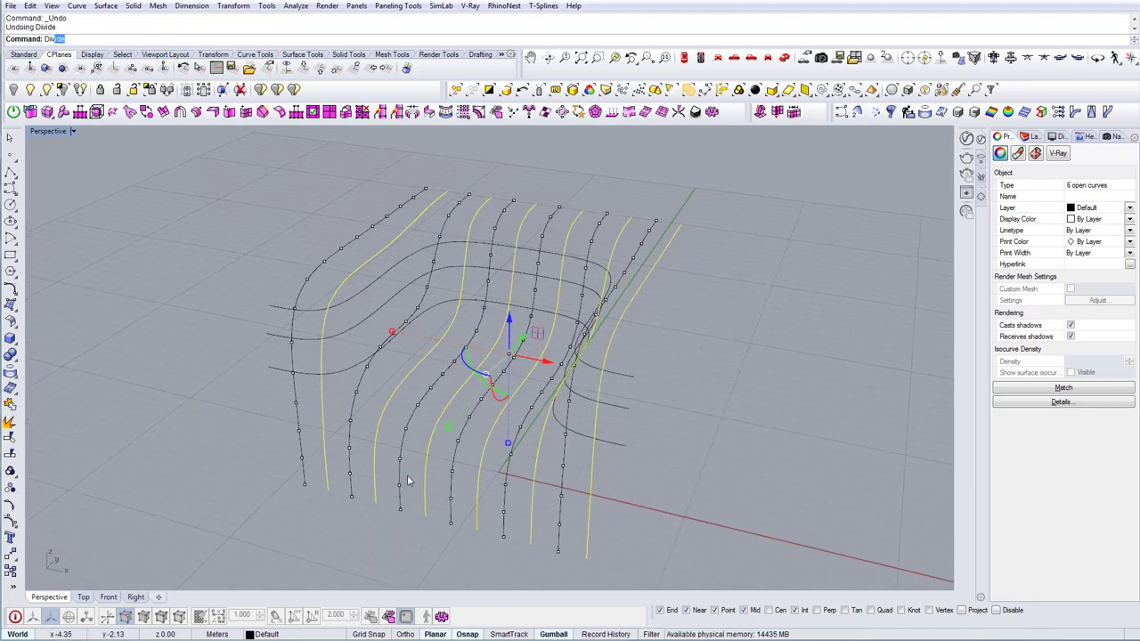
key(Return)
text(11)
key(Return)
right_drag(353, 468, 507, 473)
key(Escape)
Step: Isolate the three crosswise curves by hiding all the other curves and points
right_drag(583, 479, 571, 471)
scroll(597, 382, up, 4)
drag(607, 450, 585, 345)
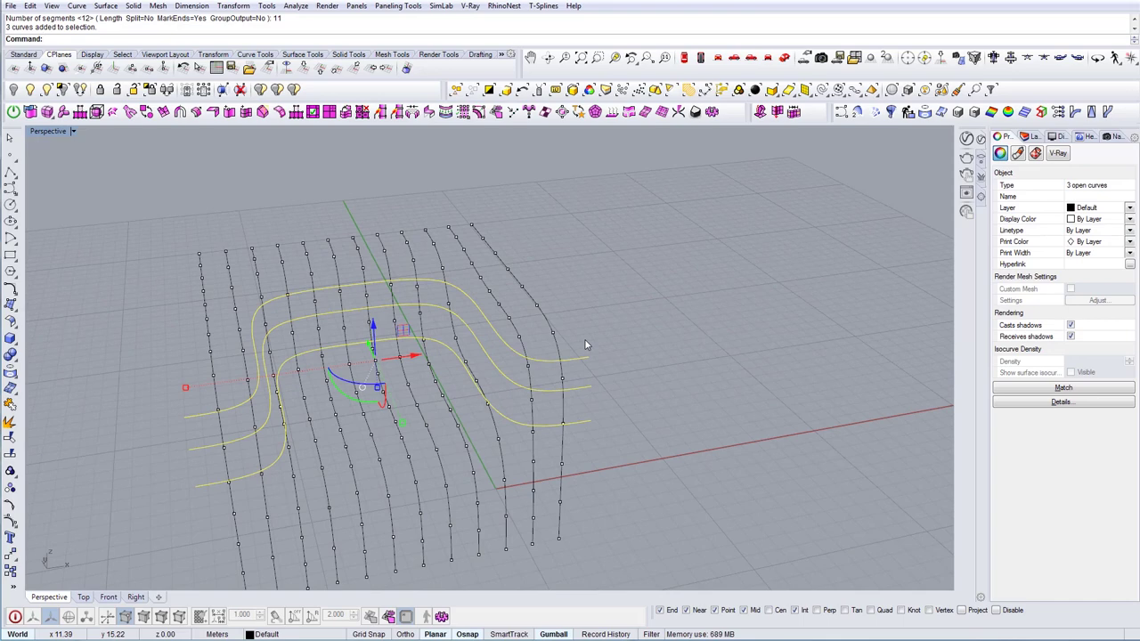
right_drag(472, 358, 496, 366)
key(ctrl+h)
Step: Try dividing the three crosswise curves into 11 and into 15 segments, undoing each division
drag(614, 510, 541, 319)
text(divide)
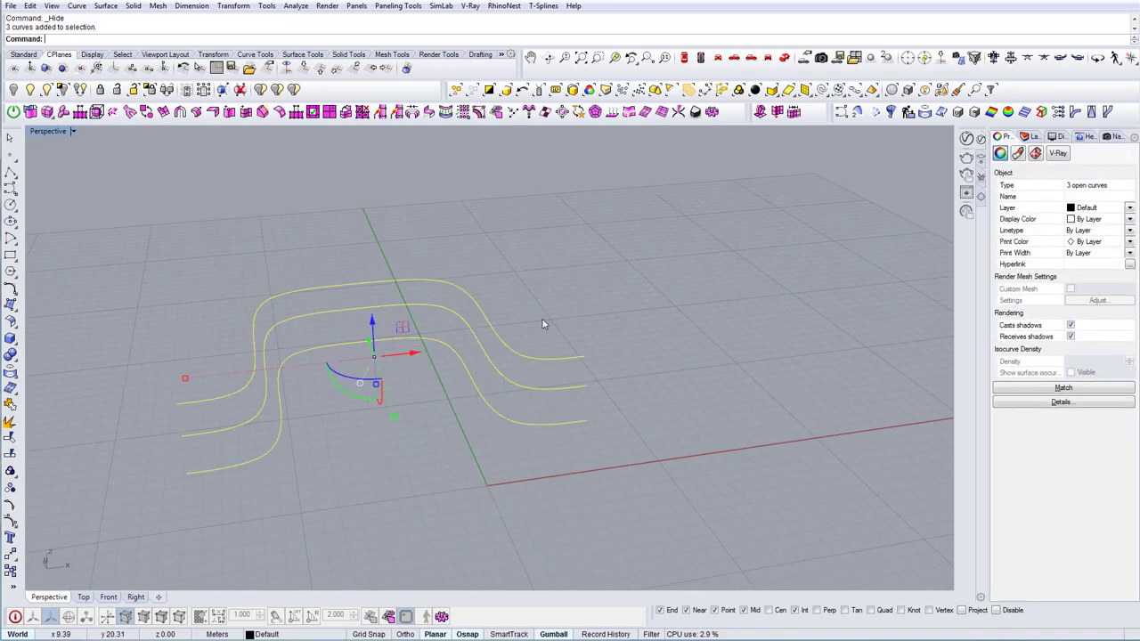
key(Return)
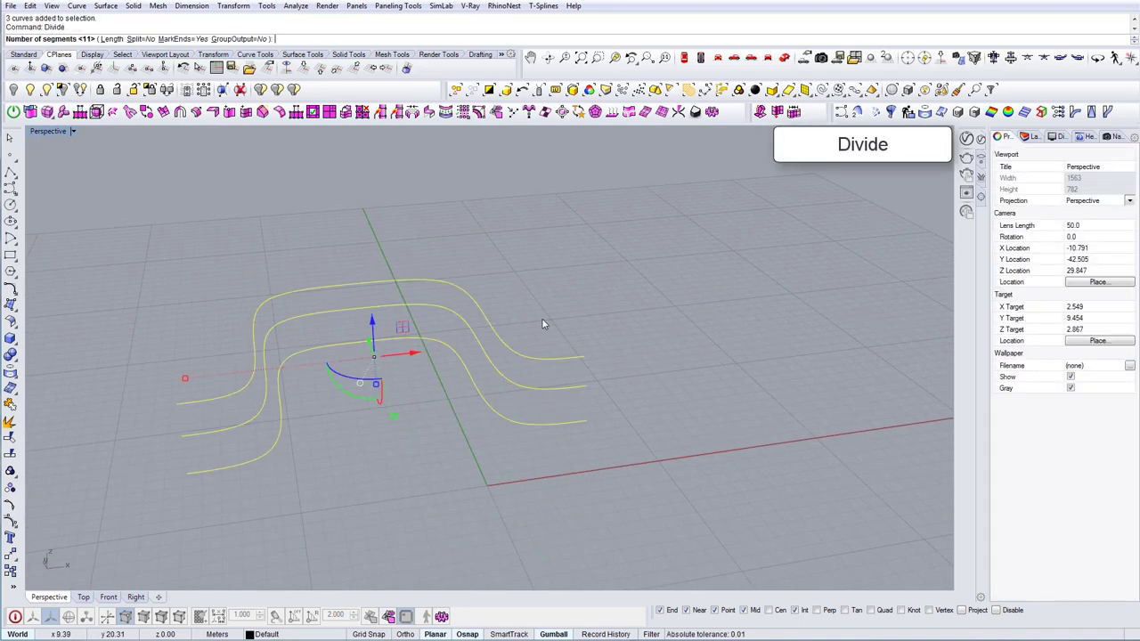
key(Return)
right_drag(542, 323, 587, 461)
key(ctrl+z)
key(Return)
text(15)
key(Return)
mouse_move(461, 383)
right_down()
mouse_move(522, 311)
mouse_move(473, 392)
right_up()
key(ctrl+z)
Step: Divide the three crosswise curves into 16 segments and clear the selection
drag(570, 464, 535, 328)
key(Return)
text(16)
key(Return)
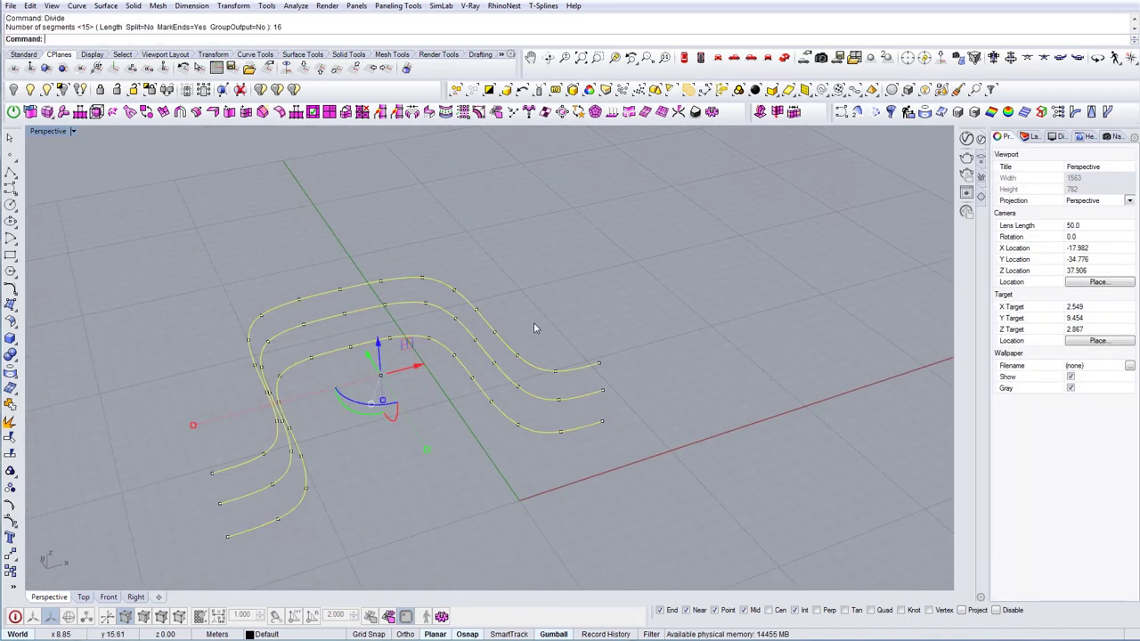
right_drag(534, 328, 614, 365)
key(Escape)
Step: Delete the surplus division points at the ends and along the backrest of the three crosswise curves
drag(562, 307, 654, 448)
right_drag(655, 448, 614, 512)
key(Delete)
drag(295, 300, 388, 445)
key(Delete)
right_drag(390, 459, 499, 479)
right_drag(491, 294, 469, 277)
drag(463, 247, 568, 367)
key(Delete)
right_drag(517, 365, 446, 375)
scroll(490, 309, up, 4)
drag(497, 249, 519, 383)
key(Delete)
right_drag(510, 309, 626, 313)
drag(543, 203, 595, 350)
right_drag(596, 354, 472, 358)
right_drag(470, 397, 565, 392)
drag(563, 426, 528, 303)
Step: Show all hidden objects and delete the row of straight construction lines behind the chair
right_click(13, 90)
right_drag(659, 267, 716, 253)
scroll(718, 251, down, 5)
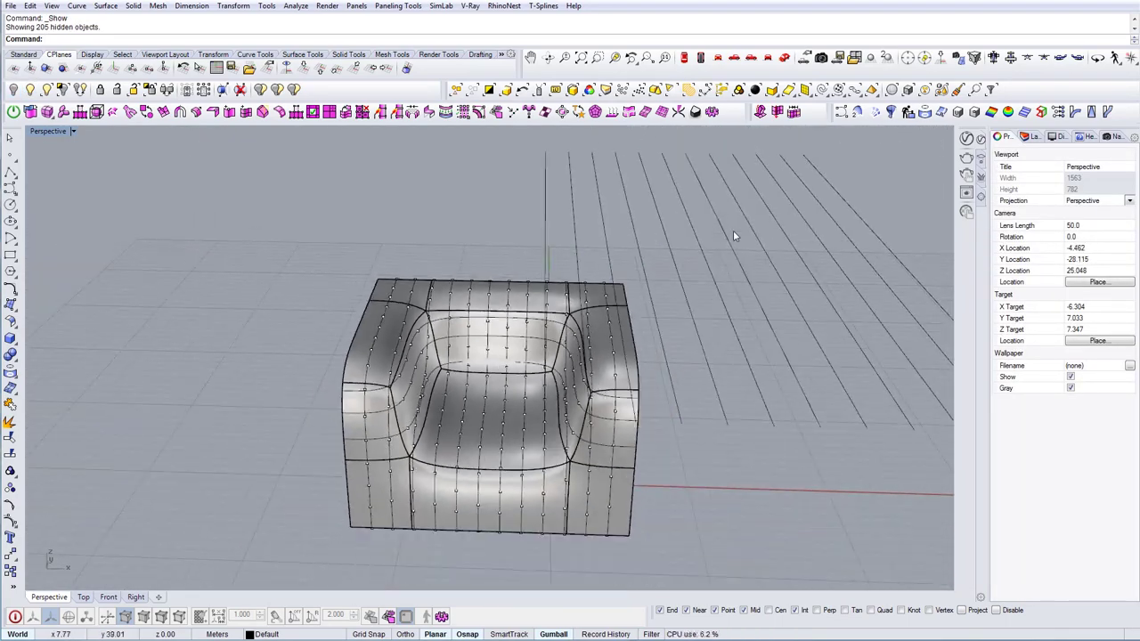
drag(870, 191, 502, 248)
key(Delete)
Step: Hide the chair polysurface to expose the curves and points around the armrest
right_drag(546, 355, 607, 326)
scroll(579, 360, up, 6)
scroll(576, 497, up, 6)
right_drag(576, 497, 423, 367)
click(420, 317)
key(ctrl+h)
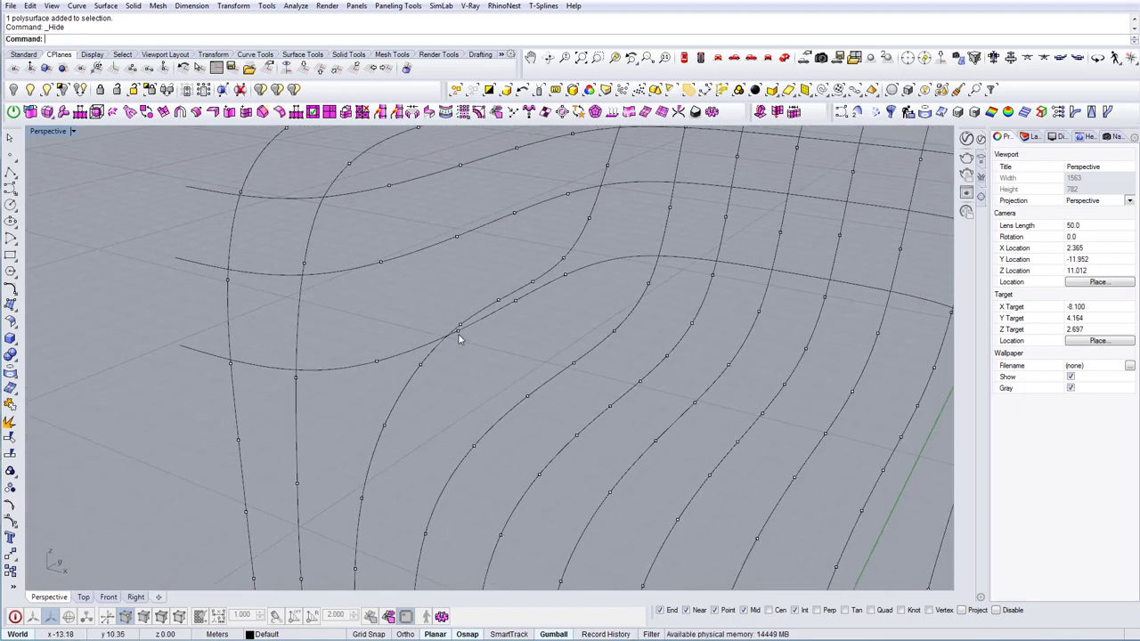
Step: Delete the lowest crosswise curve's points that crowd those of the lengthwise curves at both inner armrests
click(460, 328)
key(Delete)
click(565, 274)
key(Delete)
right_drag(560, 303, 485, 292)
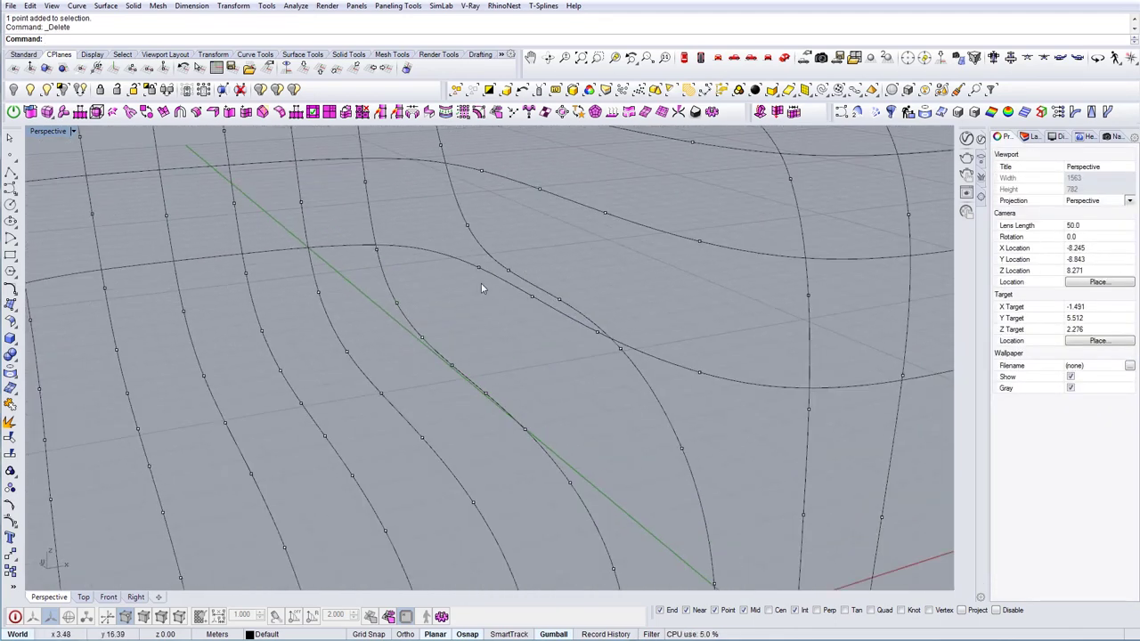
click(495, 285)
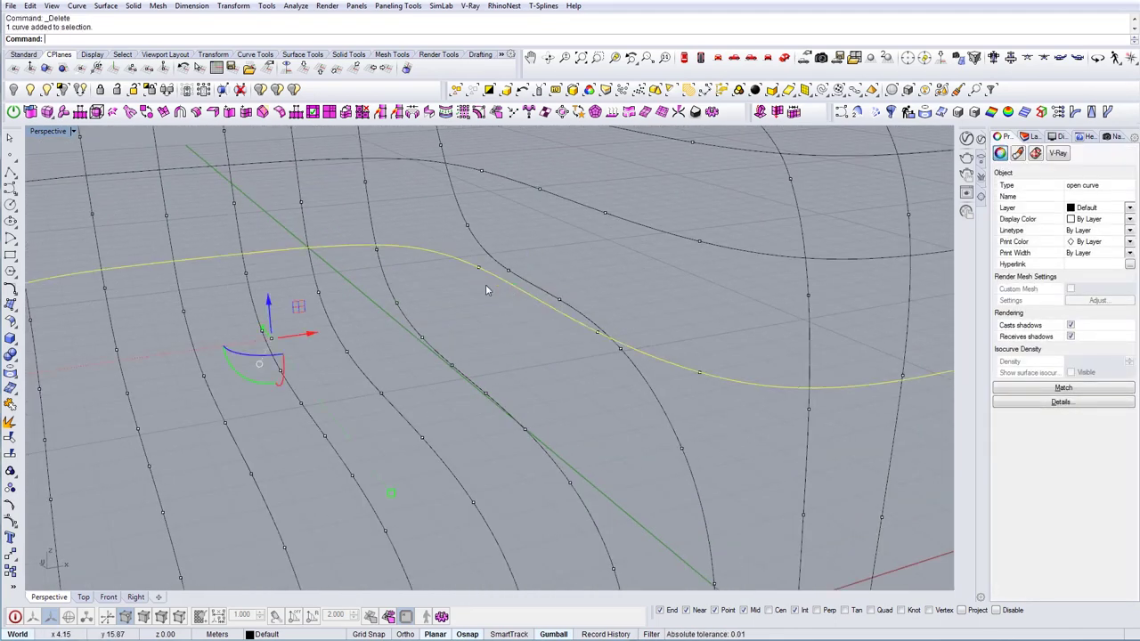
key(Escape)
click(599, 334)
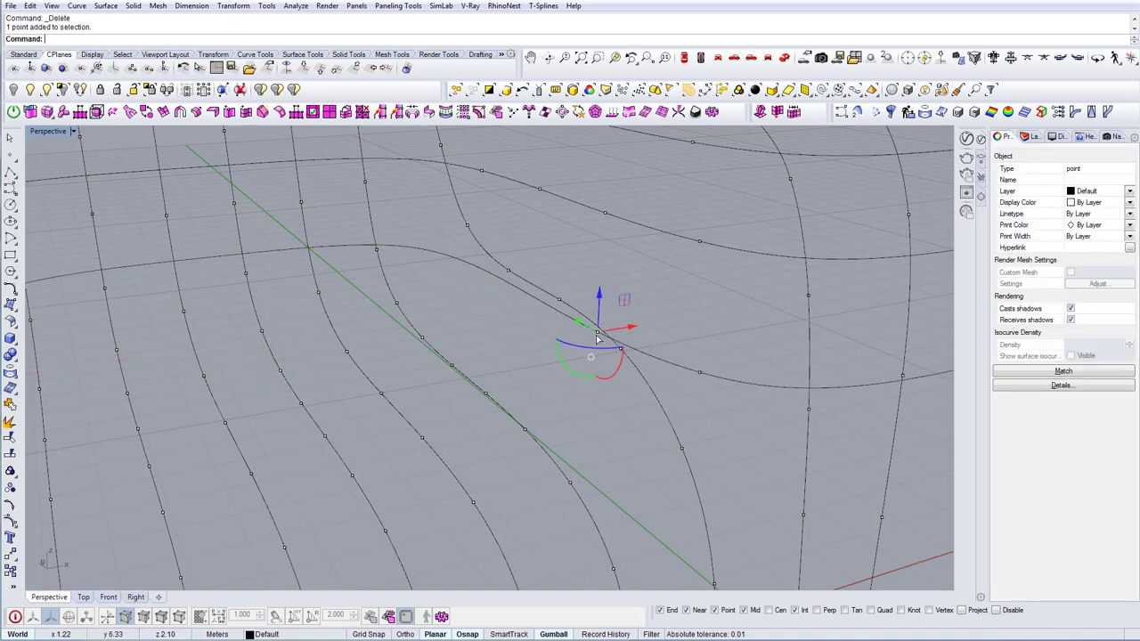
key(Delete)
Step: Bring back only the chair polysurface from the hidden objects
scroll(661, 385, down, 5)
right_drag(661, 385, 325, 299)
scroll(634, 397, down, 3)
click(47, 90)
click(463, 353)
right_click(463, 353)
right_drag(415, 379, 411, 346)
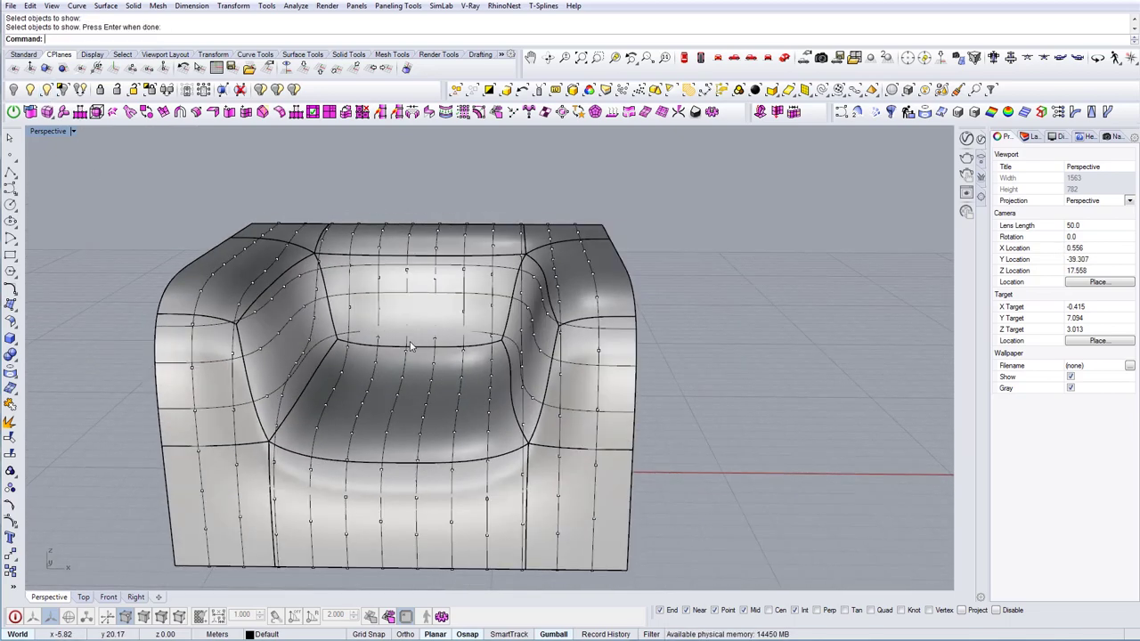
Step: Open Grasshopper, and remove the closest-points component and the unconnected slider from the sphere definition
key(Return)
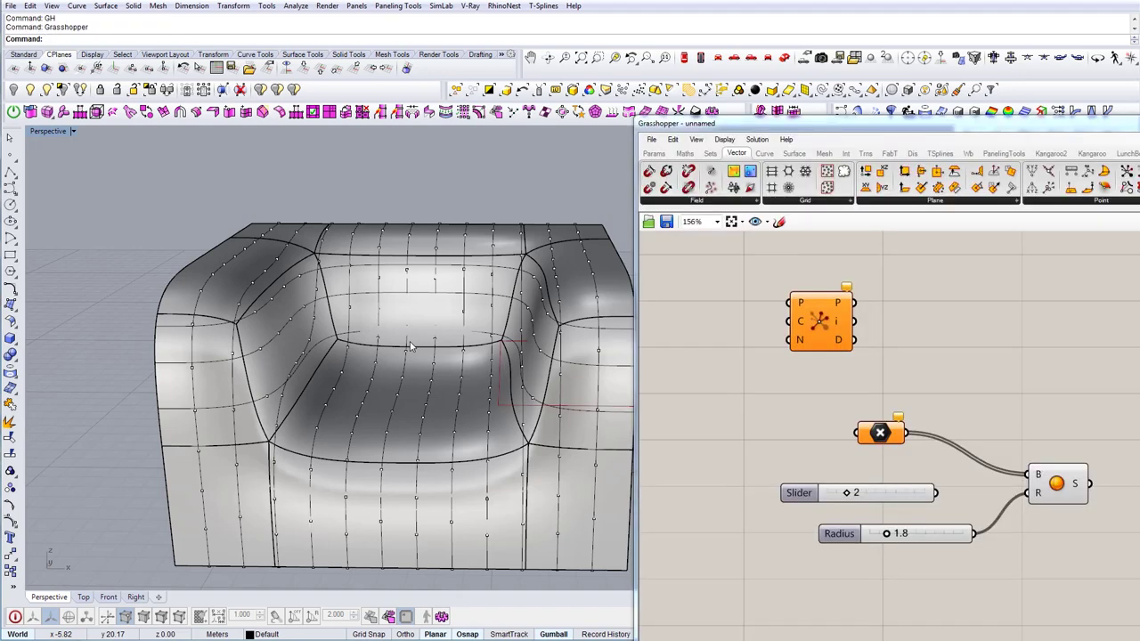
click(851, 331)
key(Delete)
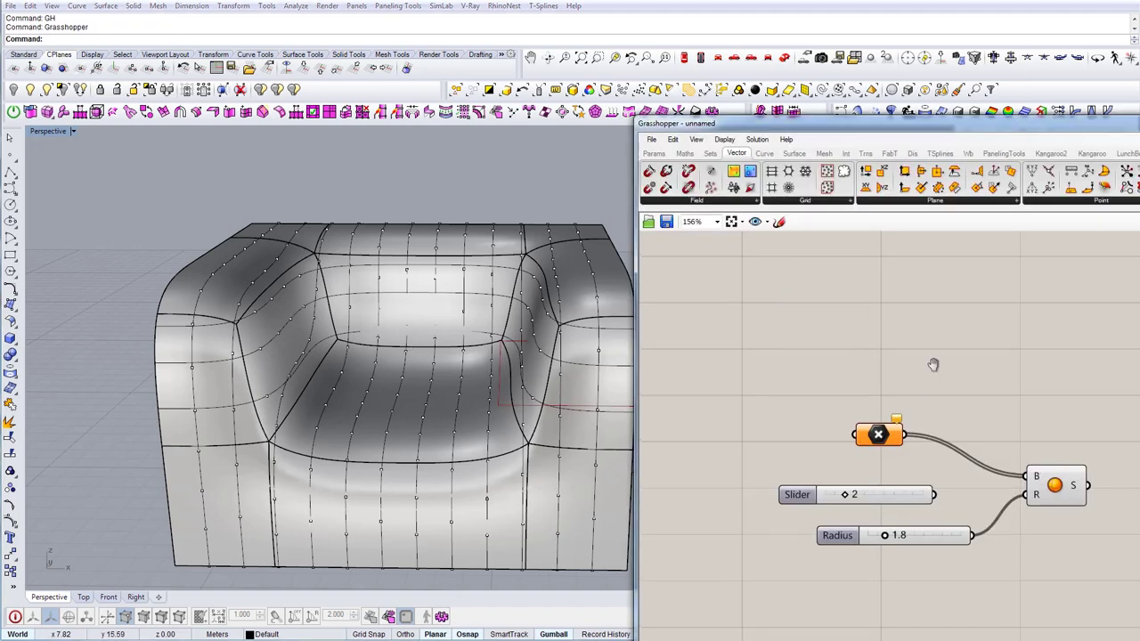
drag(894, 501, 922, 500)
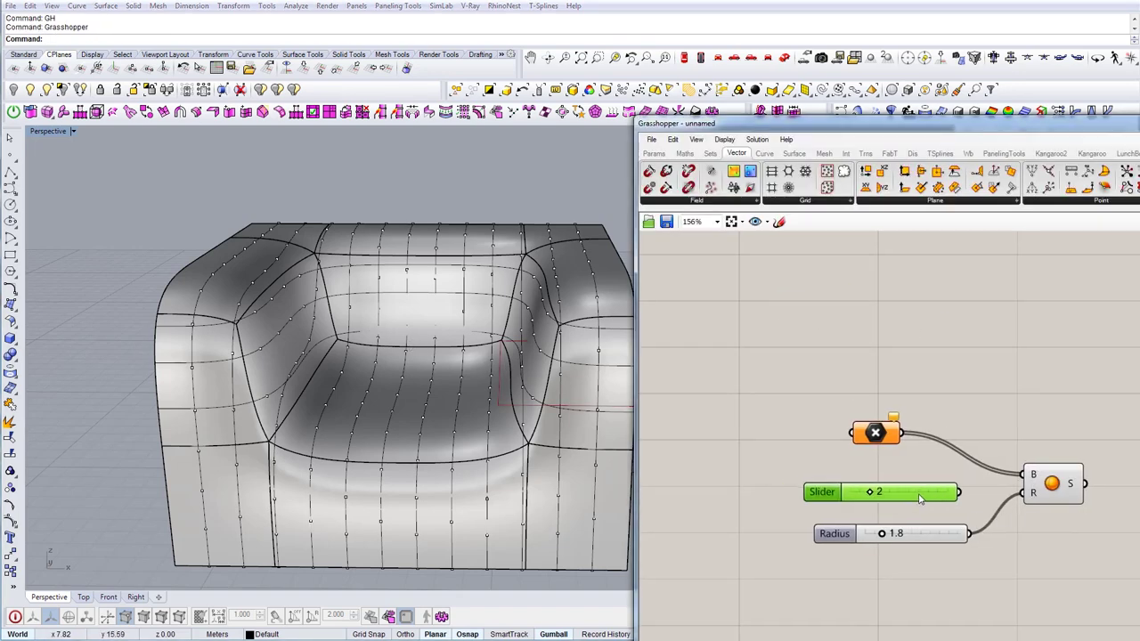
drag(876, 433, 902, 431)
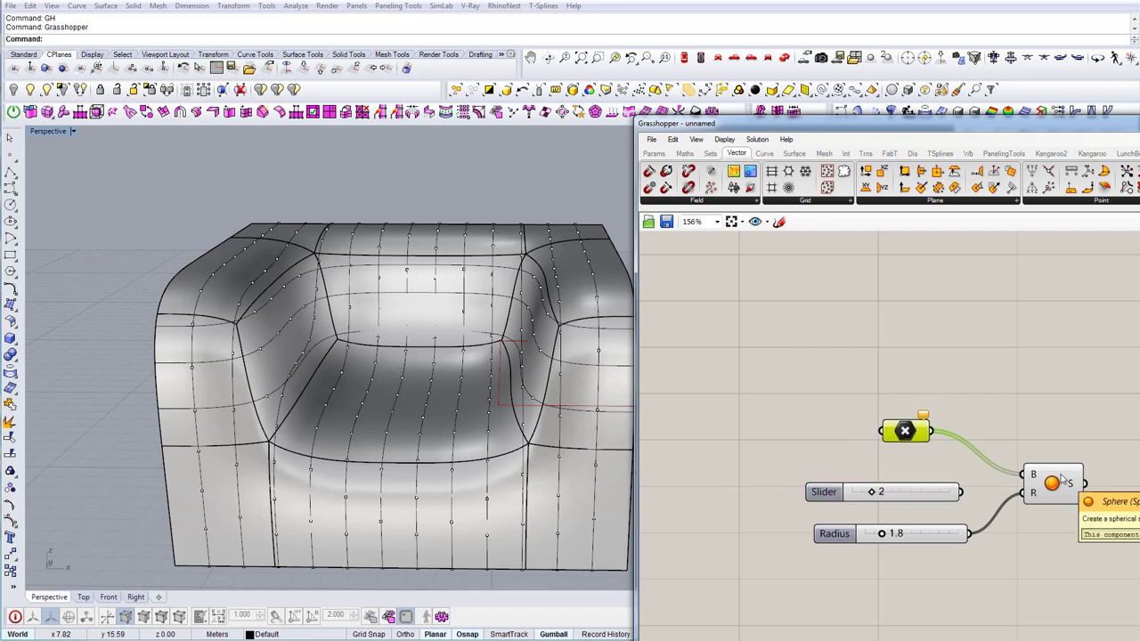
click(901, 495)
key(Delete)
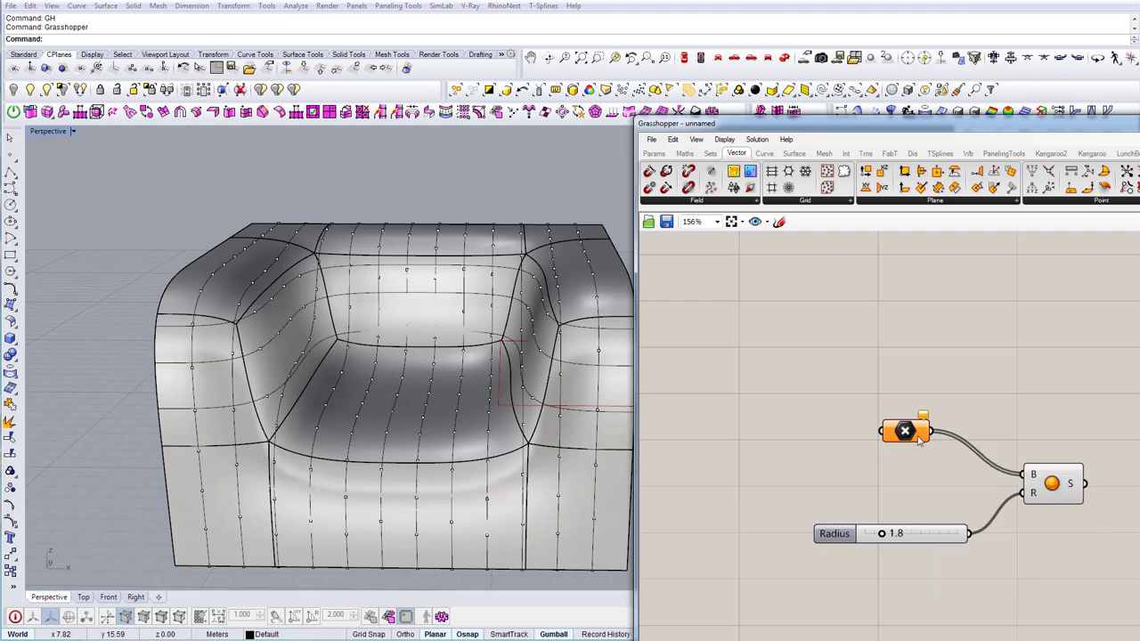
Step: Select all the division points on the chair and assign them to the Point parameter feeding the Sphere component
right_drag(385, 244, 328, 294)
right_drag(348, 278, 365, 321)
shift+right_drag(366, 249, 375, 269)
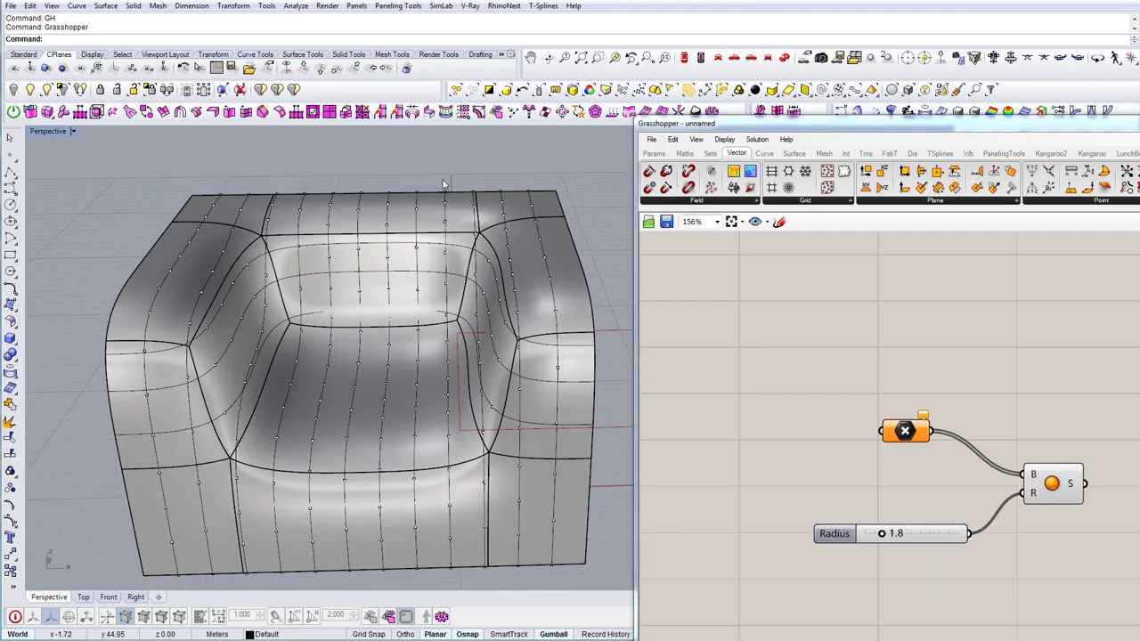
right_drag(295, 205, 276, 214)
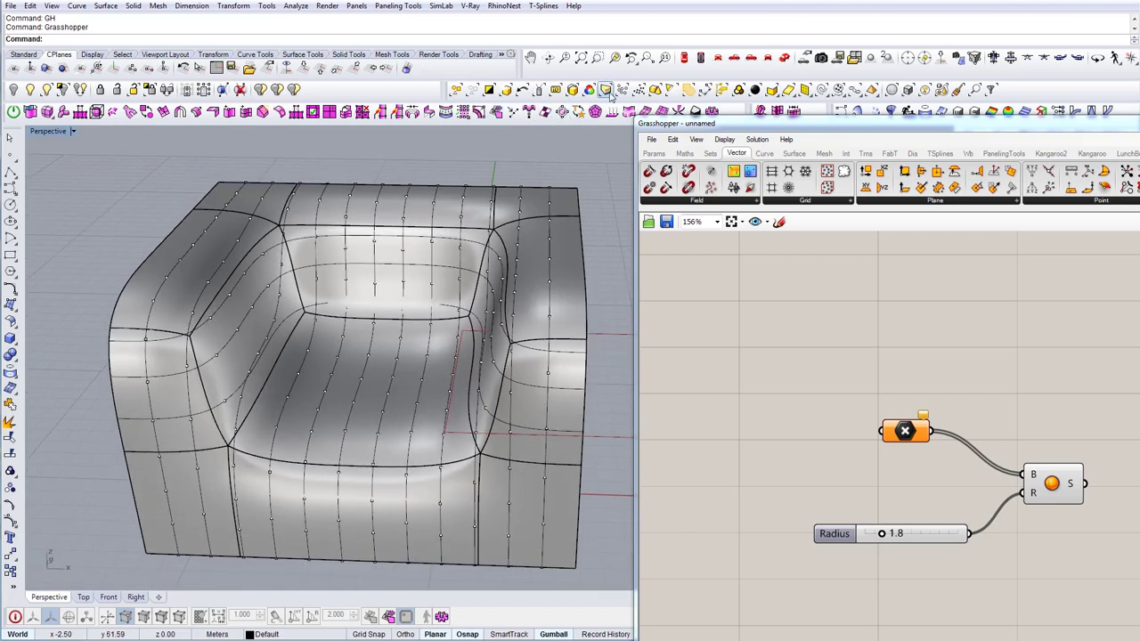
right_drag(356, 336, 369, 312)
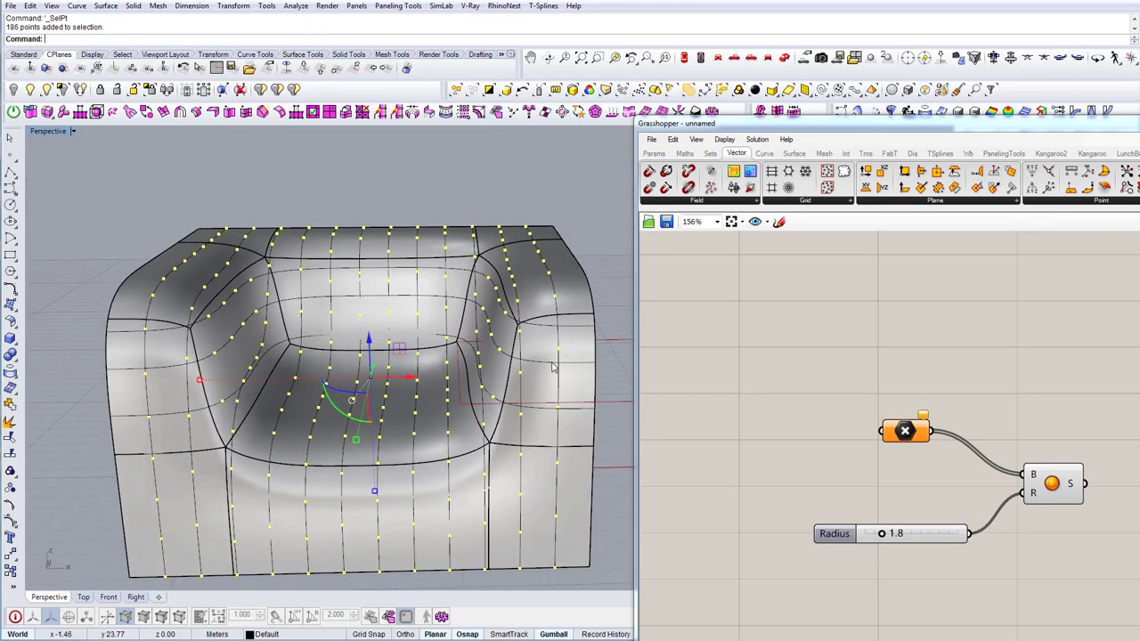
right_click(904, 434)
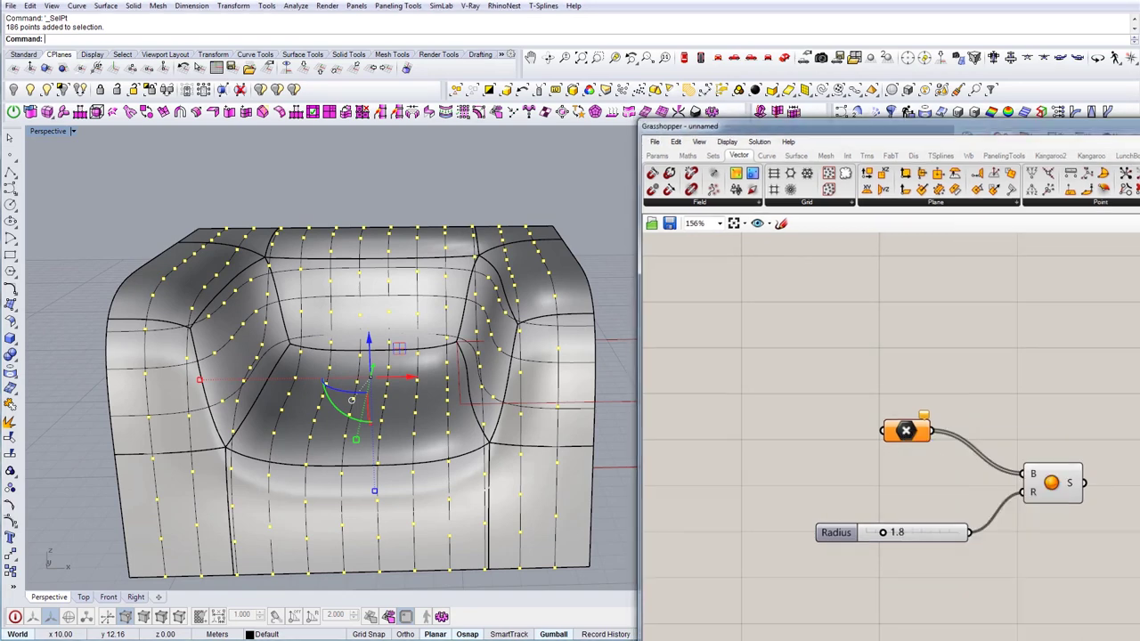
click(936, 455)
Step: Set the Radius slider of the spheres to 1.6 and check their coverage on the chair
right_drag(359, 416, 414, 398)
right_drag(485, 258, 472, 383)
double_click(896, 534)
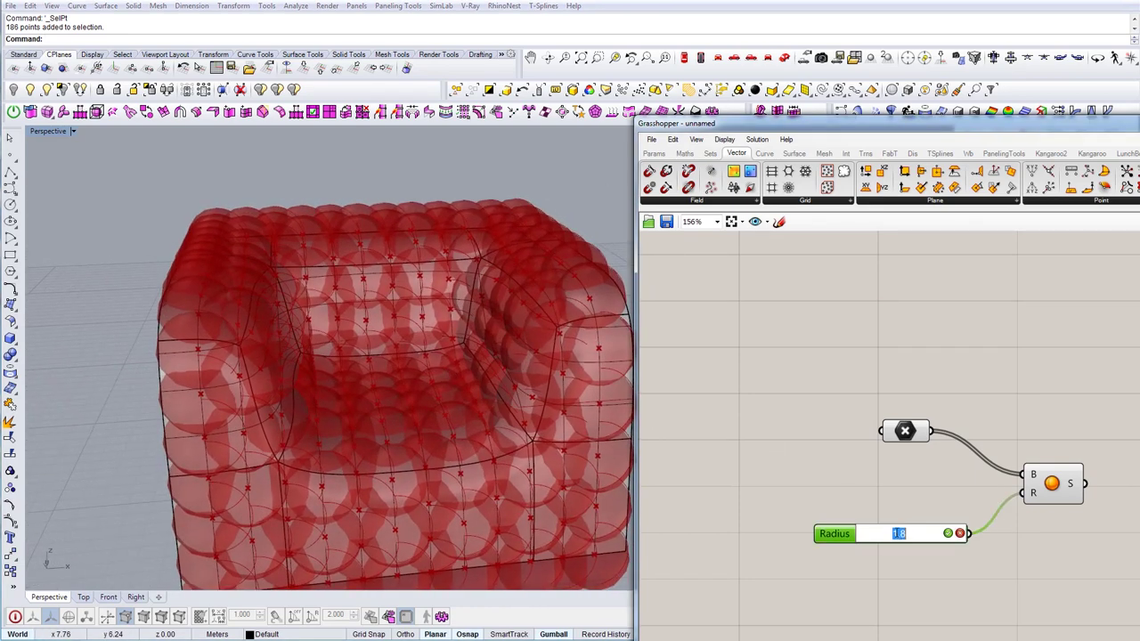
text(1.6)
key(Return)
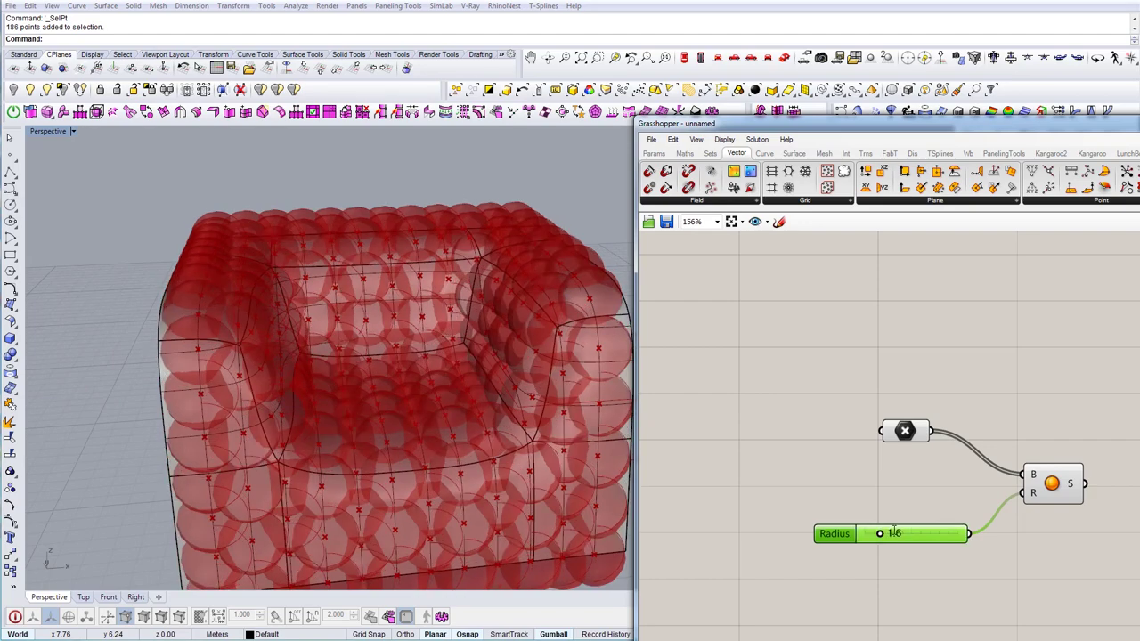
right_drag(301, 420, 307, 392)
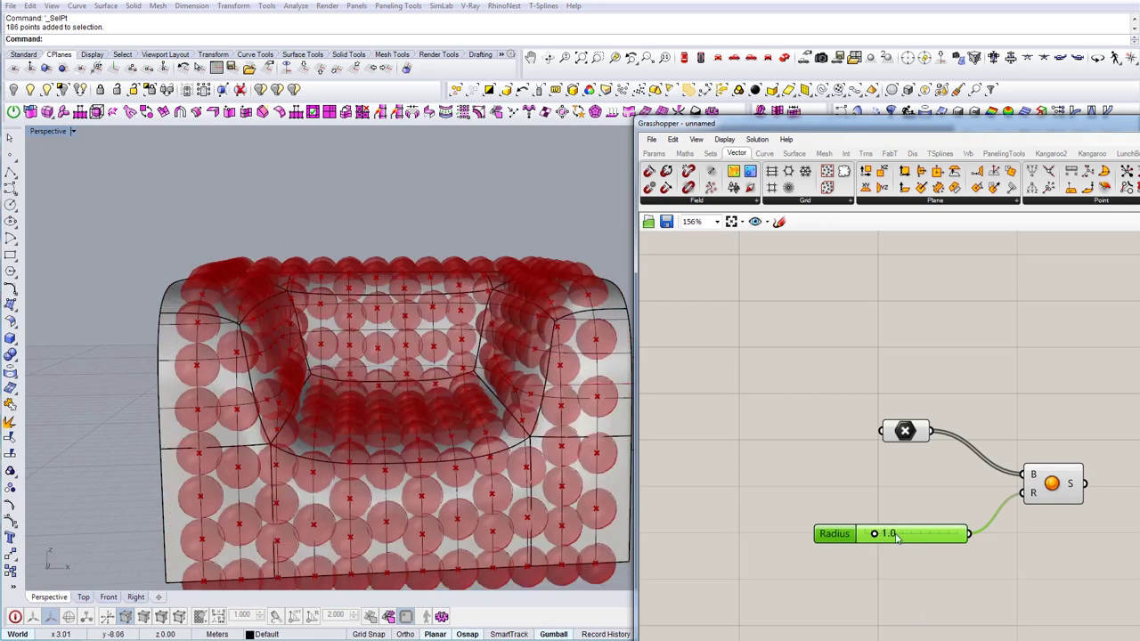
Step: Try a sphere radius of 1.6 on the Radius slider and look at how the spheres overlap
click(899, 532)
text(1)
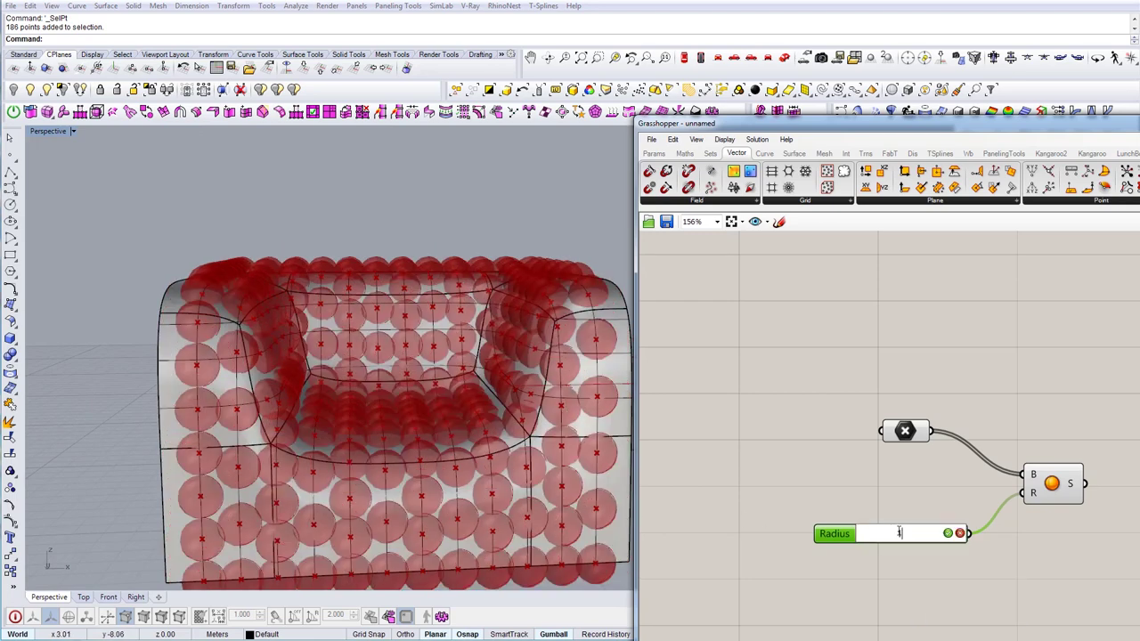
text(.6)
key(Return)
mouse_move(394, 426)
right_down()
mouse_move(364, 454)
mouse_move(383, 433)
mouse_move(399, 435)
right_up()
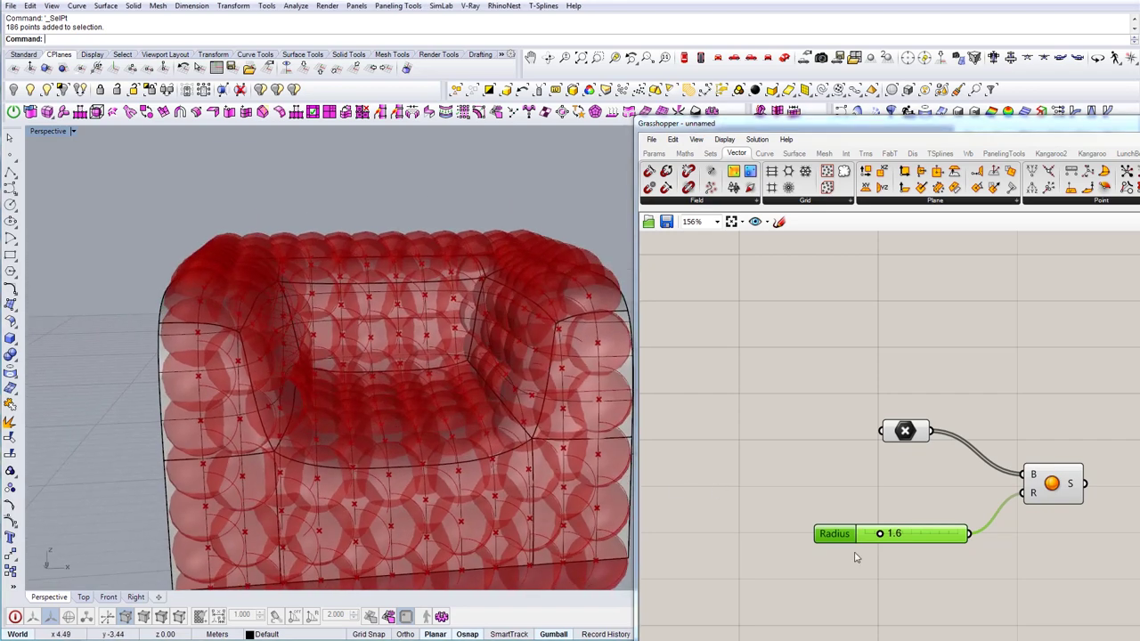
Step: Set the Radius slider to 1.5 and check the sphere coverage over the chair
double_click(893, 533)
text(1)
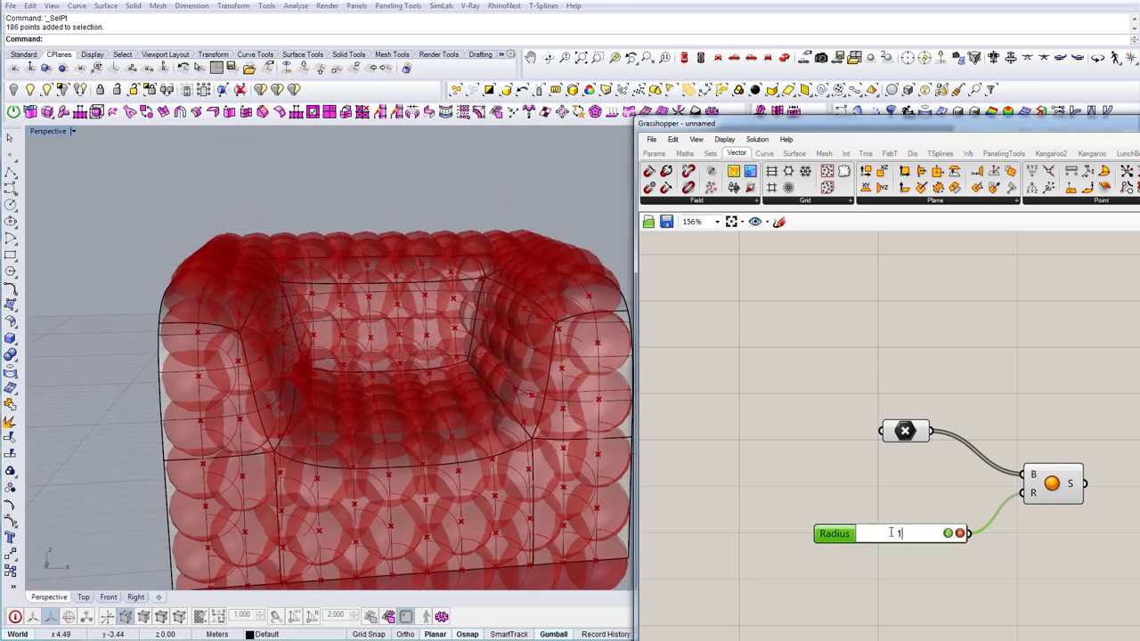
text(.5)
key(Return)
right_drag(535, 401, 462, 350)
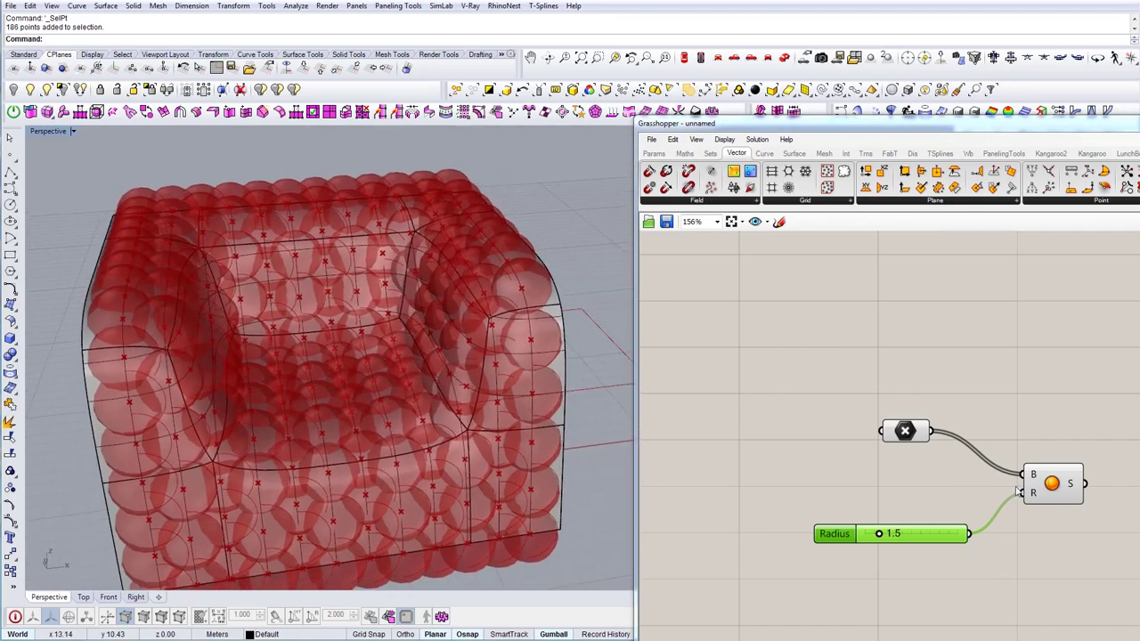
Step: Bake the Sphere component's spheres into the Rhino model as a group
click(1068, 492)
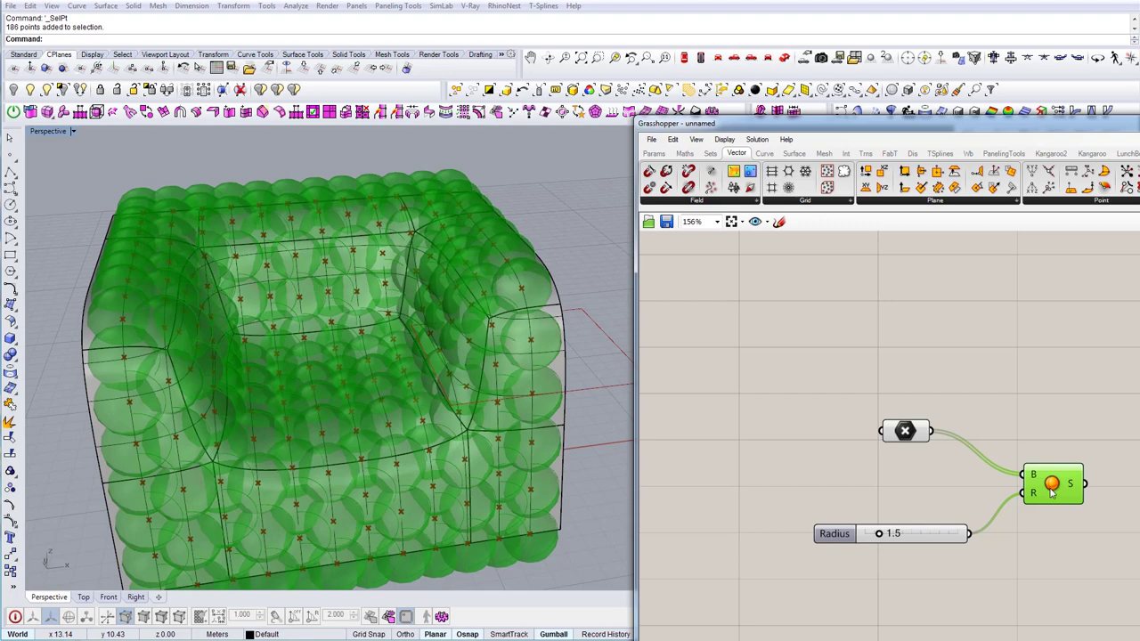
right_click(1052, 492)
click(1086, 542)
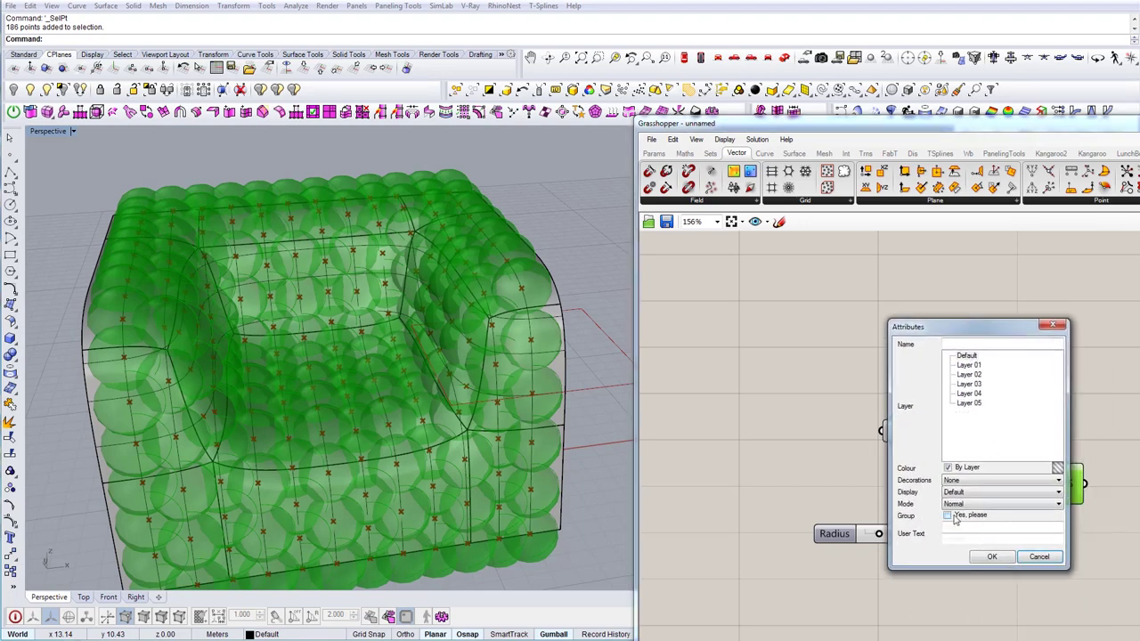
click(993, 558)
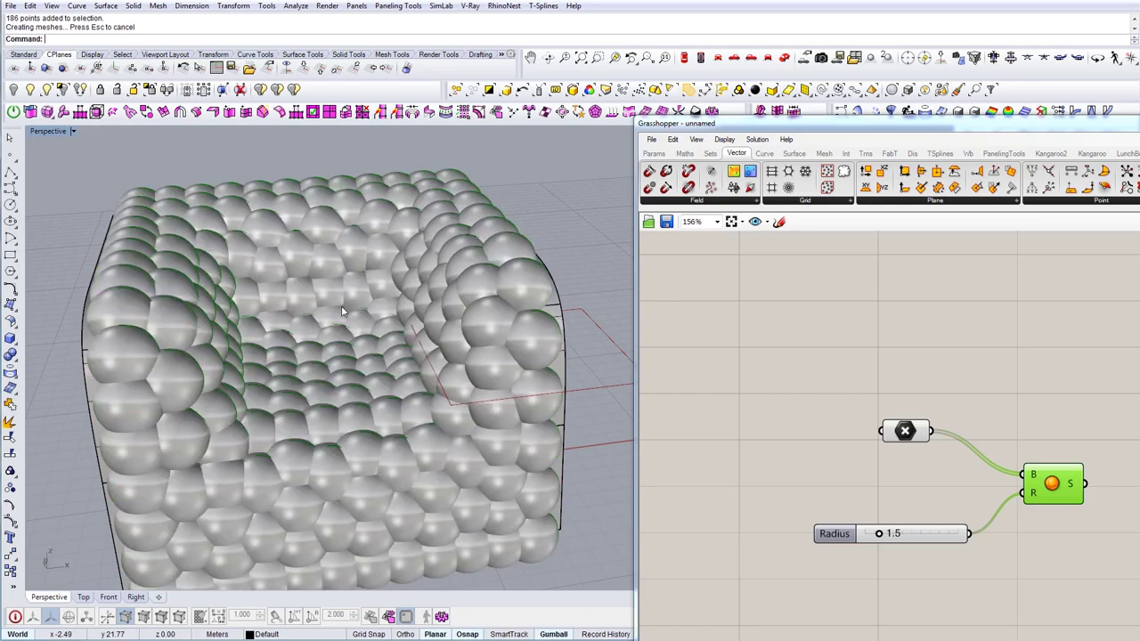
right_drag(358, 350, 401, 347)
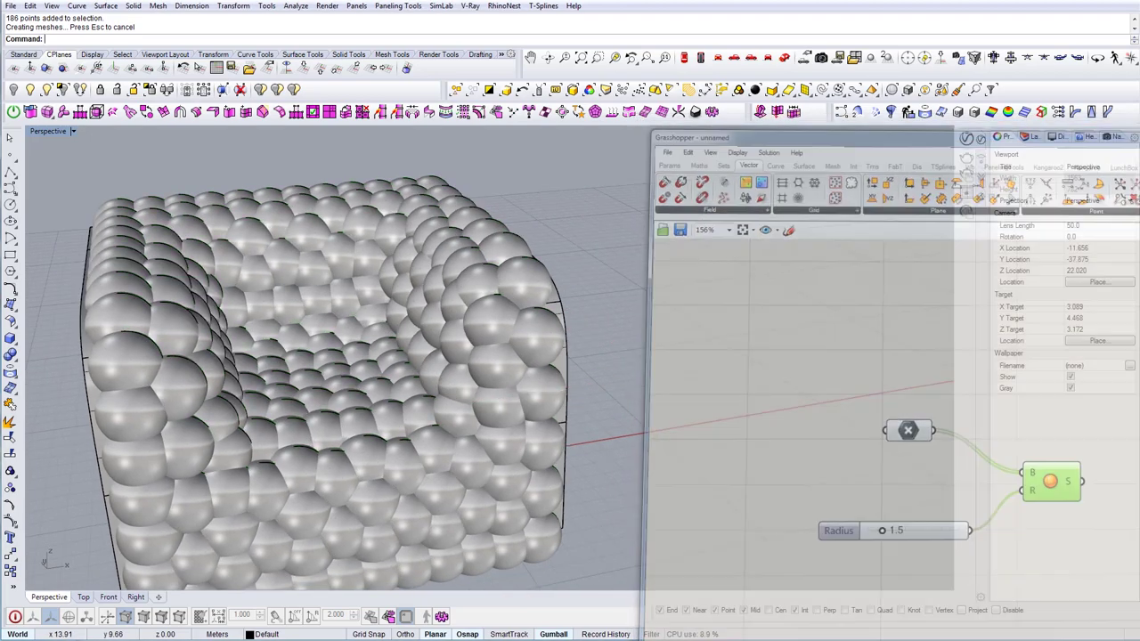
Step: Inspect the baked spheres from the side and above, and hide the whole group
right_drag(570, 308, 530, 335)
click(473, 312)
key(Escape)
right_drag(431, 367, 446, 343)
right_drag(826, 559, 321, 374)
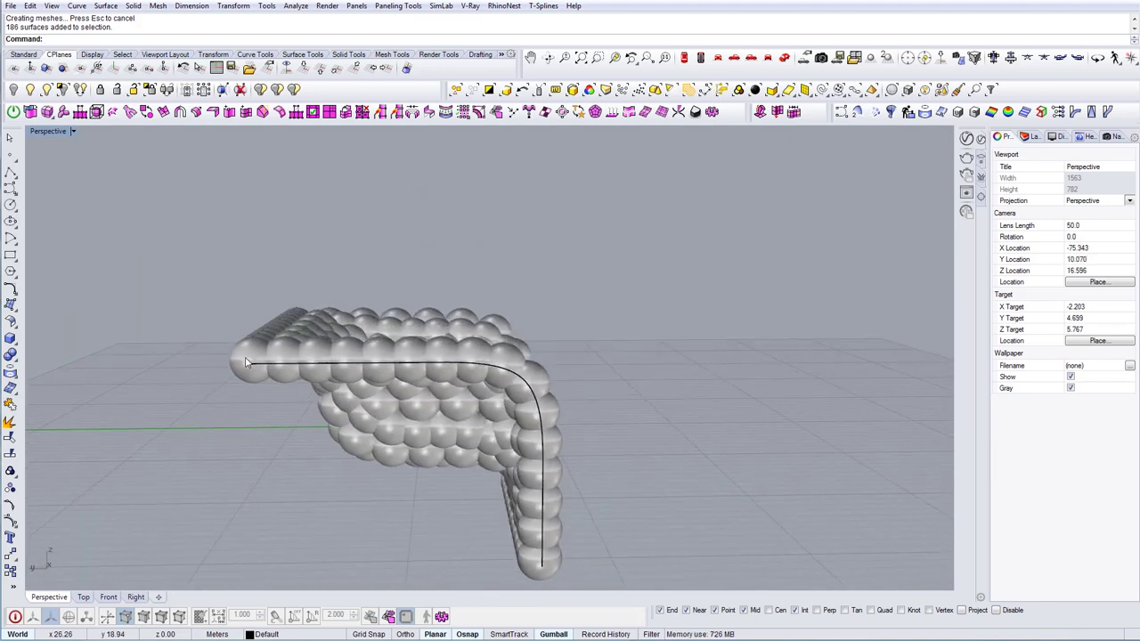
right_drag(462, 322, 363, 385)
click(364, 383)
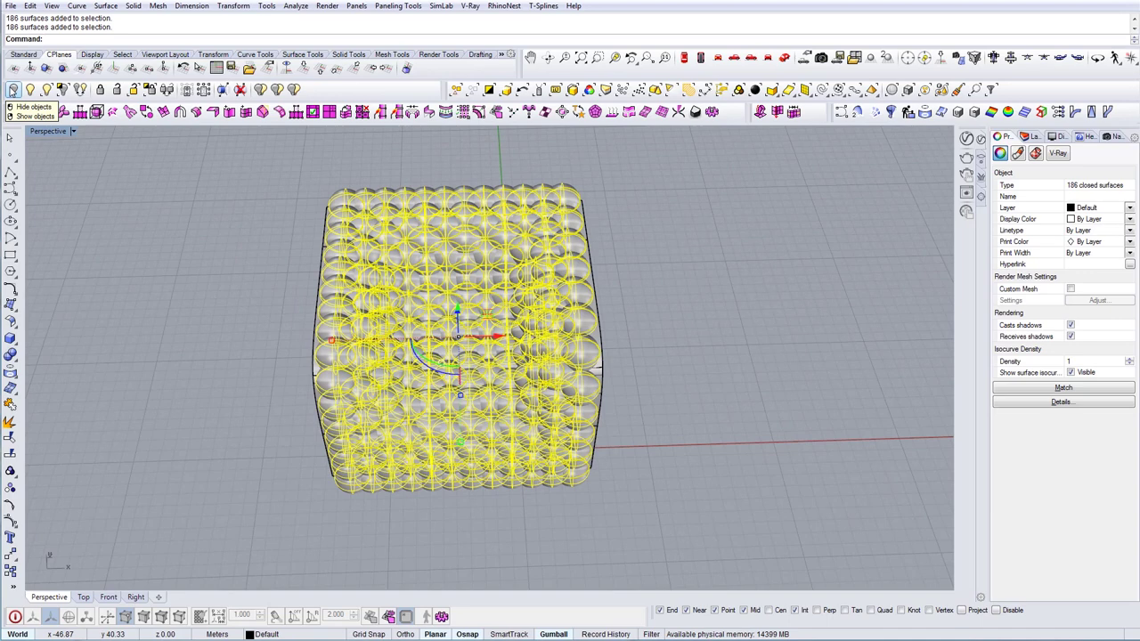
click(14, 89)
Step: Delete all the division points and the grid curves from the chair surface
right_drag(377, 217, 532, 278)
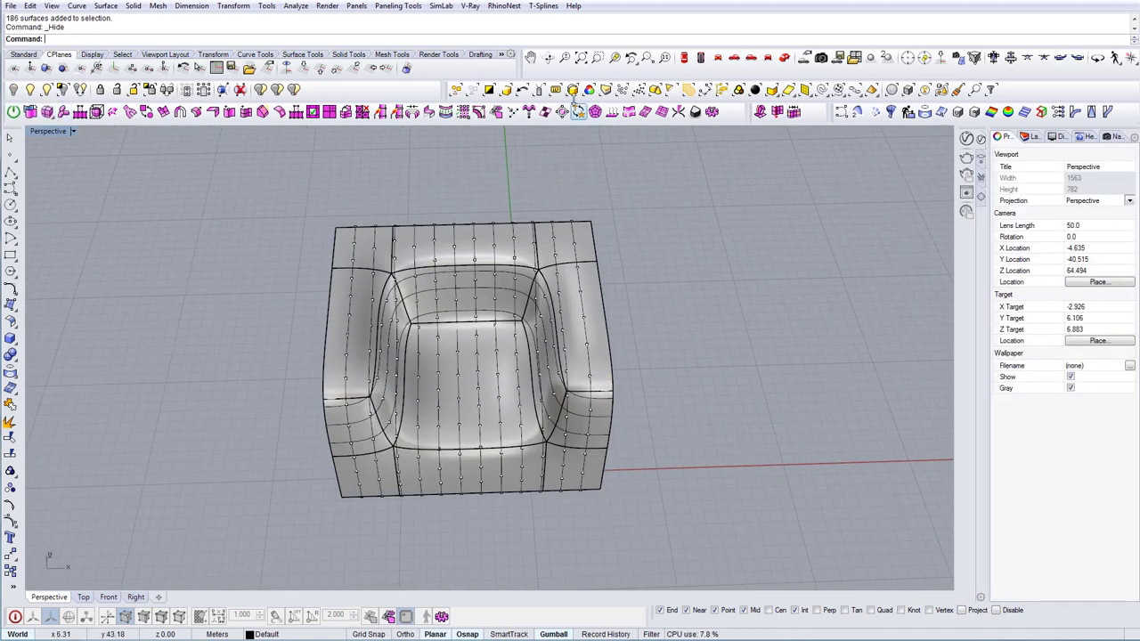
key(Delete)
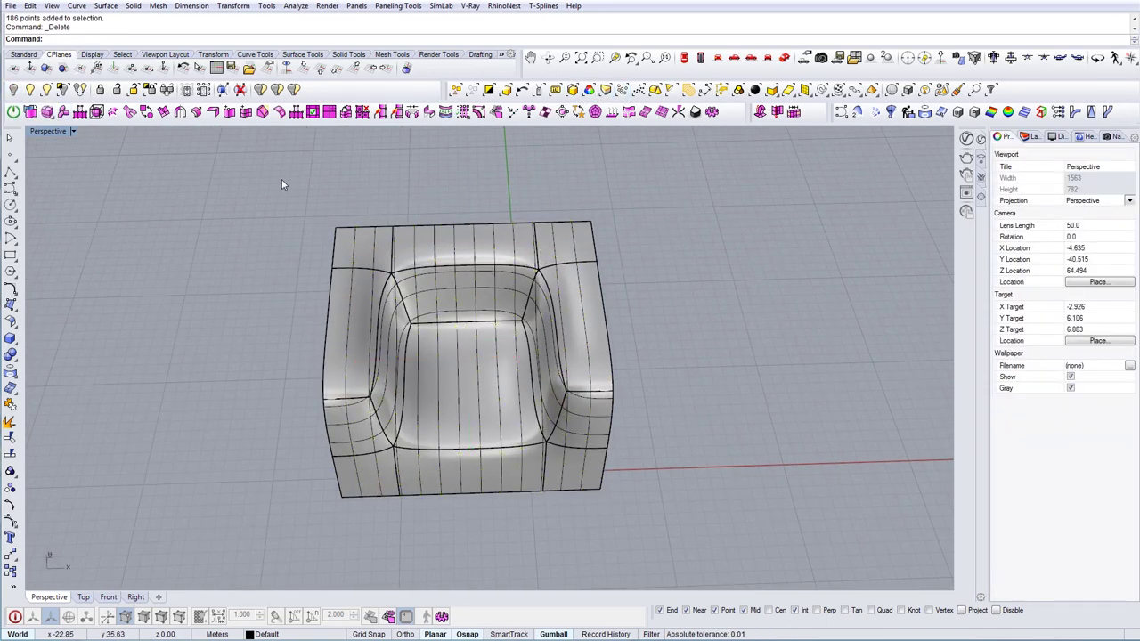
key(Return)
key(Delete)
Step: In the Top view, draw a tangent circle of about 2.43 m radius touching both outer edges of the chair's back-left corner
right_drag(471, 324, 472, 294)
right_drag(464, 311, 456, 264)
click(685, 58)
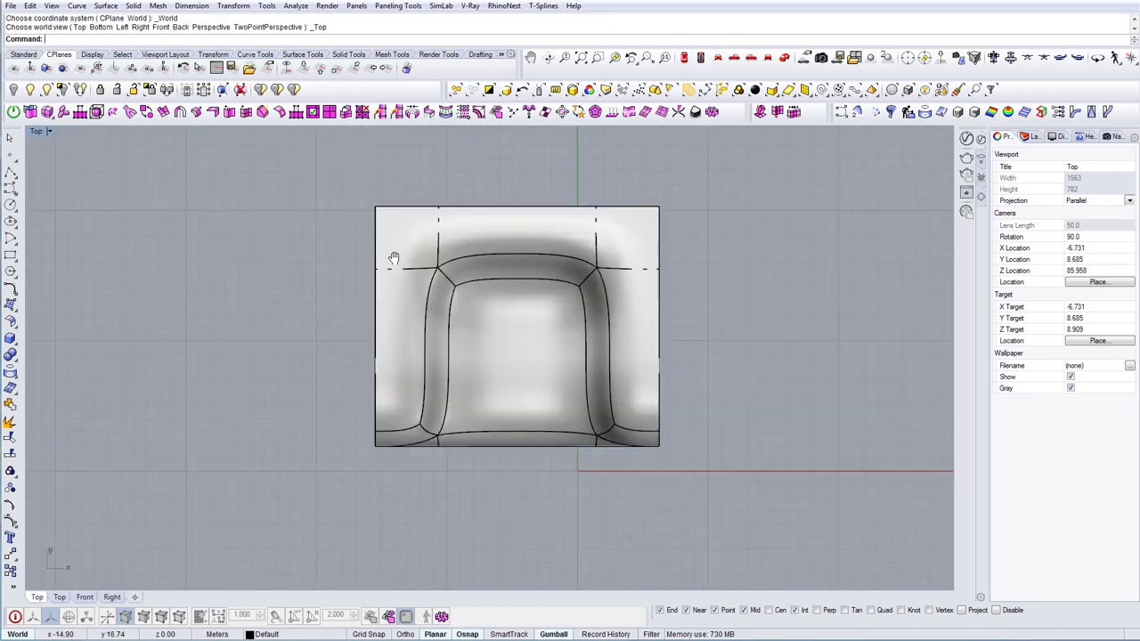
scroll(463, 249, up, 3)
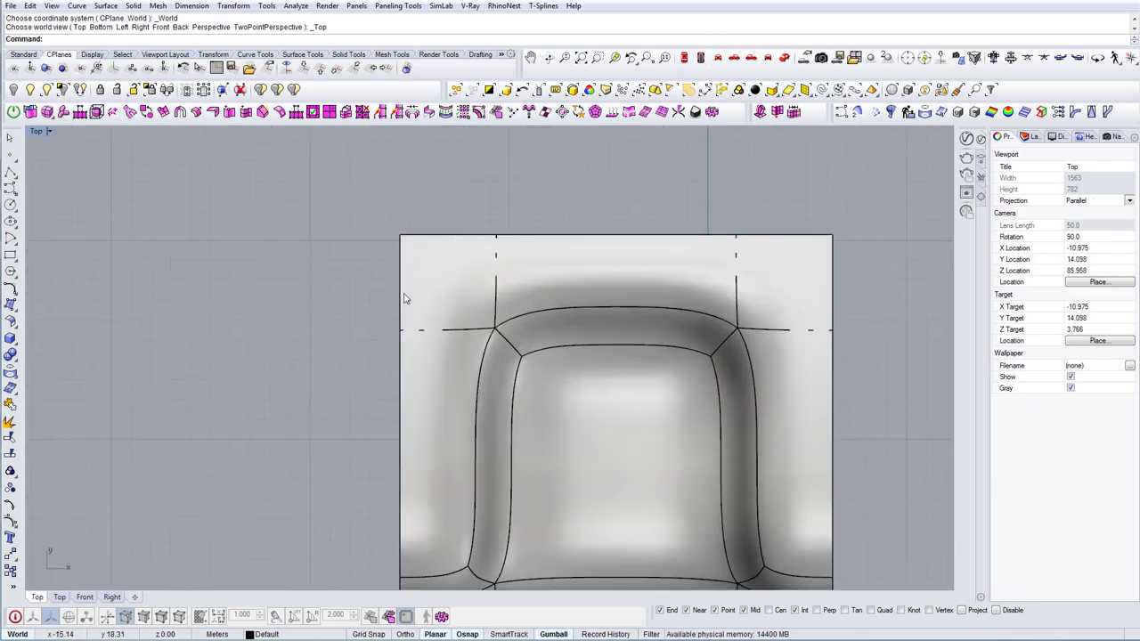
click(16, 210)
click(28, 228)
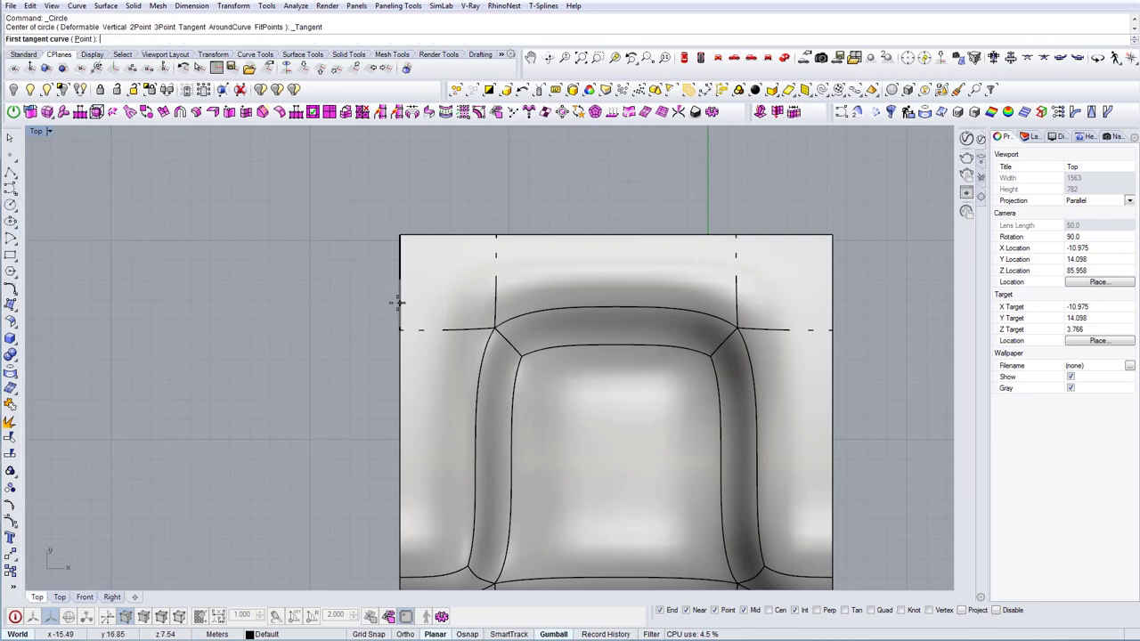
click(398, 303)
click(452, 235)
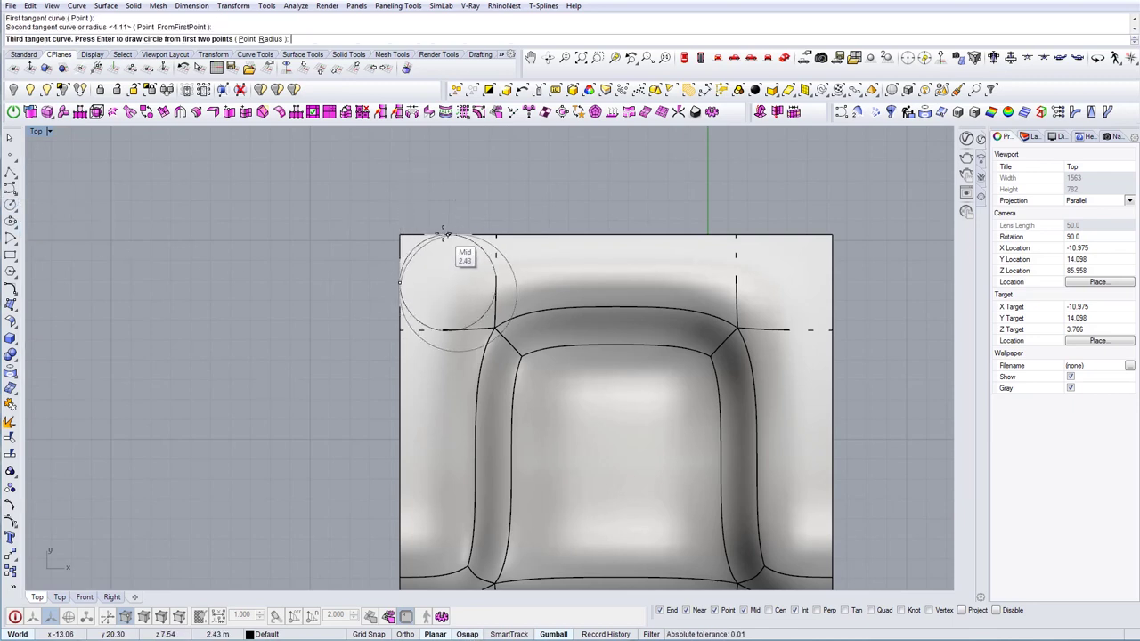
scroll(442, 233, up, 3)
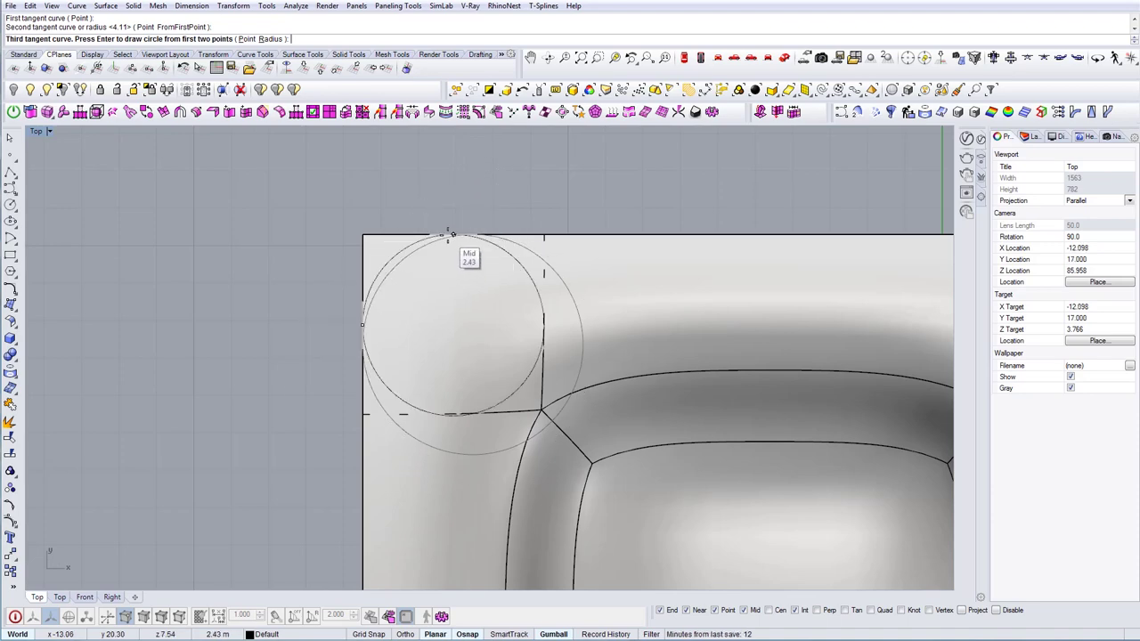
click(450, 235)
scroll(451, 238, down, 2)
Step: Mirror the corner circle to the opposite back corner about the midpoint of the chair's back edge
click(472, 241)
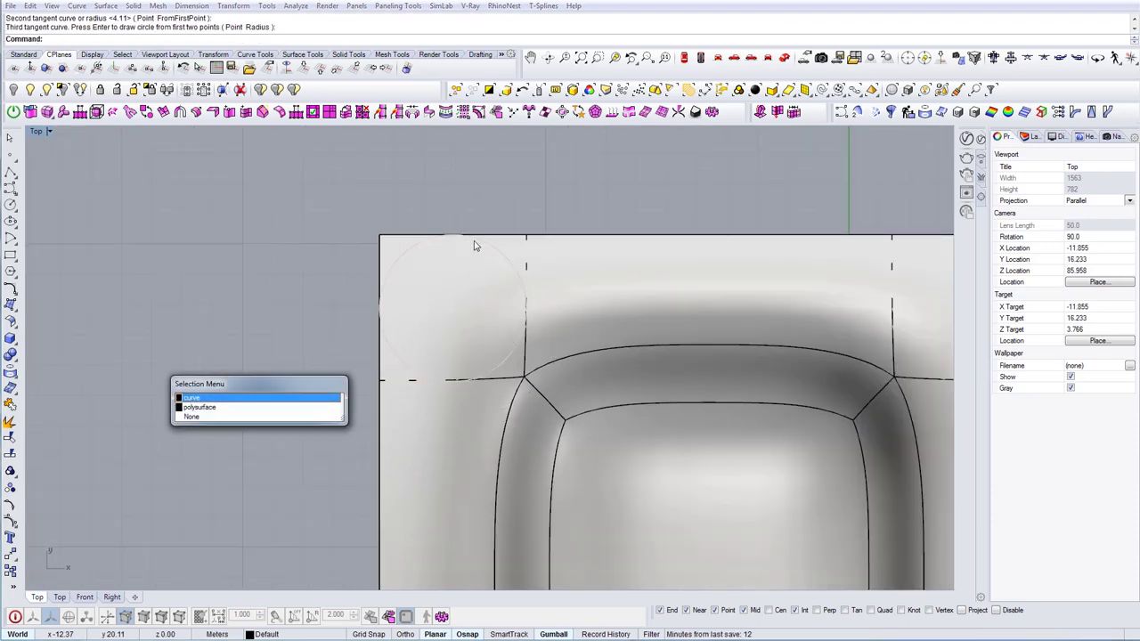
click(195, 399)
scroll(367, 258, down, 6)
right_drag(408, 266, 375, 263)
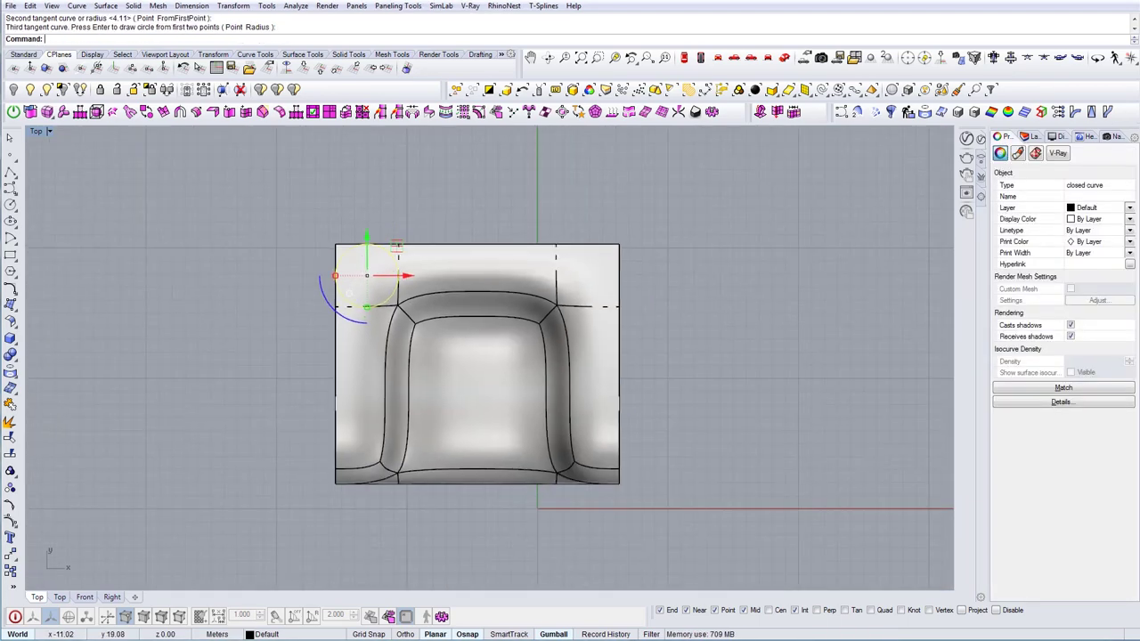
text(mi)
key(Return)
click(476, 244)
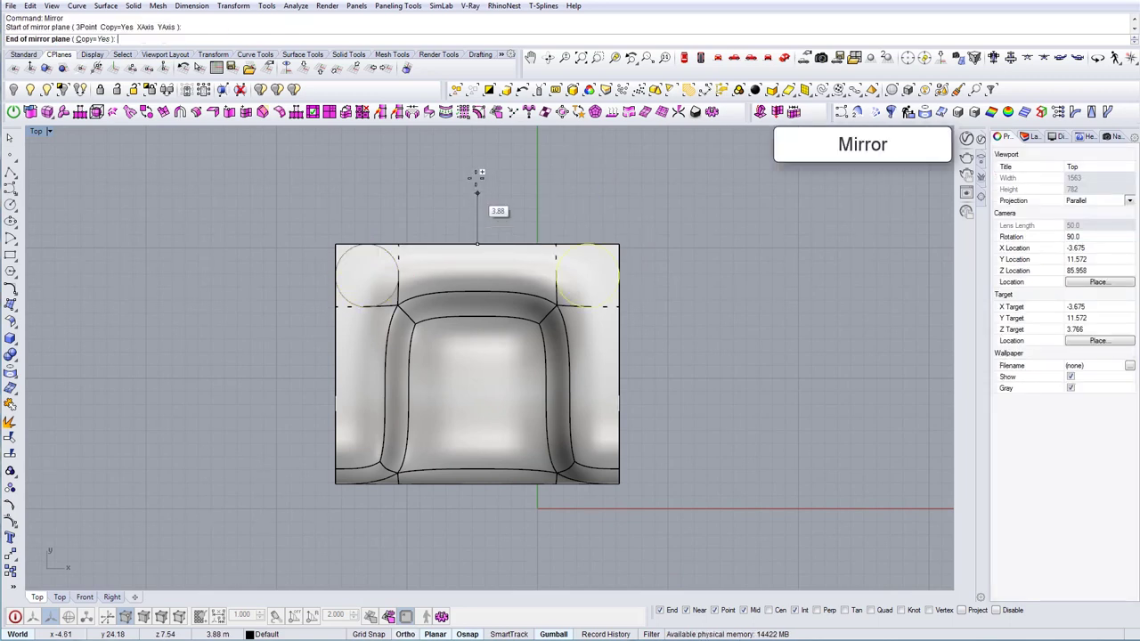
click(540, 221)
Step: Trim the two back corners of the chair polysurface using both circles as cutting objects
scroll(540, 222, up, 2)
text(TR)
key(Return)
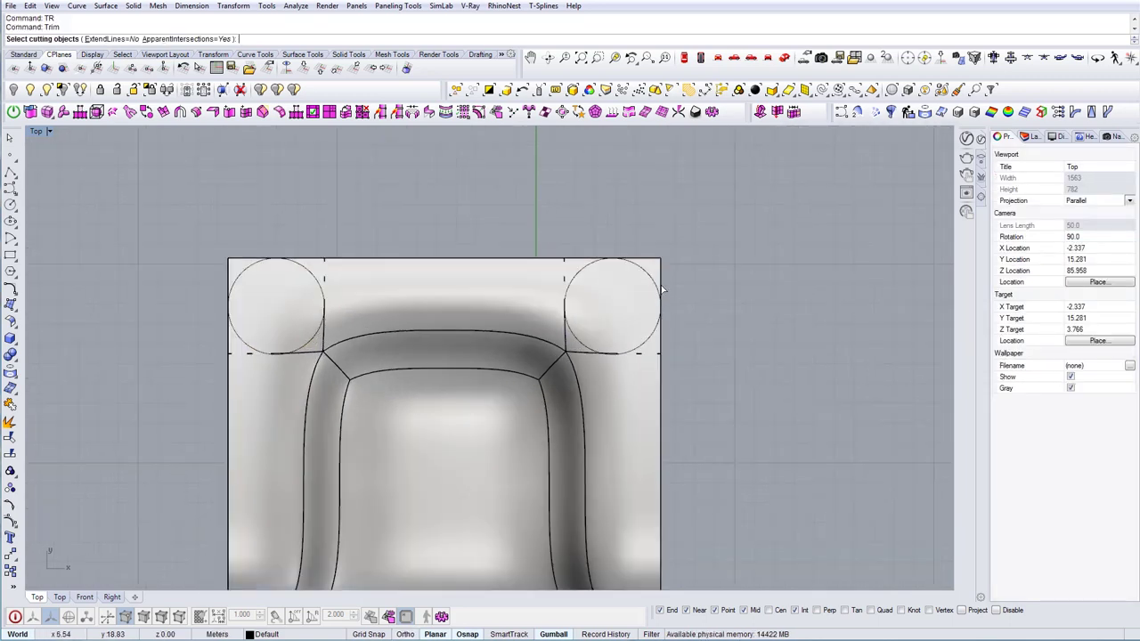
click(655, 287)
click(212, 398)
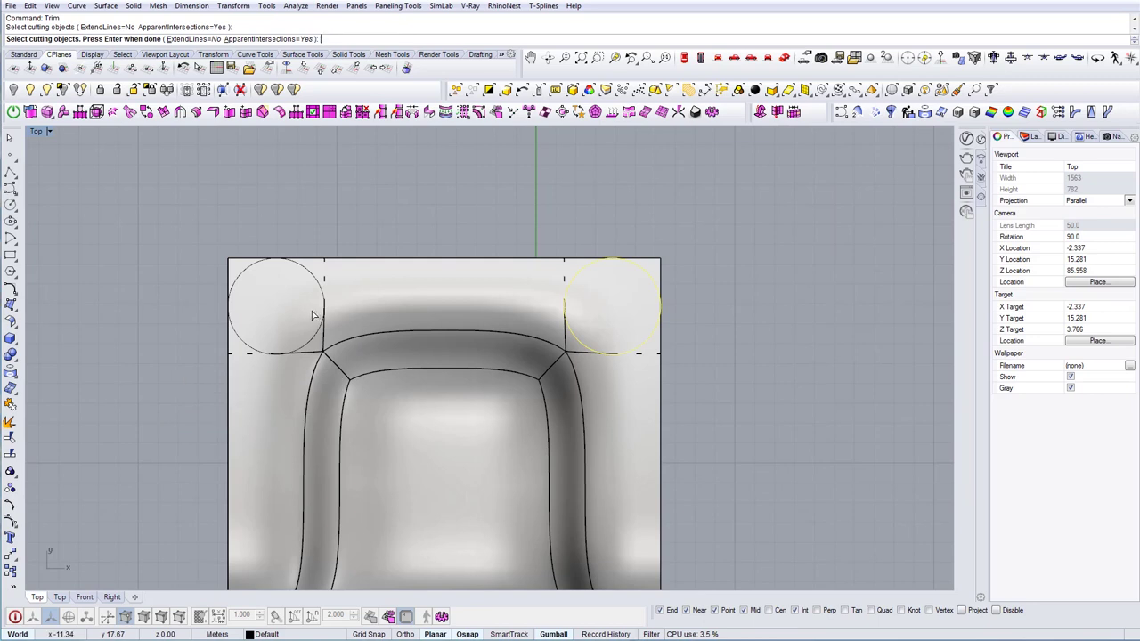
click(658, 263)
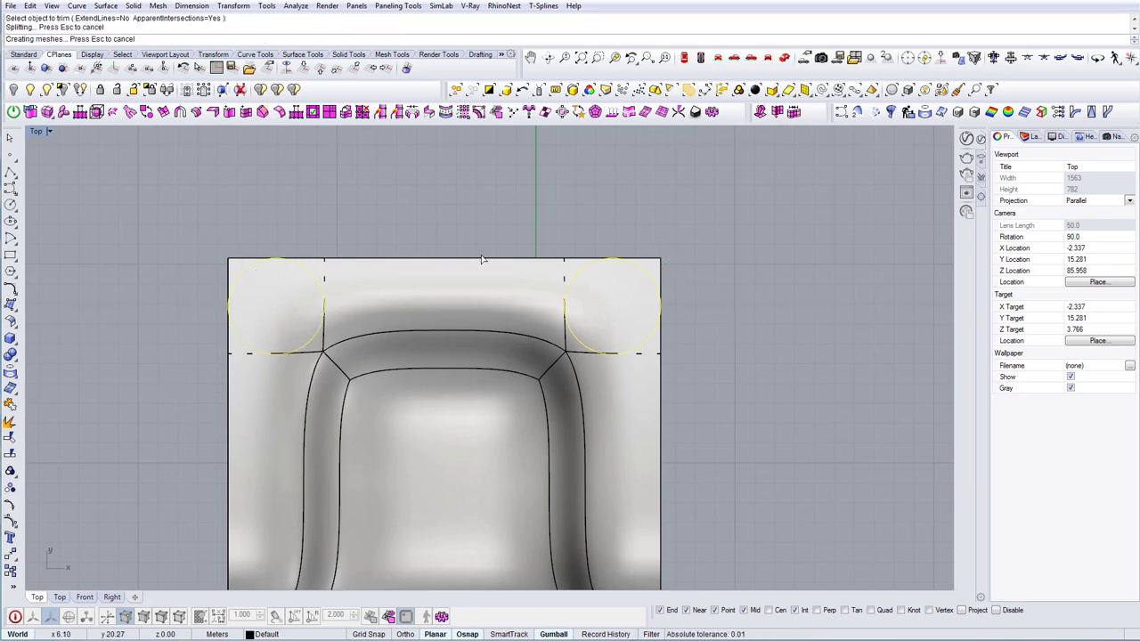
click(236, 263)
key(Return)
Step: Delete both construction circles and return to the Perspective view
drag(176, 209, 346, 367)
key(Delete)
click(603, 350)
key(Delete)
scroll(560, 303, down, 5)
click(785, 58)
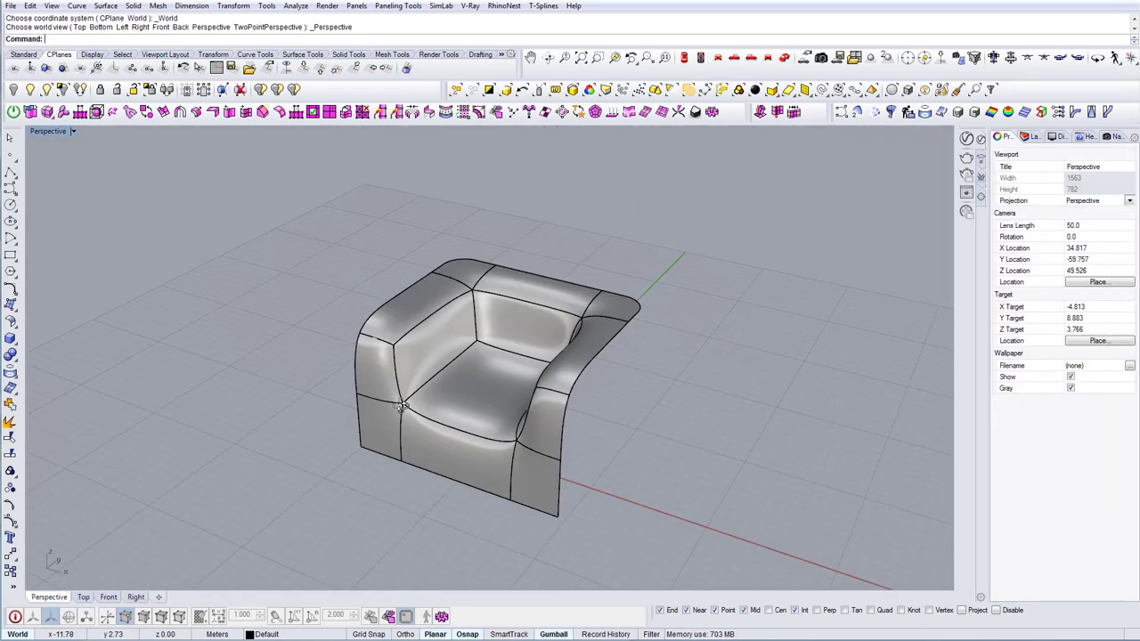
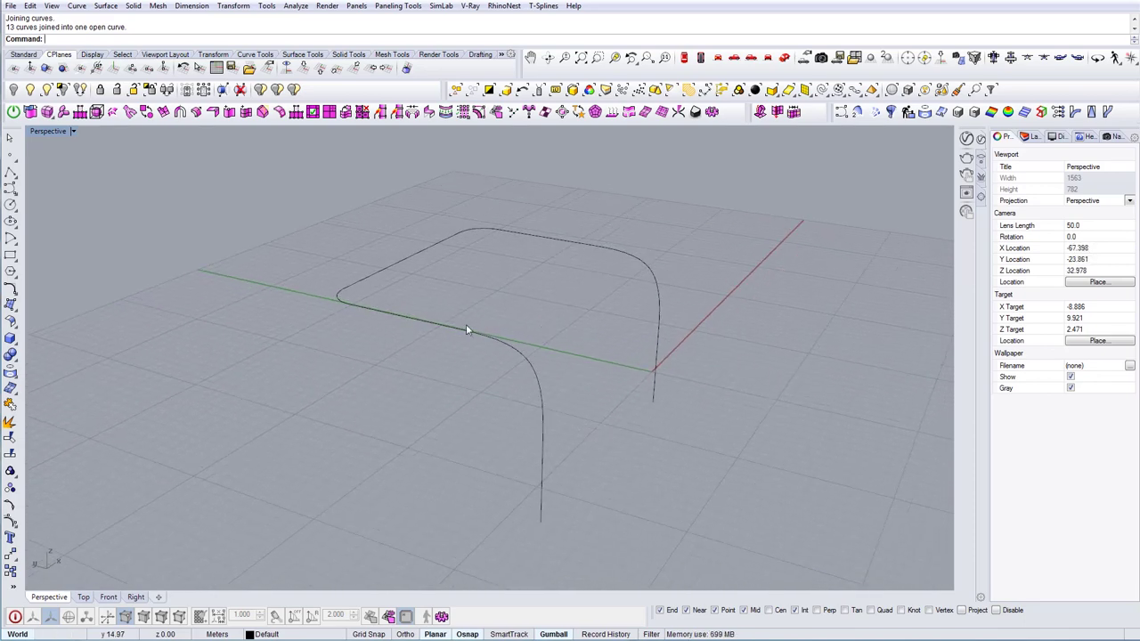
Step: Explode the joined chair outline curve into separate segments
click(463, 330)
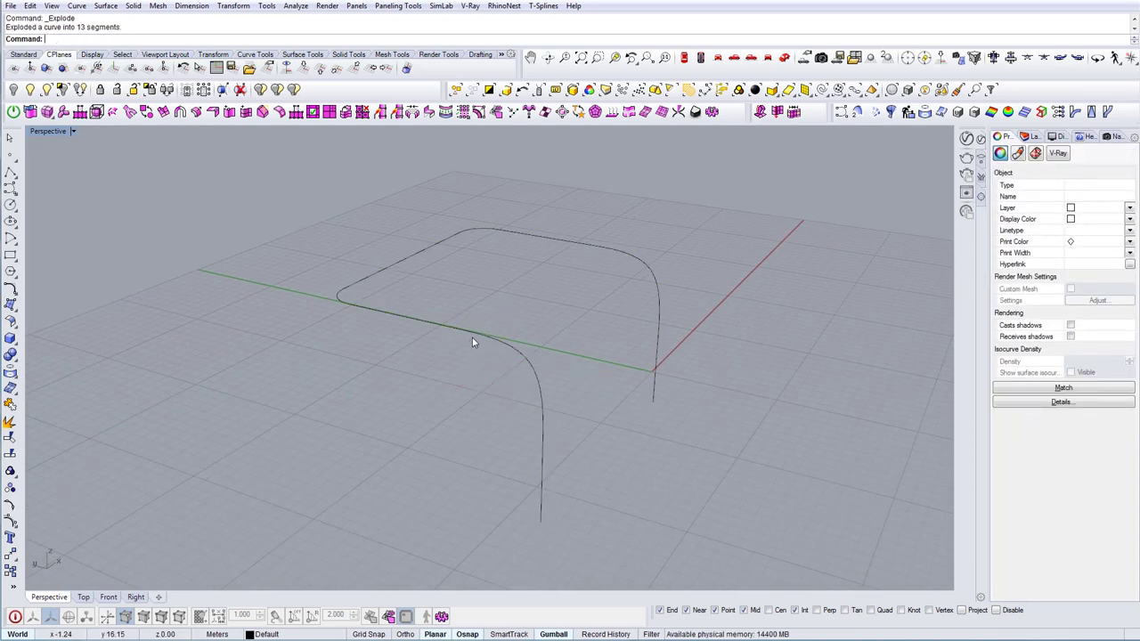
click(472, 337)
right_drag(474, 406, 522, 390)
Step: Select the nine segments of the upper U-shaped frame, leaving the two bent front legs unselected
drag(264, 165, 594, 374)
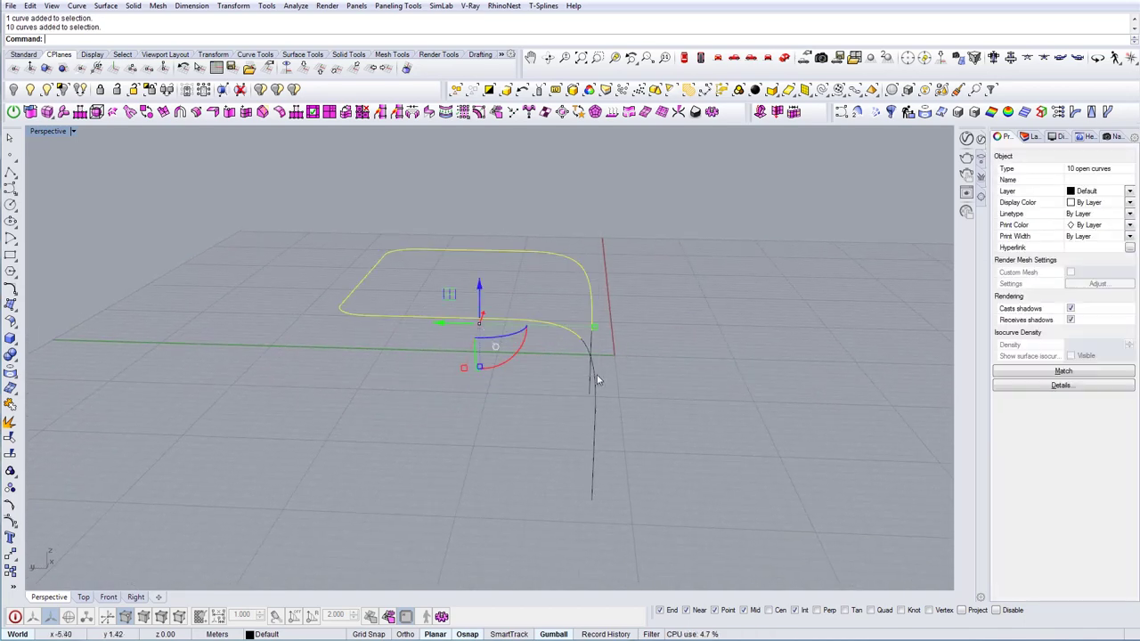
right_drag(597, 377, 561, 377)
click(604, 278)
right_drag(523, 305, 562, 303)
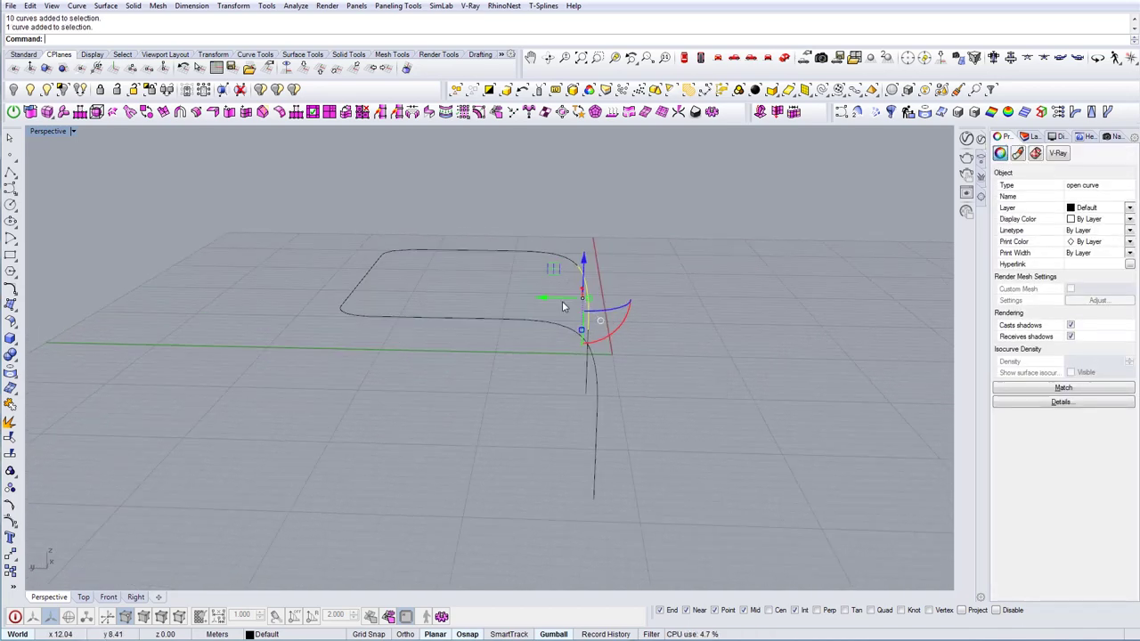
drag(294, 205, 443, 337)
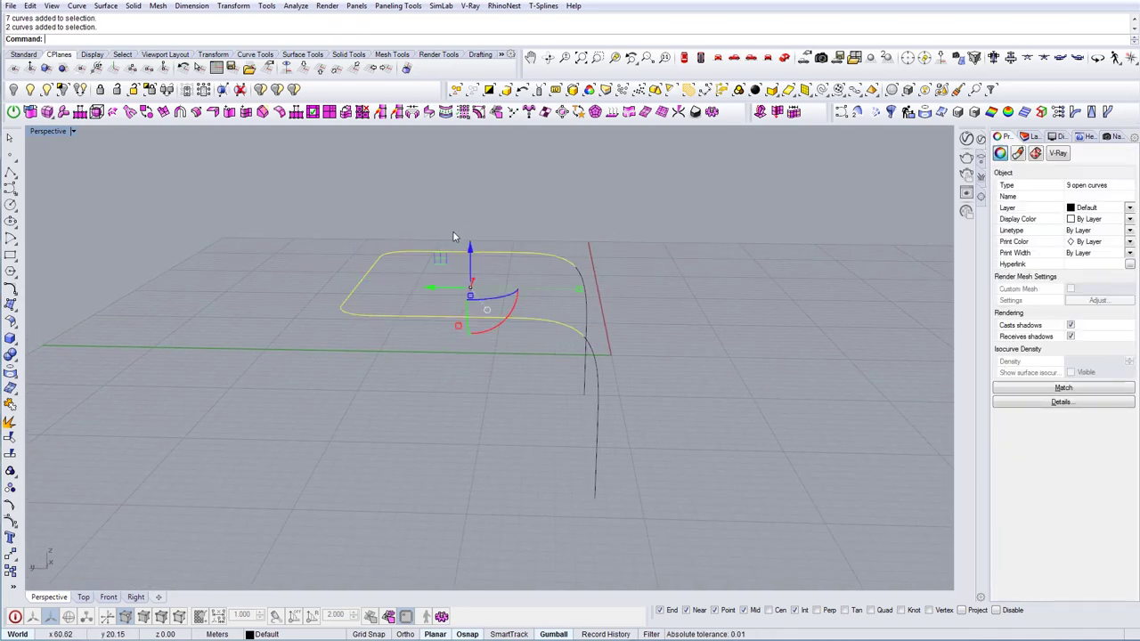
right_drag(452, 237, 534, 430)
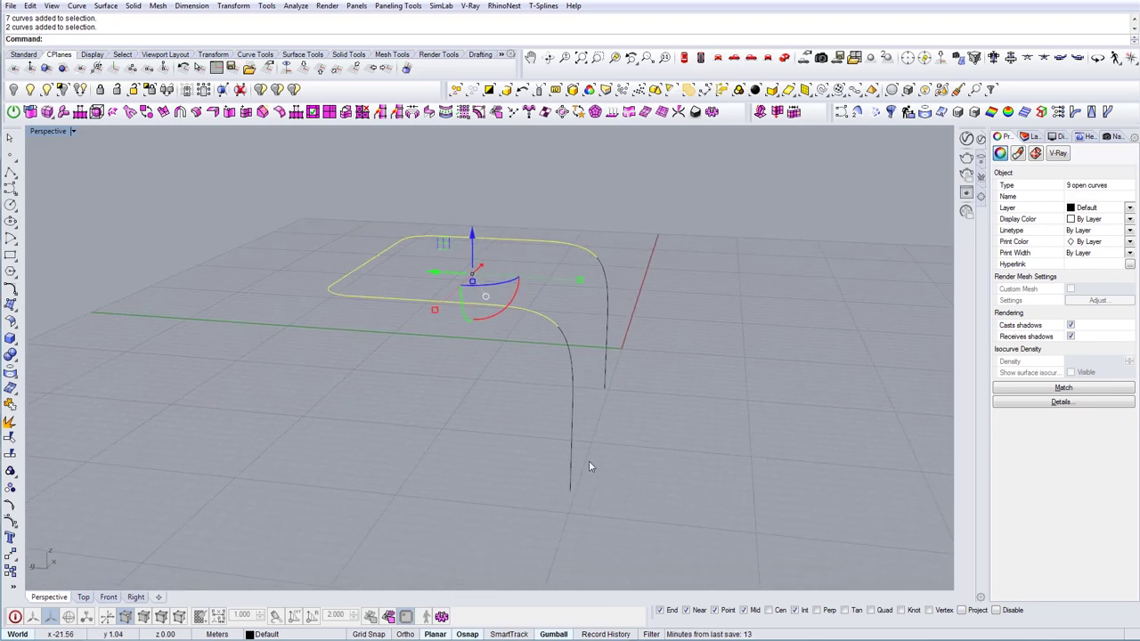
Step: Try to mirror the selected upper segments about a plane starting on the near front leg curve
click(573, 412)
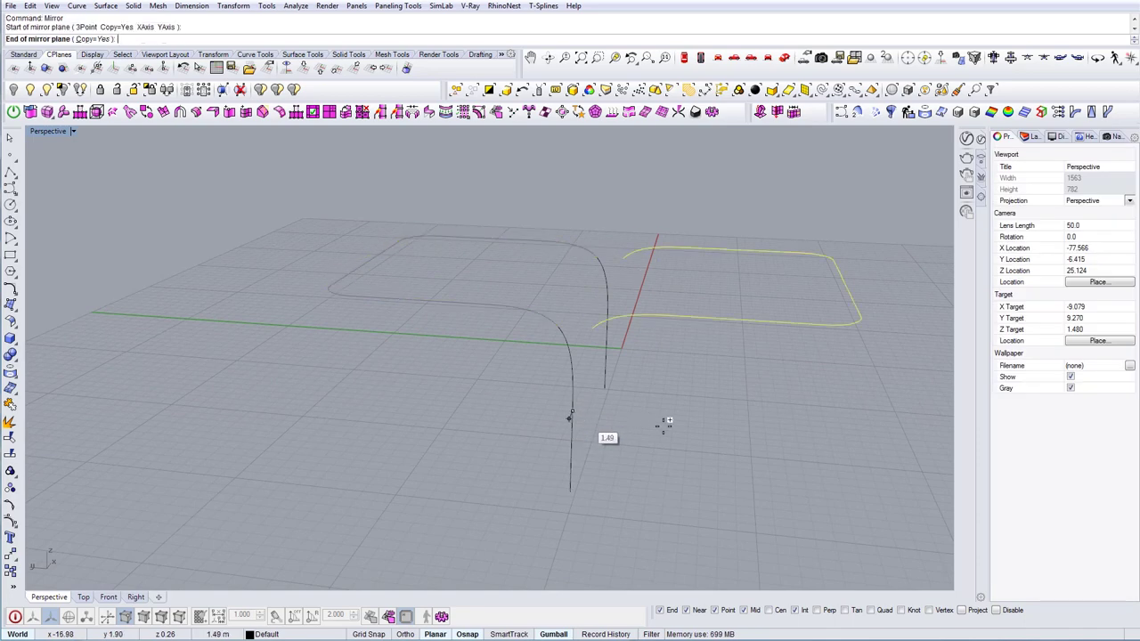
click(712, 419)
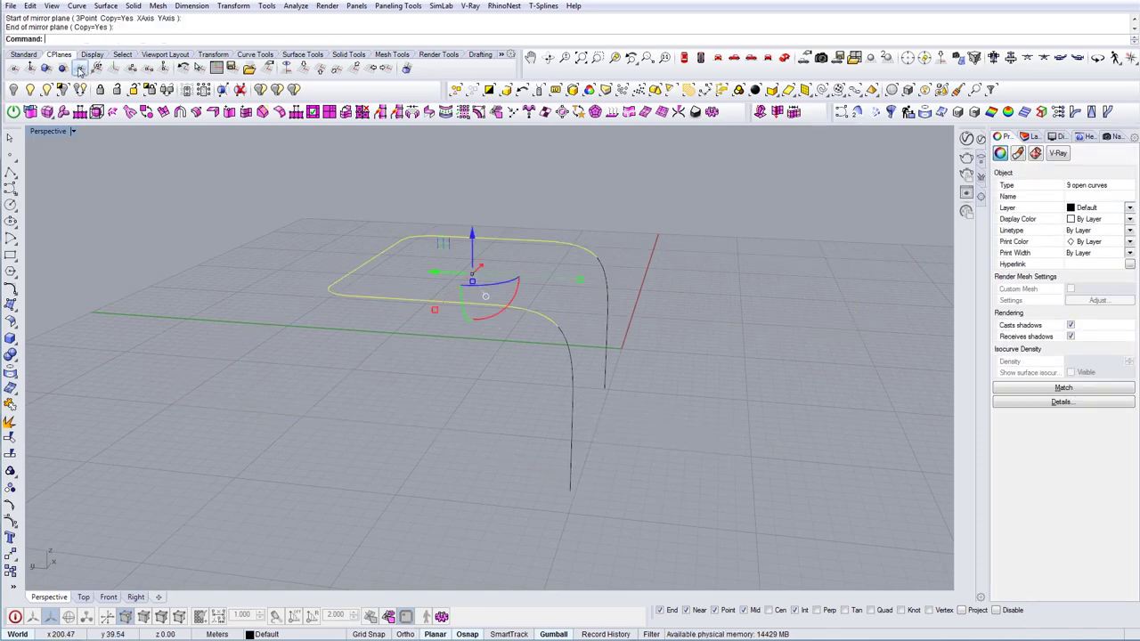
Step: Duplicate the selected U-shaped segments straight down below the upper frame
right_drag(568, 367, 506, 272)
alt+drag(473, 241, 473, 344)
right_drag(495, 427, 460, 472)
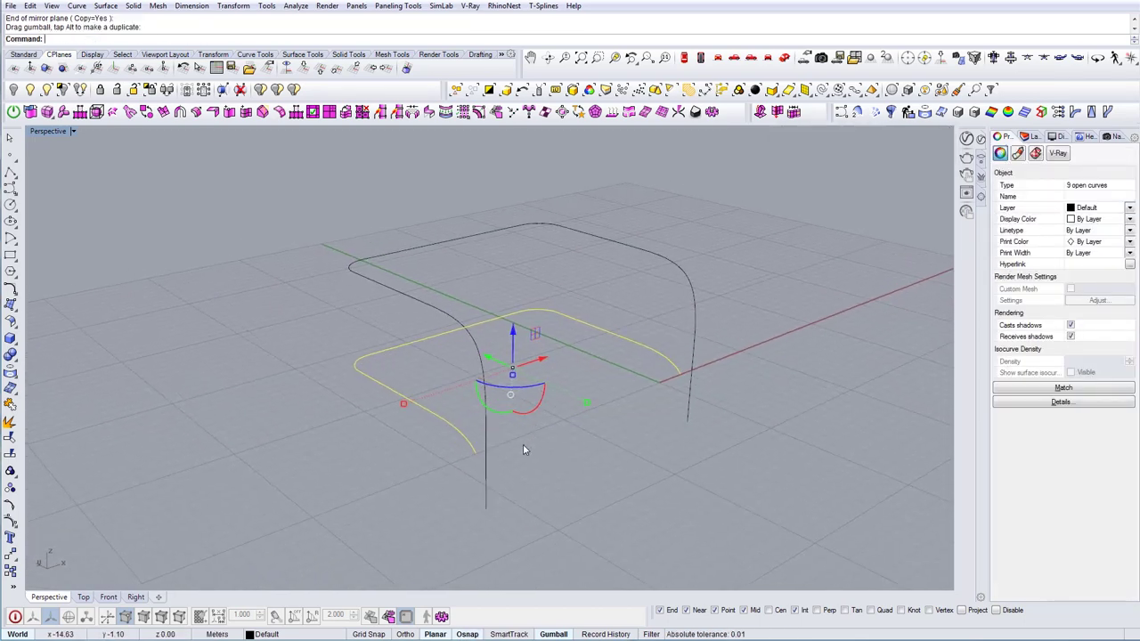
right_drag(523, 444, 570, 440)
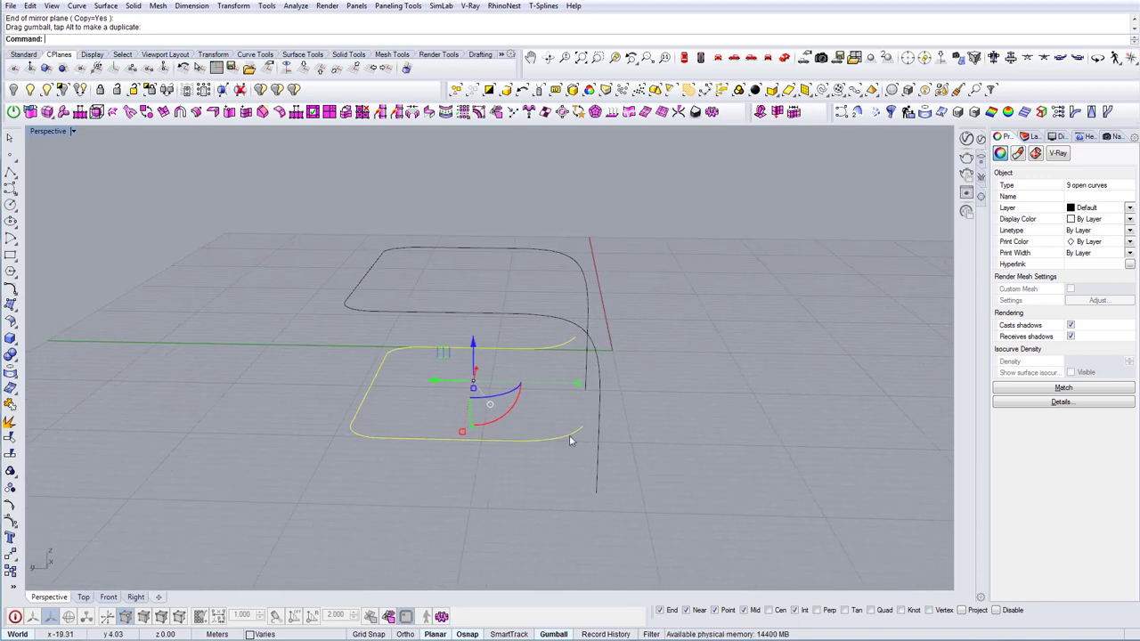
key(Return)
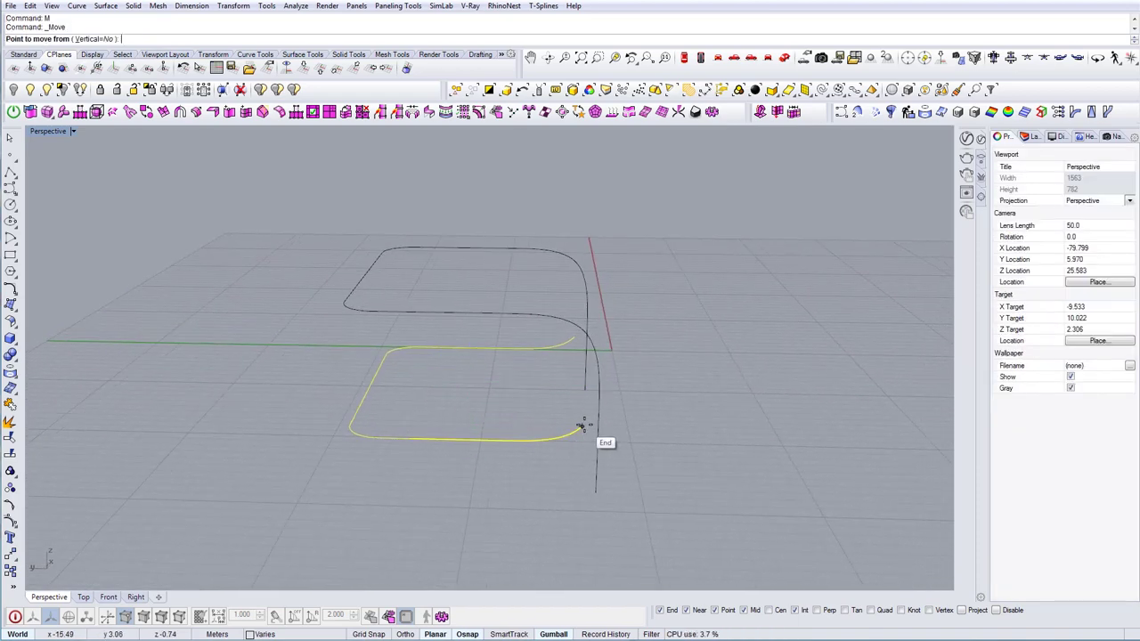
key(Escape)
right_drag(600, 500, 584, 425)
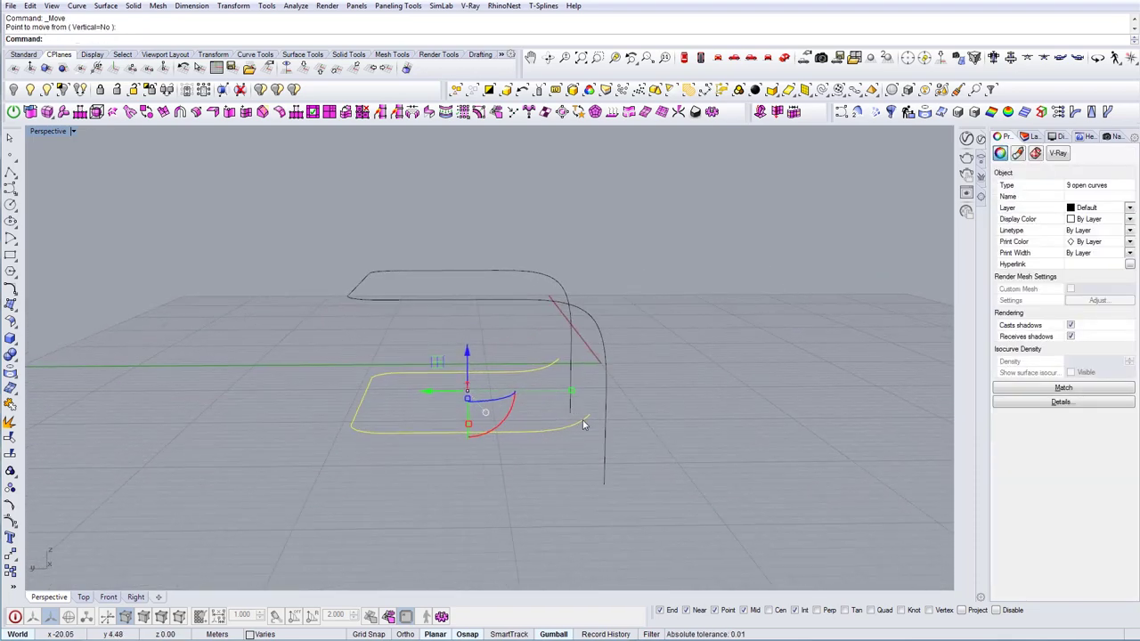
click(589, 415)
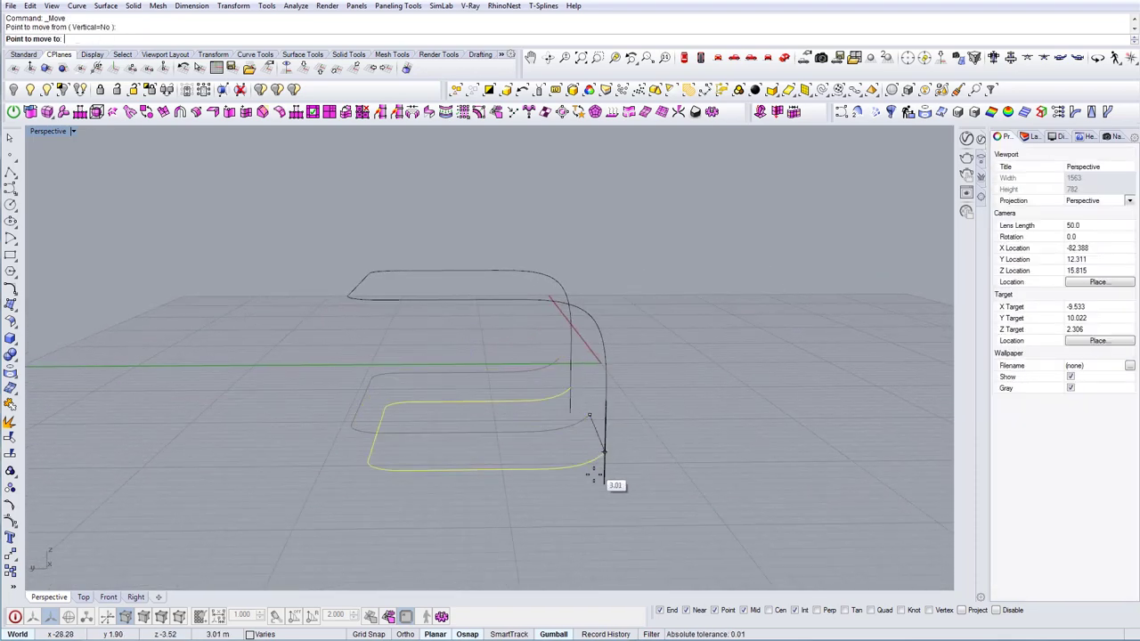
key(Escape)
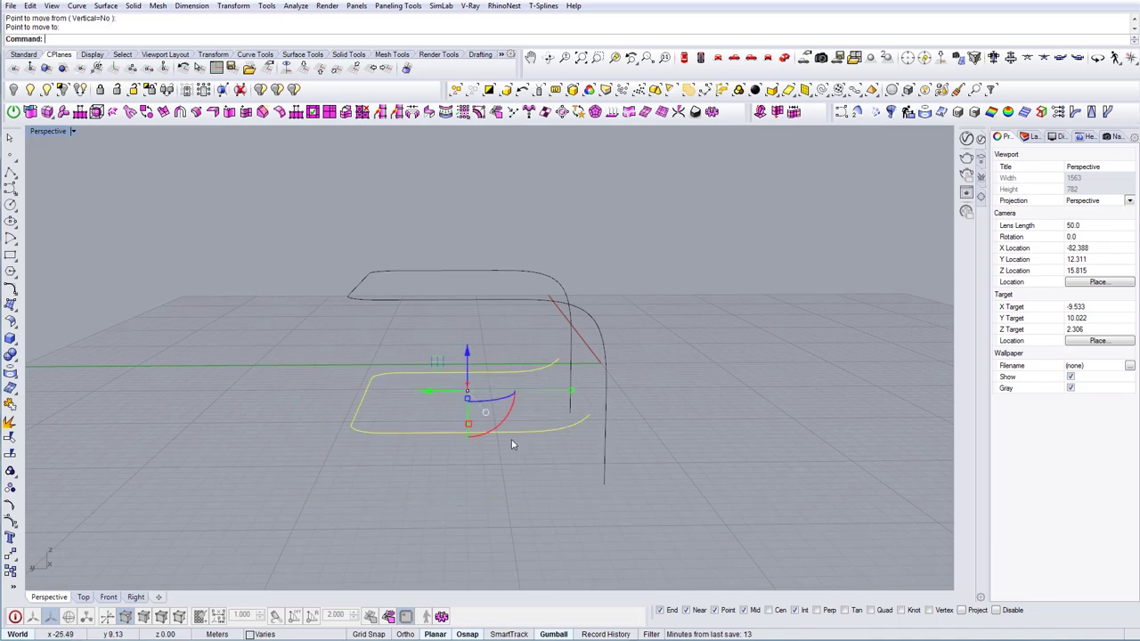
right_drag(511, 445, 578, 420)
key(Escape)
Step: Select the two upper front leg bends and duplicate them straight down below the open leg ends
click(612, 332)
mouse_move(647, 392)
right_down()
mouse_move(635, 395)
mouse_move(637, 384)
right_up()
shift+click(547, 329)
right_drag(547, 329, 571, 407)
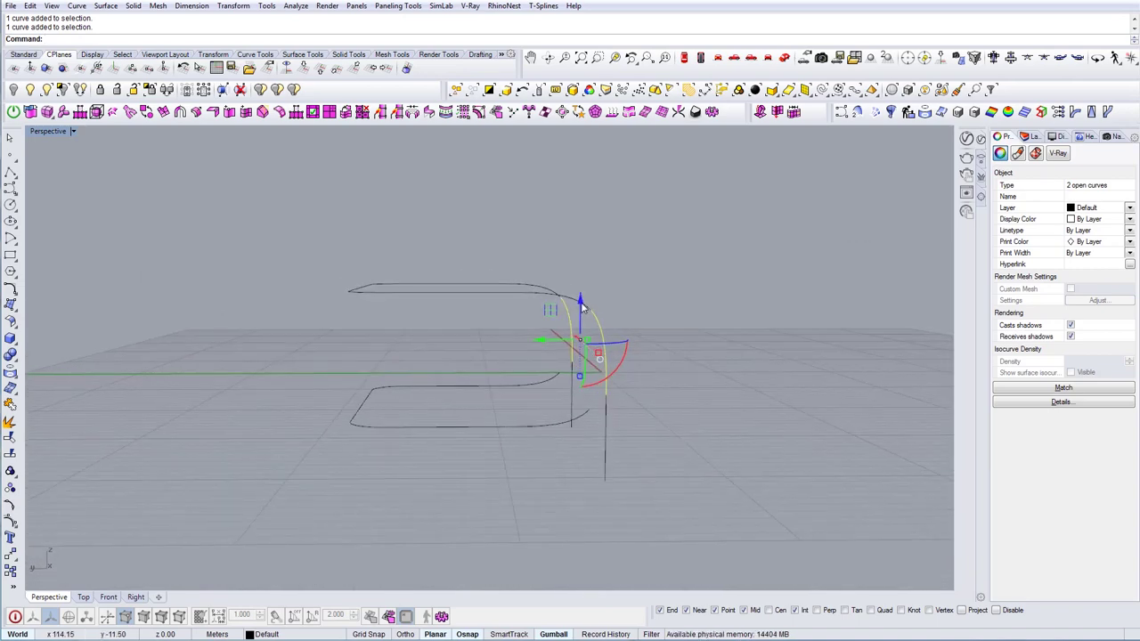
drag(582, 306, 577, 450)
alt+drag(568, 507, 567, 507)
shift+right_drag(567, 483, 454, 436)
right_drag(617, 492, 592, 491)
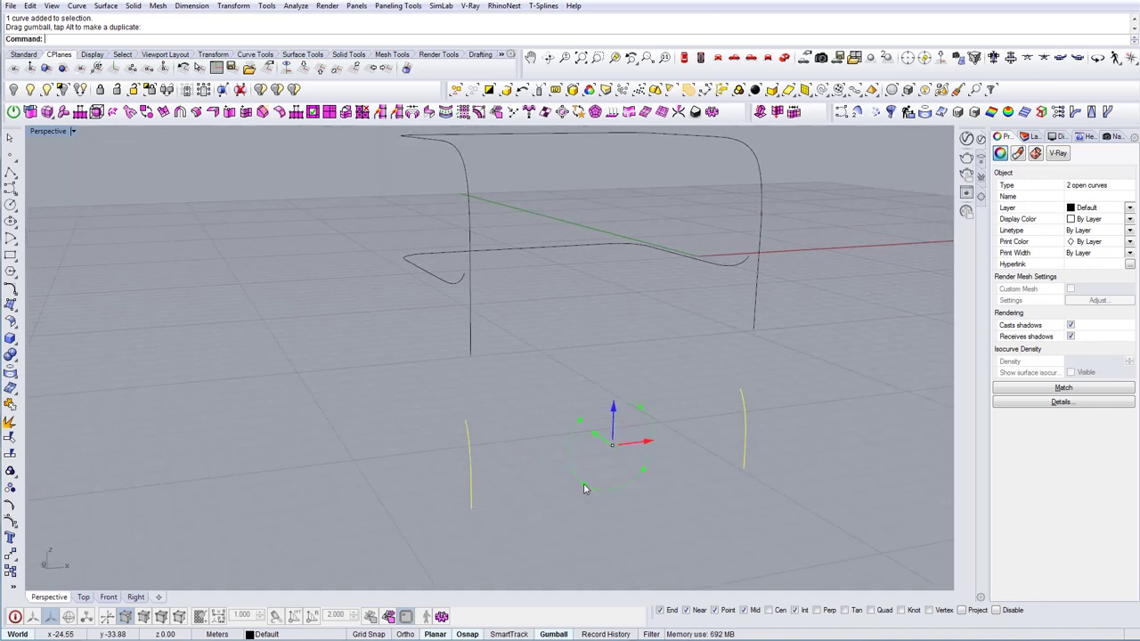
Step: Rotate the duplicated bends upside down about the green axis and move them so their upper ends meet the lower ends of the front legs
click(582, 487)
text(18)
key(Return)
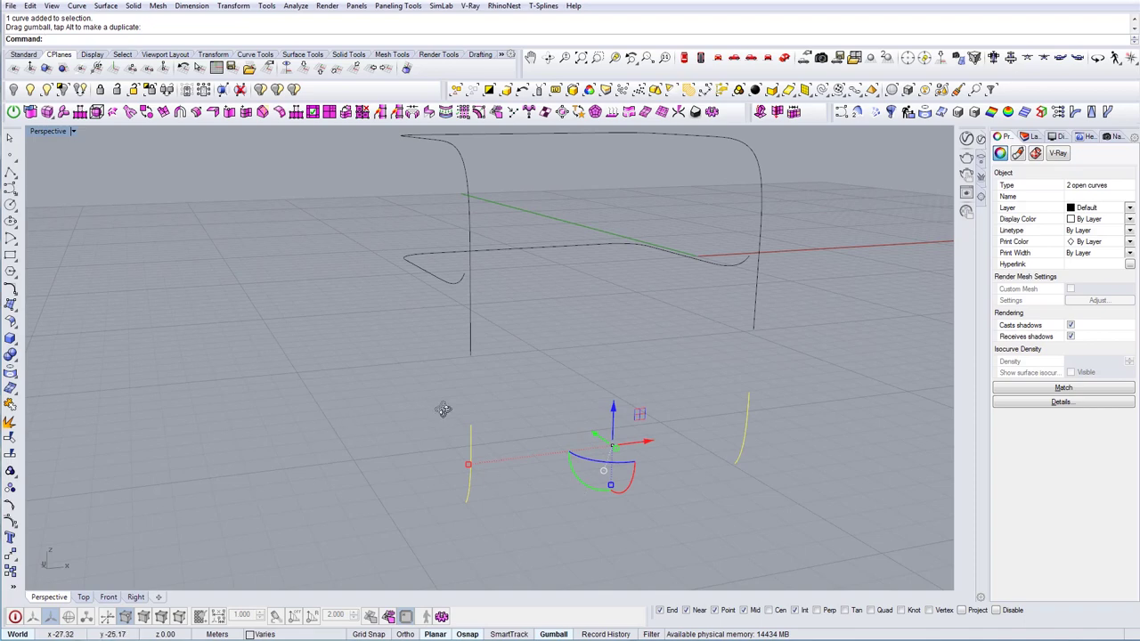
right_drag(444, 410, 647, 405)
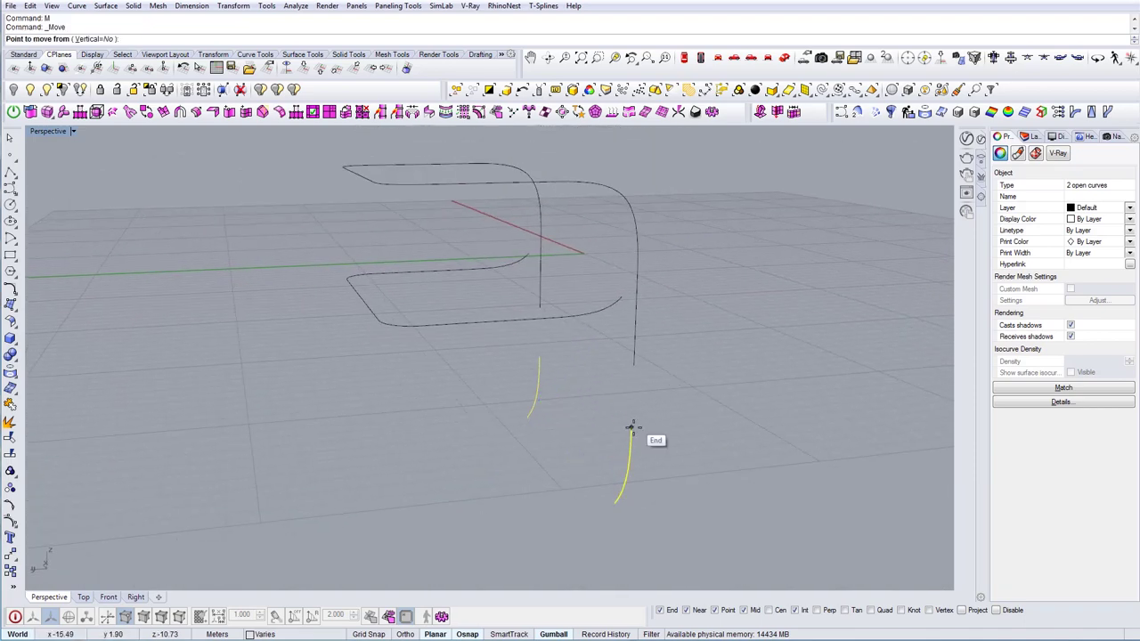
click(631, 428)
click(634, 365)
Step: Select the nine segments of the lower U-shaped frame and move them from their front end onto the end of the lower leg bends
right_drag(509, 402, 314, 251)
drag(312, 252, 643, 319)
right_drag(590, 325, 616, 341)
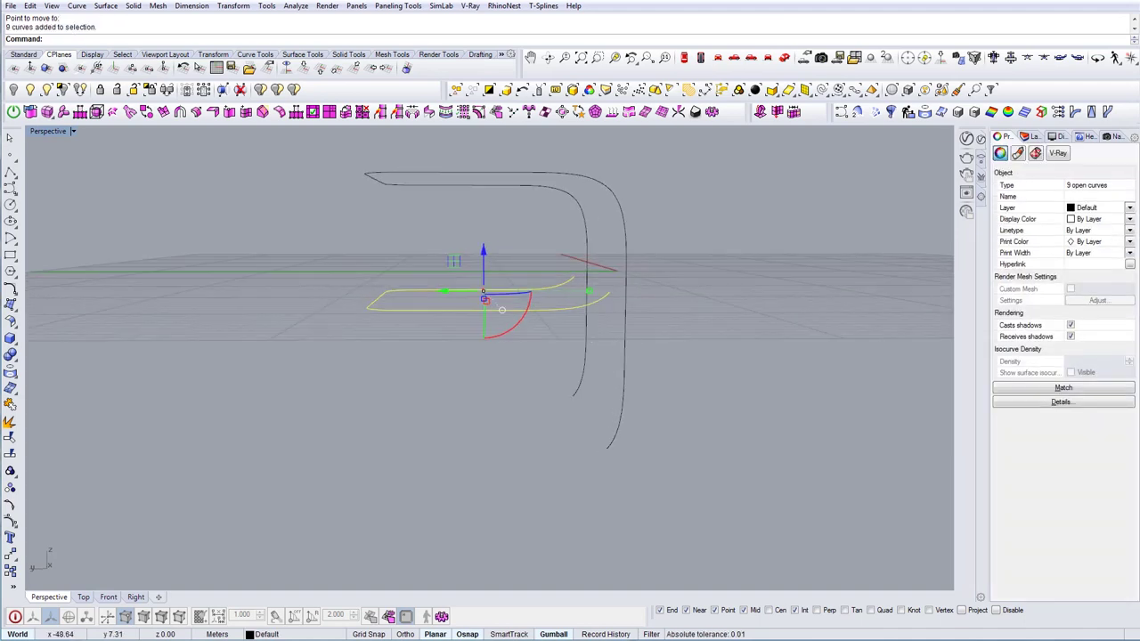
click(612, 294)
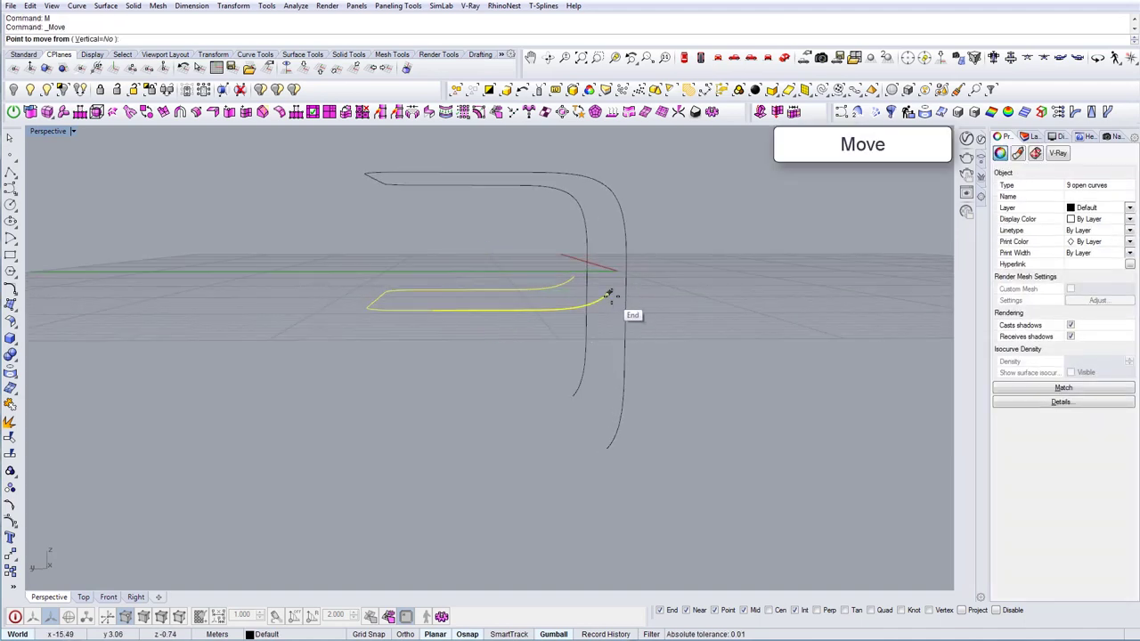
click(608, 448)
scroll(597, 446, down, 3)
right_drag(597, 445, 555, 433)
Step: In the left view, draw two horizontal cutting lines outward from the front leg, one at each end of its straight middle part
click(750, 58)
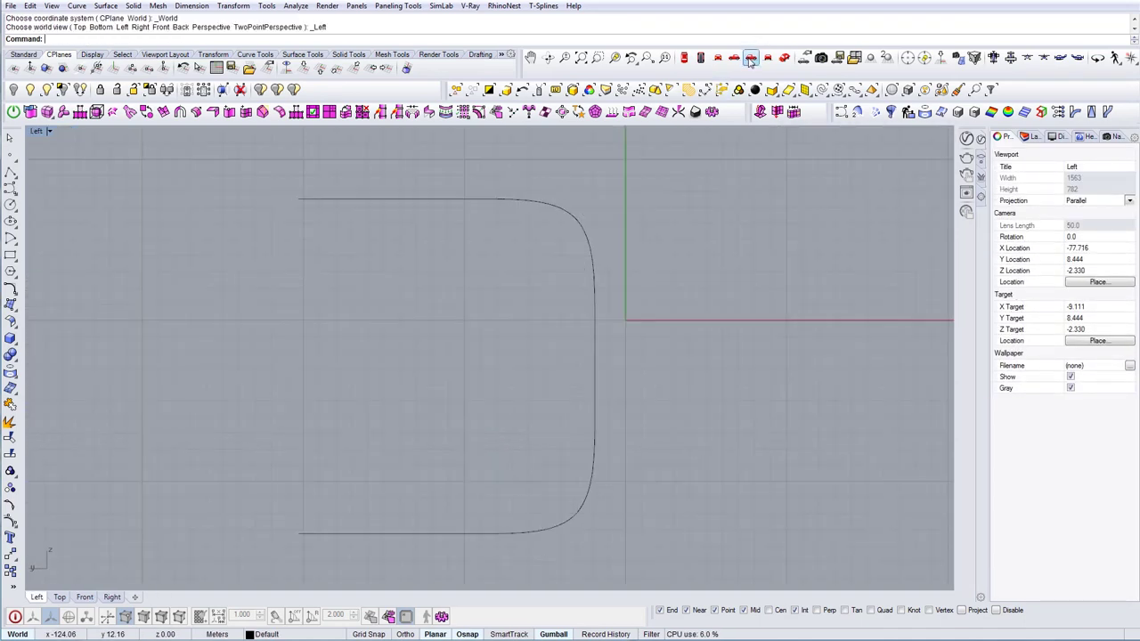
right_drag(546, 384, 544, 381)
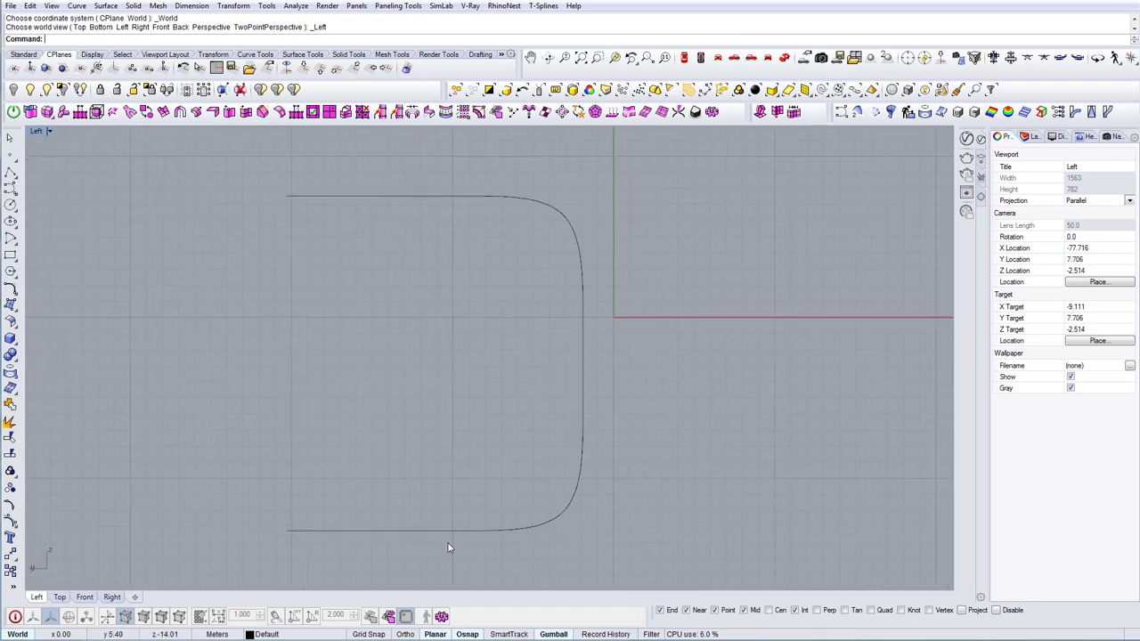
drag(182, 442, 225, 449)
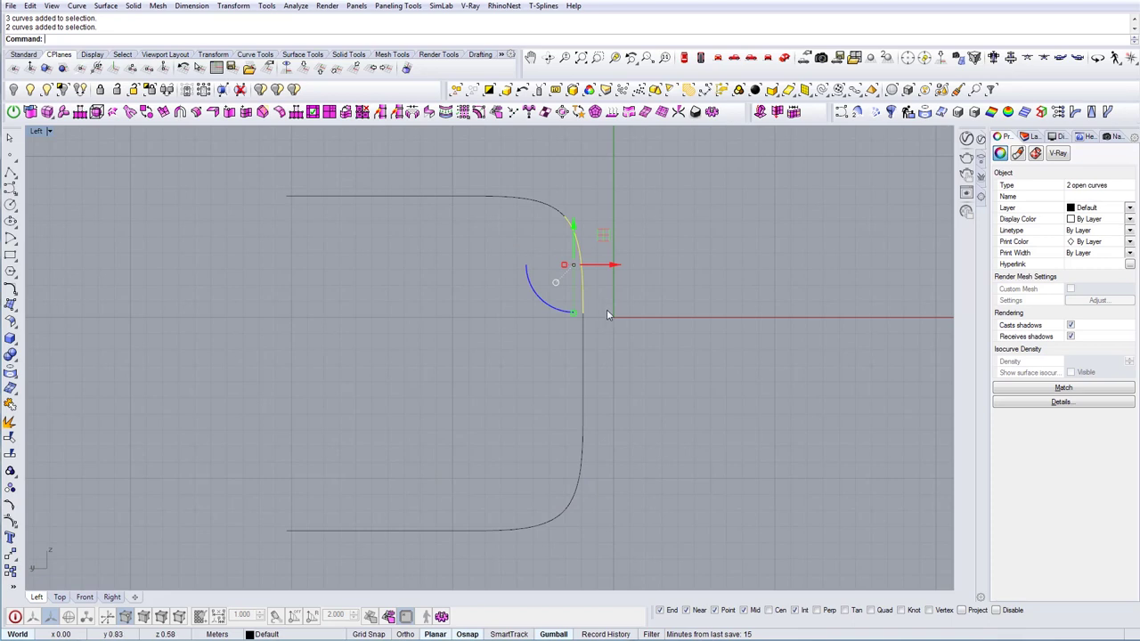
click(583, 312)
click(670, 313)
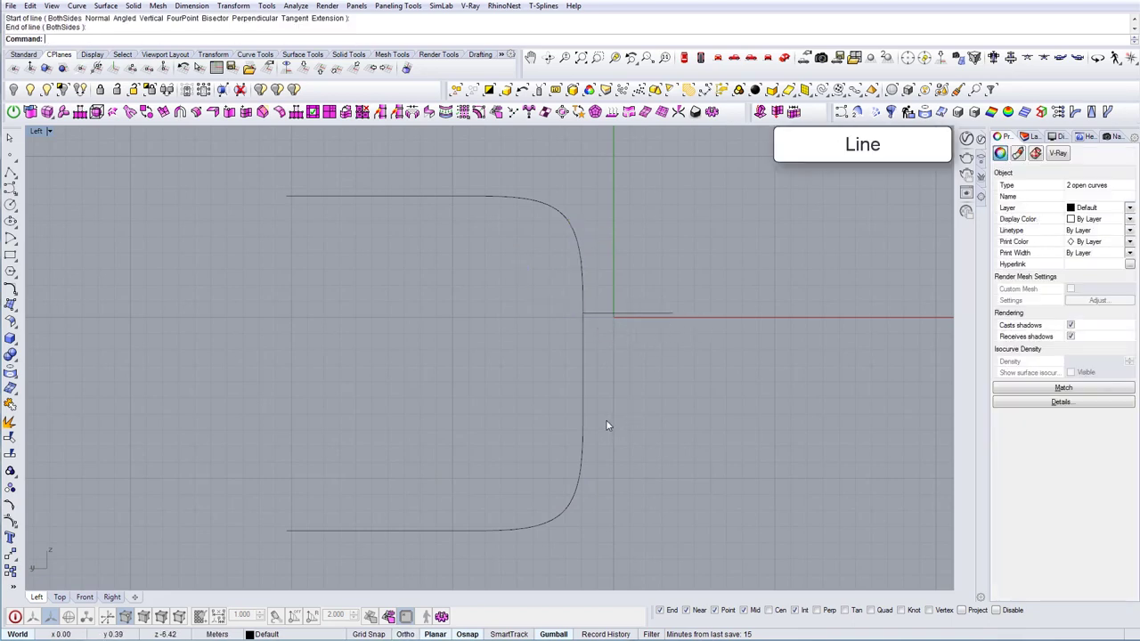
drag(606, 420, 484, 372)
key(Escape)
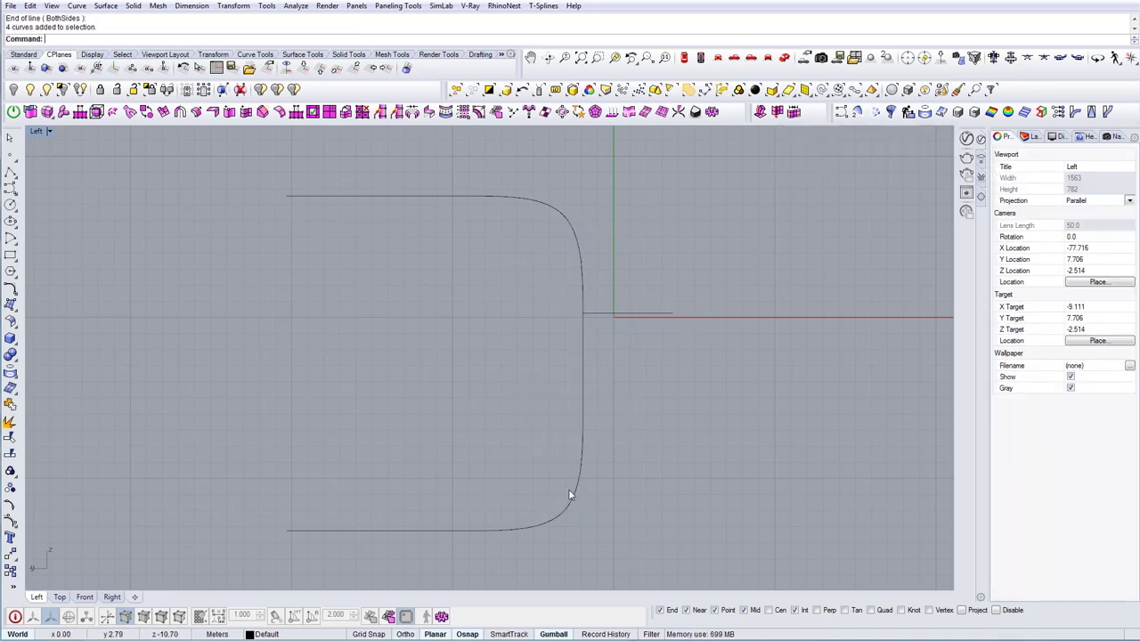
click(580, 488)
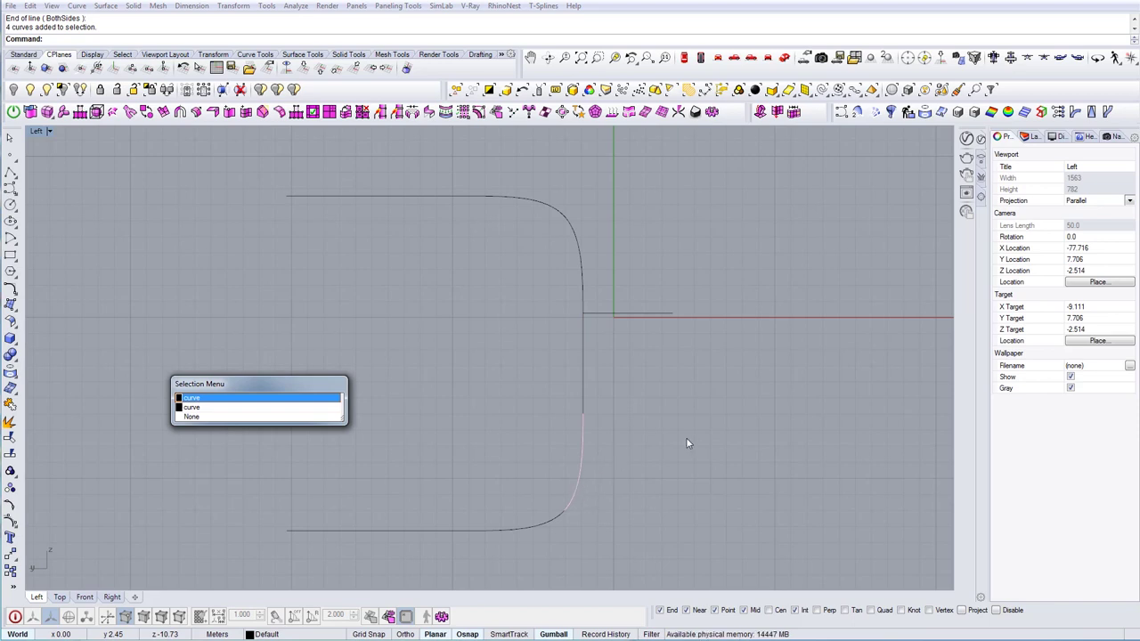
text(l)
key(Return)
click(582, 414)
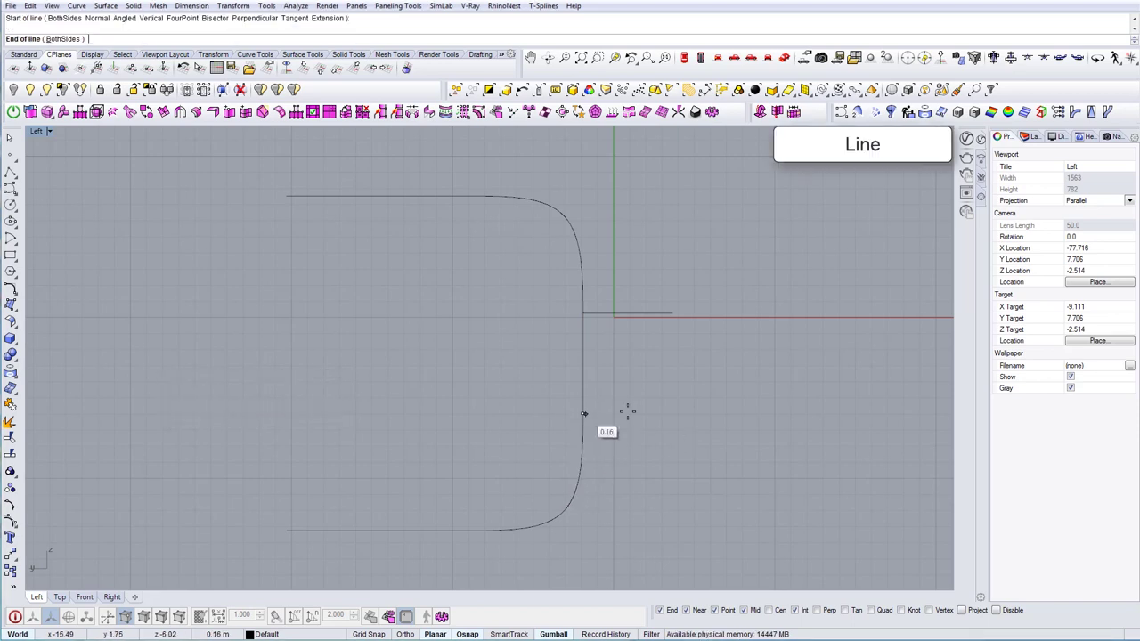
click(658, 409)
Step: Trim away the straight front leg section between the two horizontal lines, using both lines as cutting objects
scroll(635, 415, down, 4)
right_drag(610, 375, 602, 377)
scroll(601, 376, up, 4)
text(tr)
key(Return)
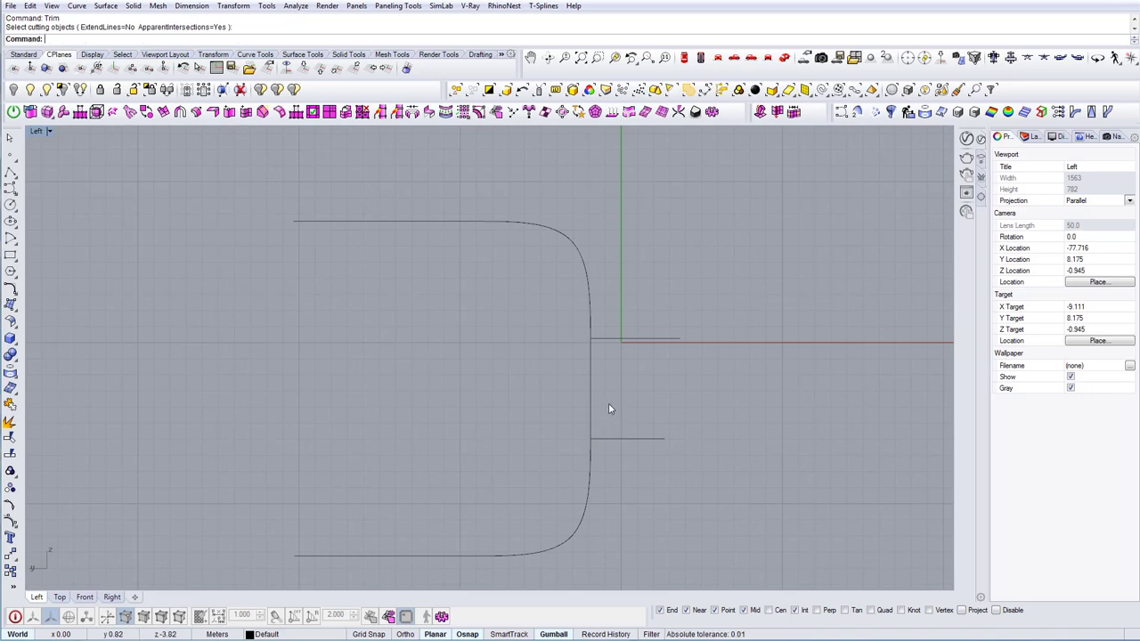
text(tr)
drag(610, 349, 611, 333)
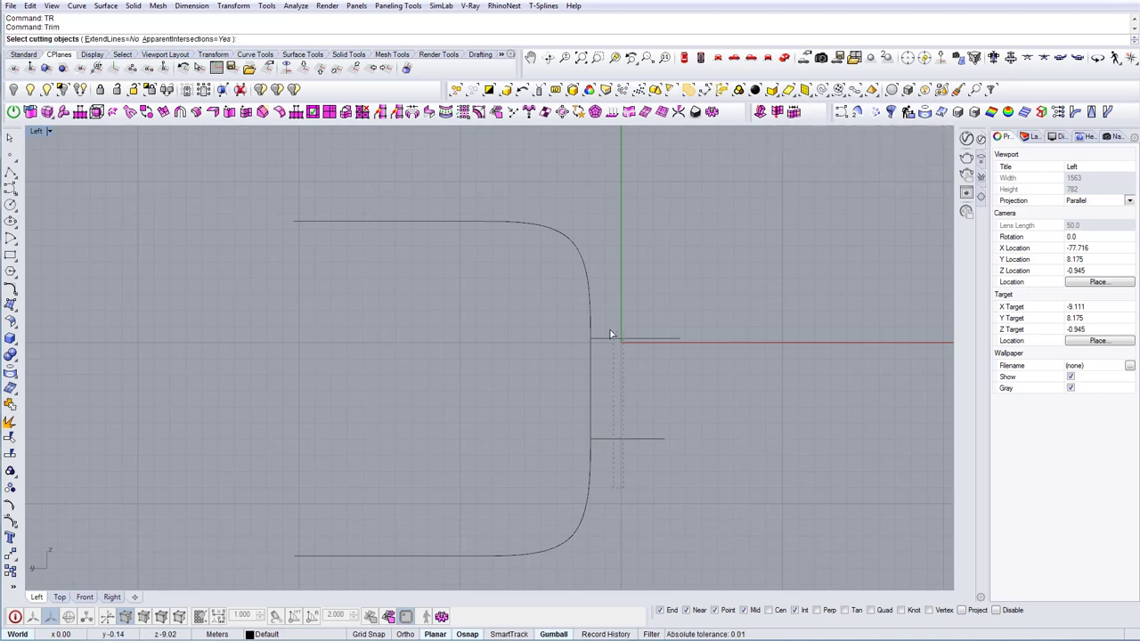
key(Return)
click(590, 391)
key(Return)
scroll(479, 469, down, 2)
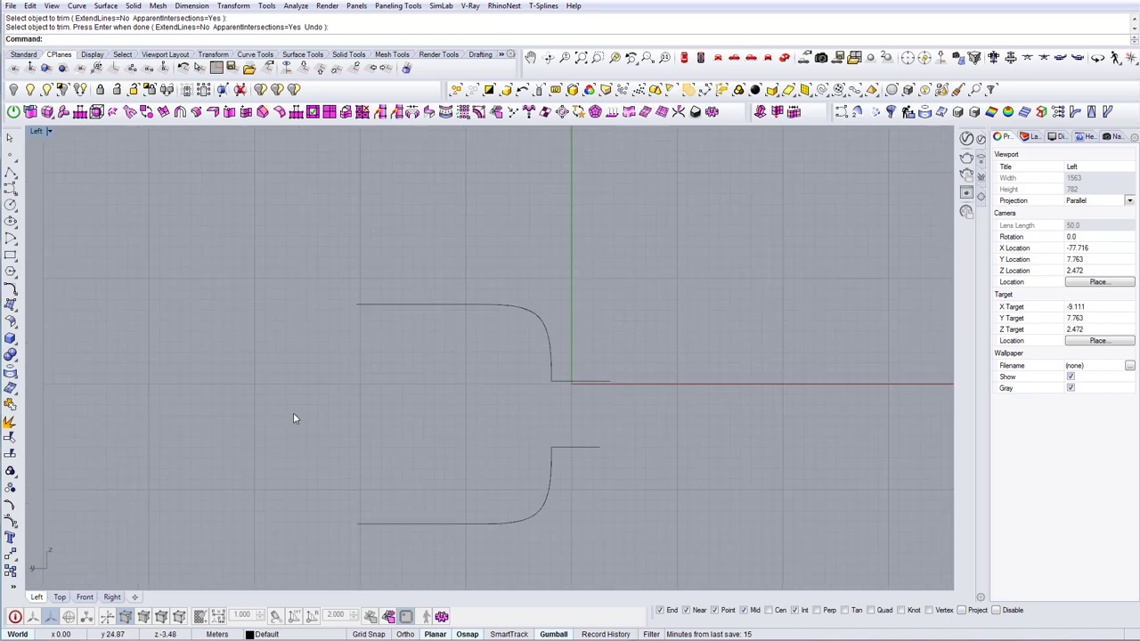
Step: Select the whole lower frame half and move it straight up to narrow the gap to the upper frame
drag(573, 547, 573, 547)
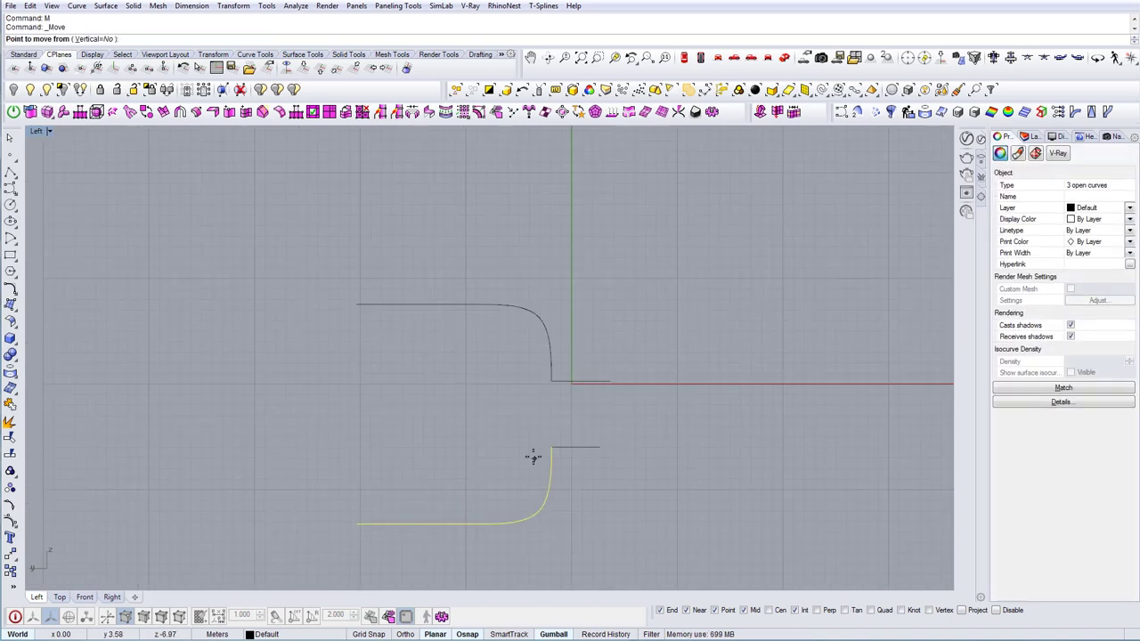
scroll(534, 457, up, 2)
key(Escape)
scroll(499, 456, down, 2)
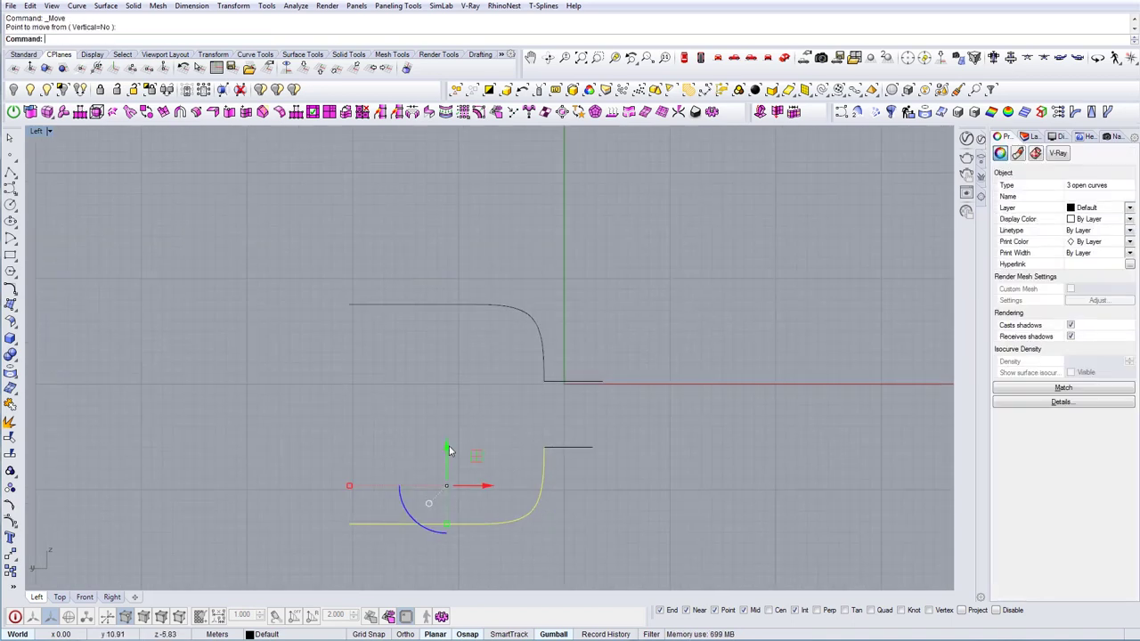
drag(449, 452, 444, 416)
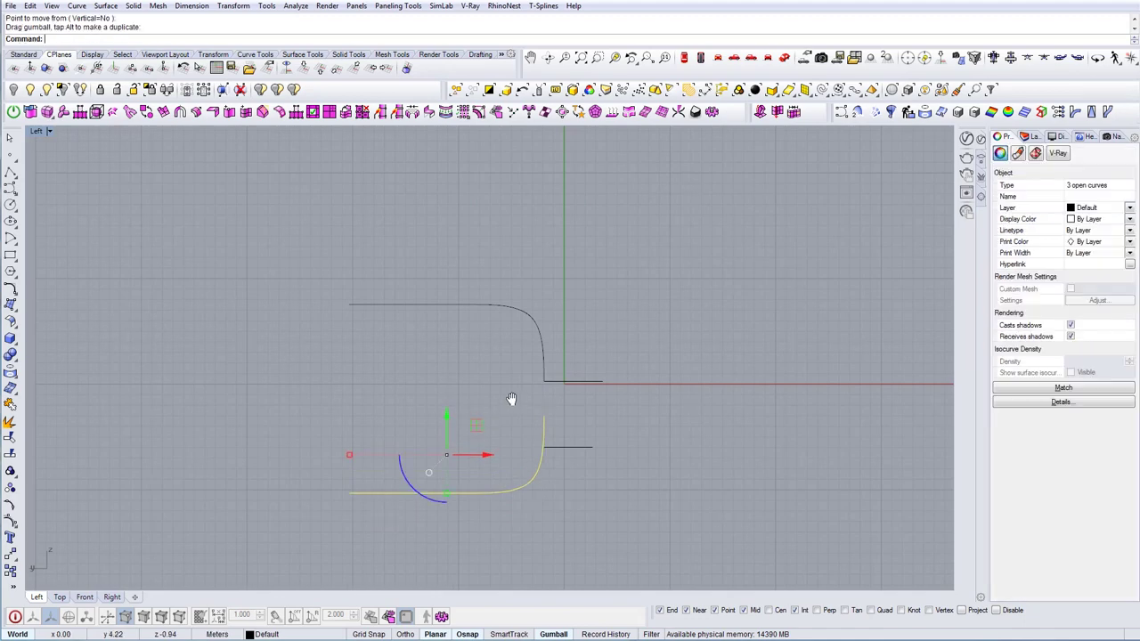
right_drag(514, 401, 495, 418)
Step: Delete the two horizontal cutting lines and return to the perspective view with the world Top construction plane
drag(626, 504, 553, 380)
key(Delete)
click(784, 58)
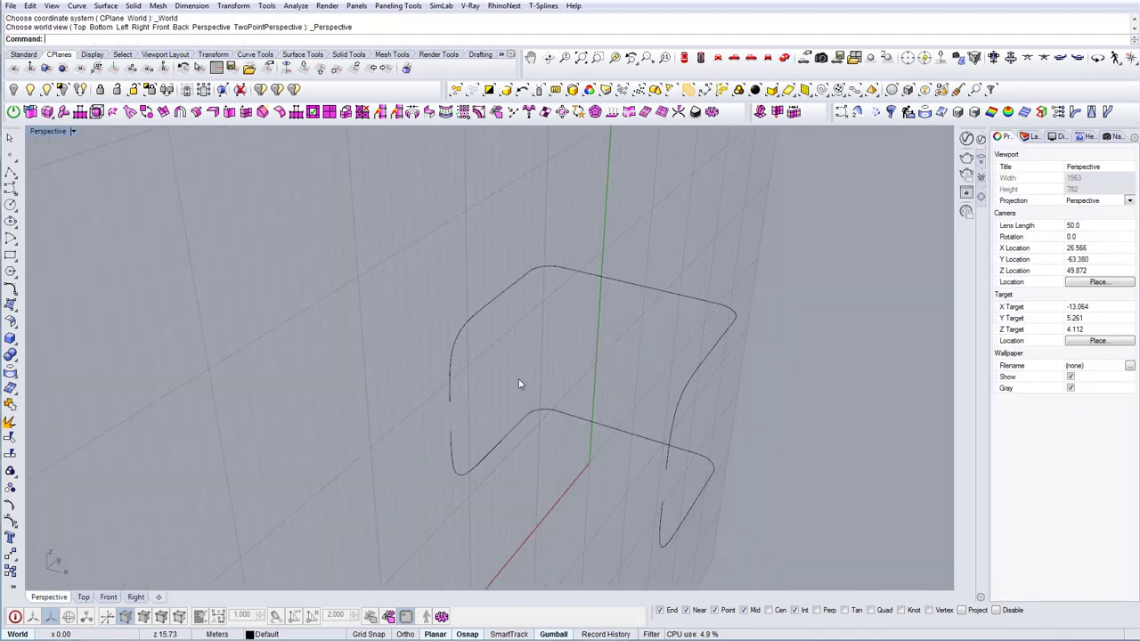
click(305, 69)
right_drag(532, 436, 657, 392)
Step: Show only the hidden seat polysurface together with the frame curves, leaving the upholstery balls hidden, and select it
click(47, 90)
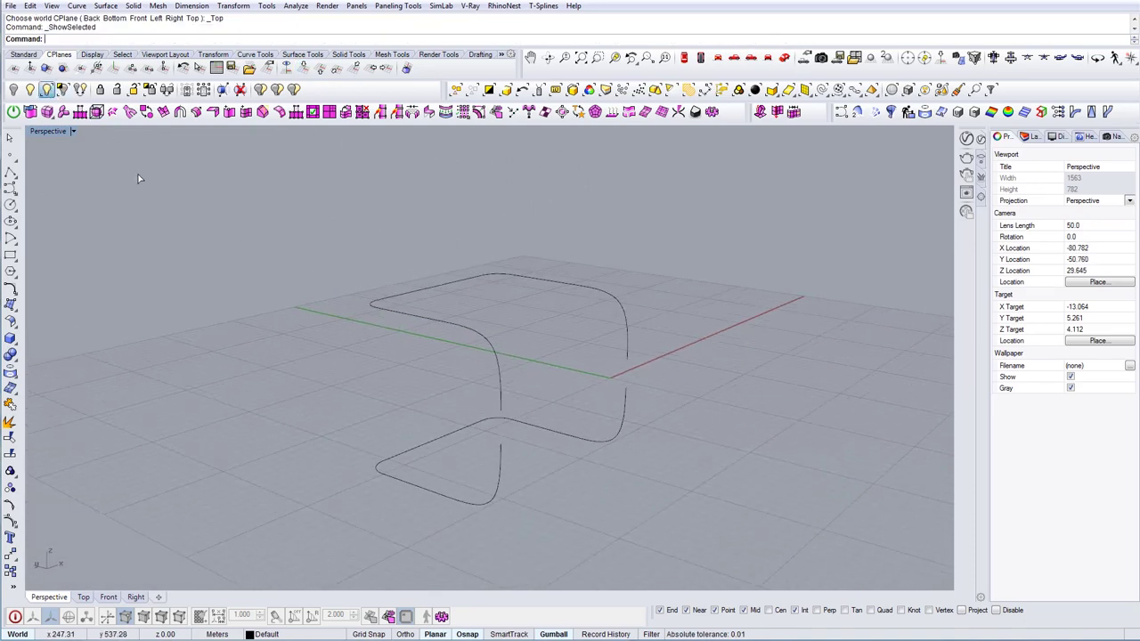
scroll(507, 472, up, 5)
click(508, 473)
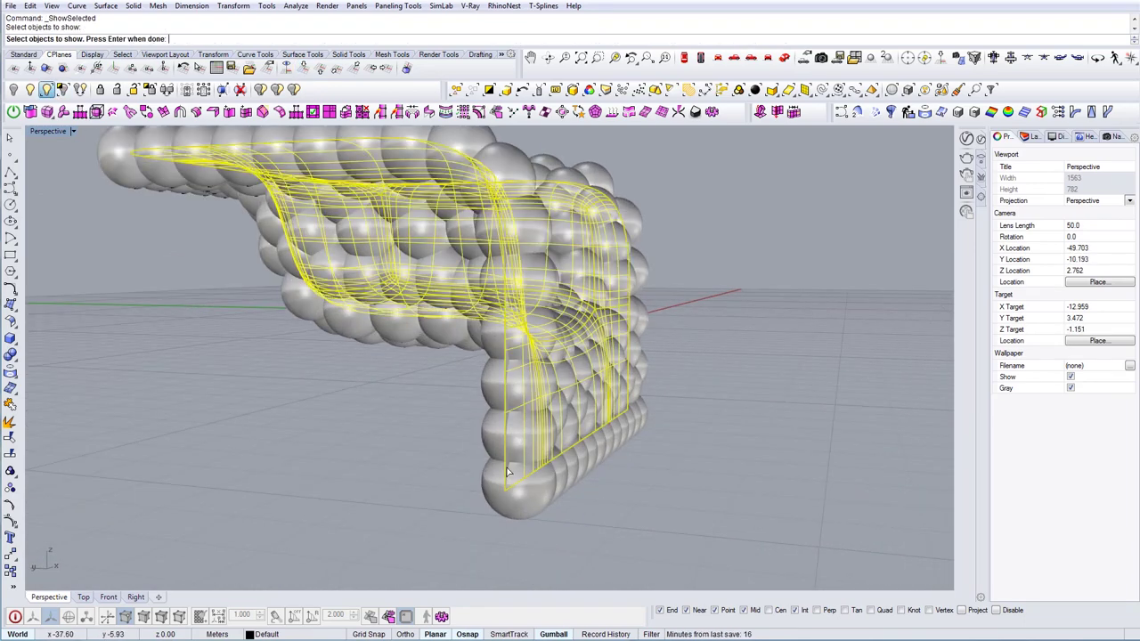
right_click(508, 473)
mouse_move(537, 442)
right_down()
mouse_move(531, 433)
mouse_move(580, 425)
mouse_move(526, 434)
mouse_move(555, 425)
mouse_move(555, 473)
mouse_move(524, 482)
mouse_move(517, 339)
right_up()
scroll(555, 425, down, 6)
click(516, 338)
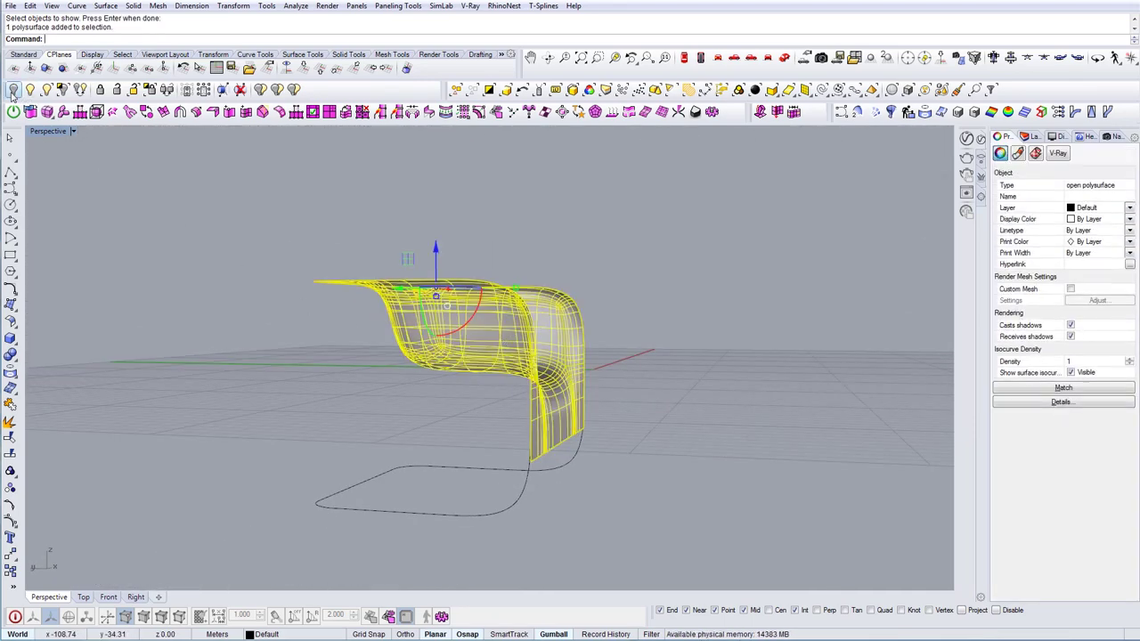
Step: Draw a horizontal reference line about 8 m long outward from the middle of the seat surface's lower front edge, and hide the surface
right_drag(481, 385, 576, 438)
scroll(577, 438, up, 6)
text(Line)
key(Return)
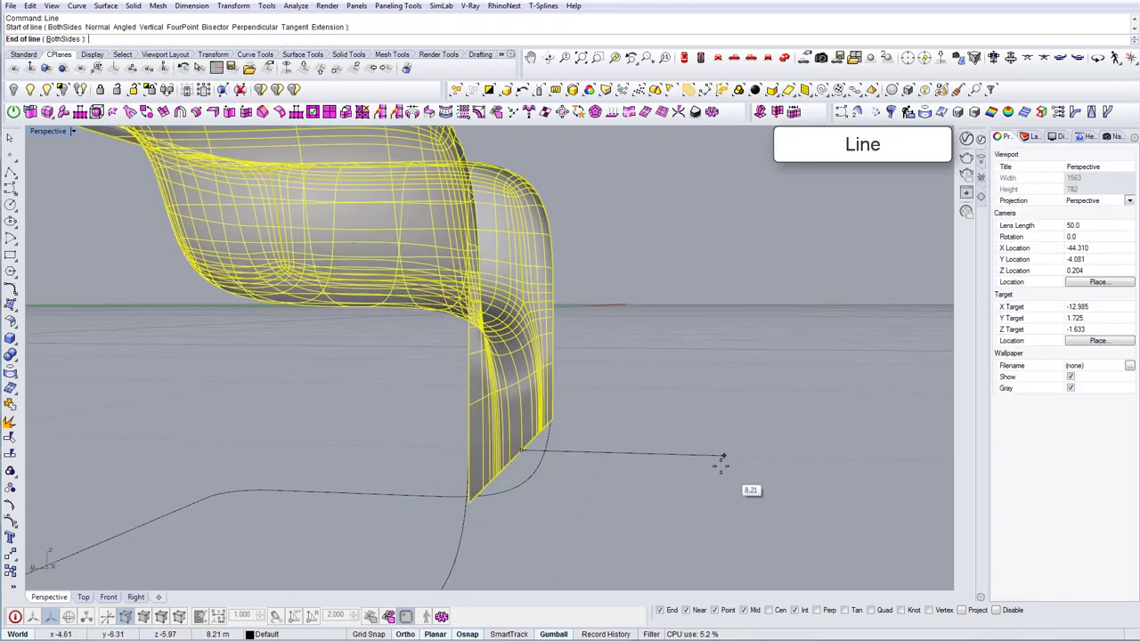
shift+click(710, 453)
scroll(700, 438, down, 5)
click(538, 326)
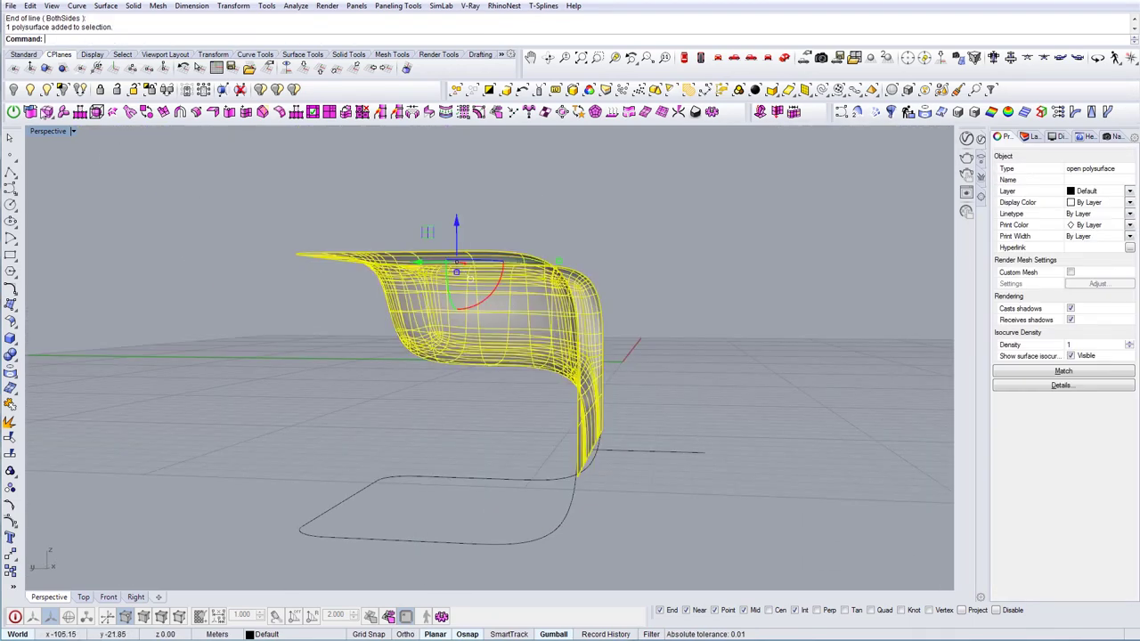
click(13, 90)
right_drag(504, 394, 568, 366)
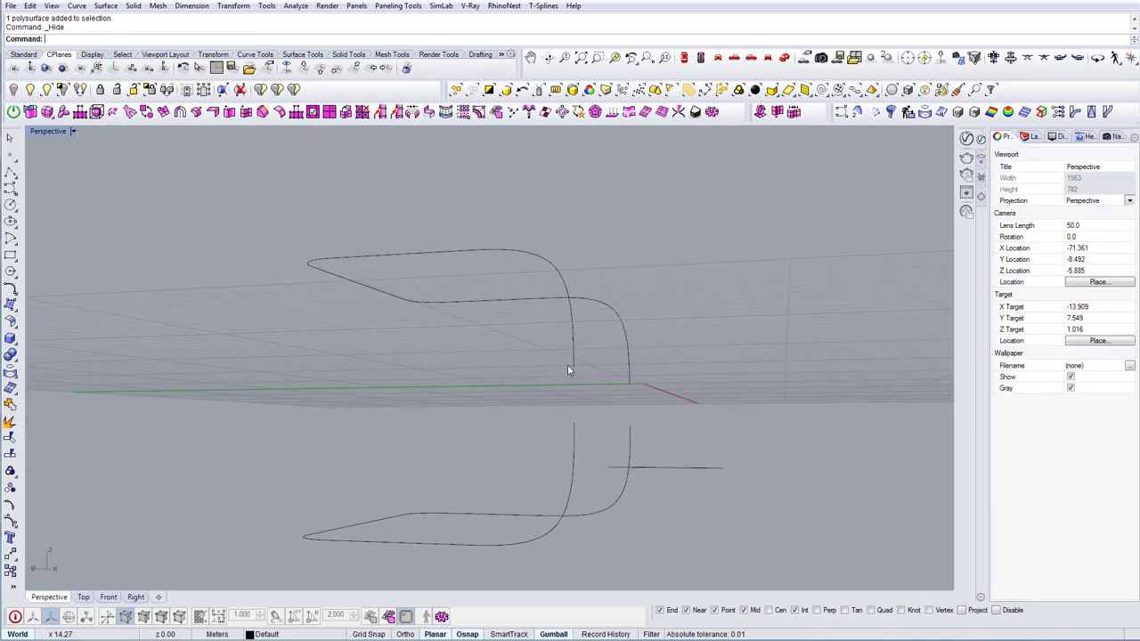
Step: In the Left view, select the three curves of the lower frame half and move them straight up about 3.2 m
click(734, 57)
click(718, 58)
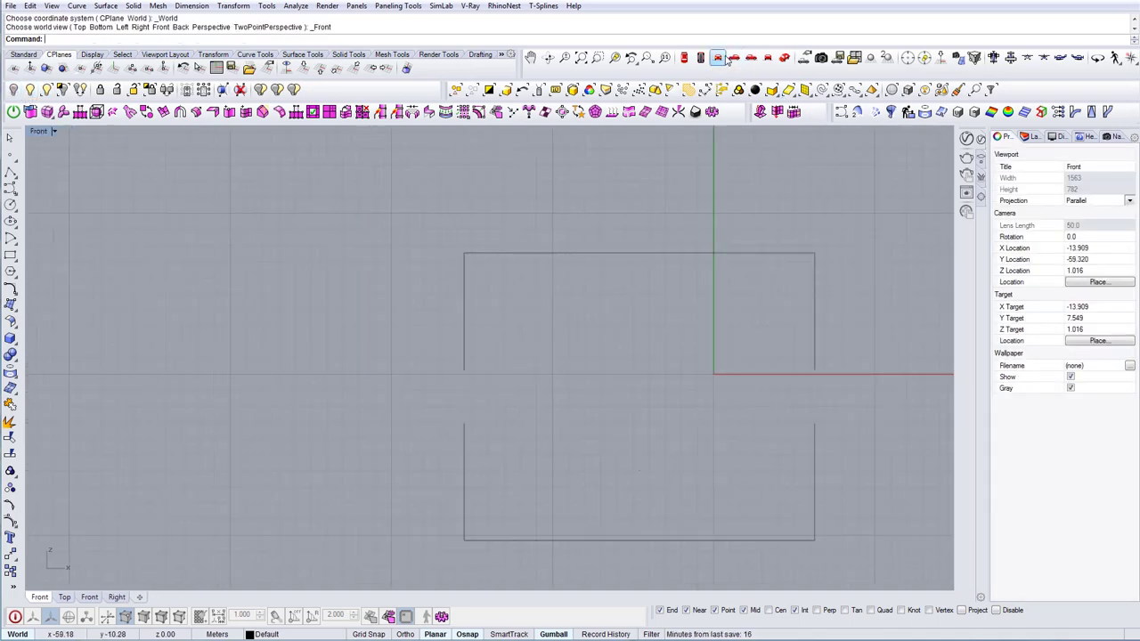
click(734, 58)
click(751, 57)
right_drag(614, 392, 635, 390)
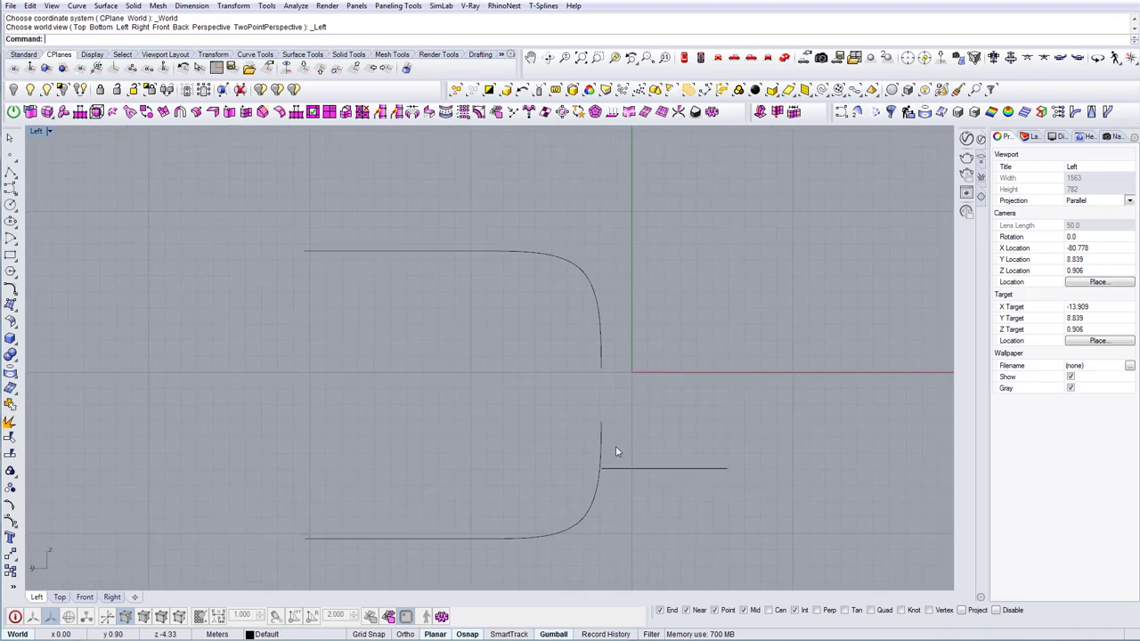
drag(361, 492, 360, 493)
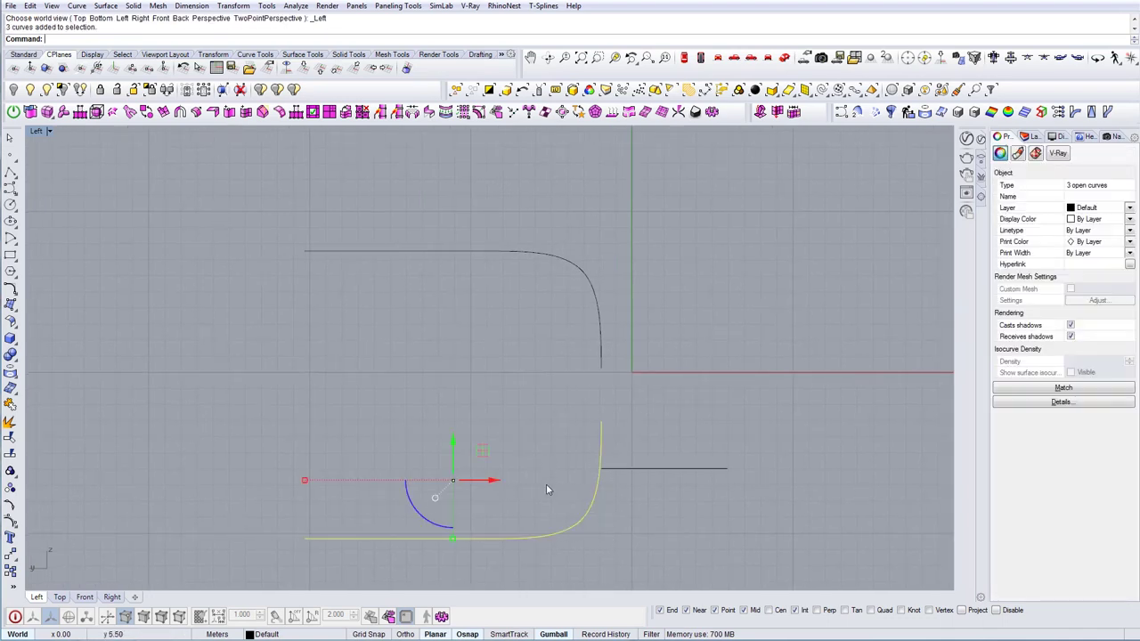
click(427, 537)
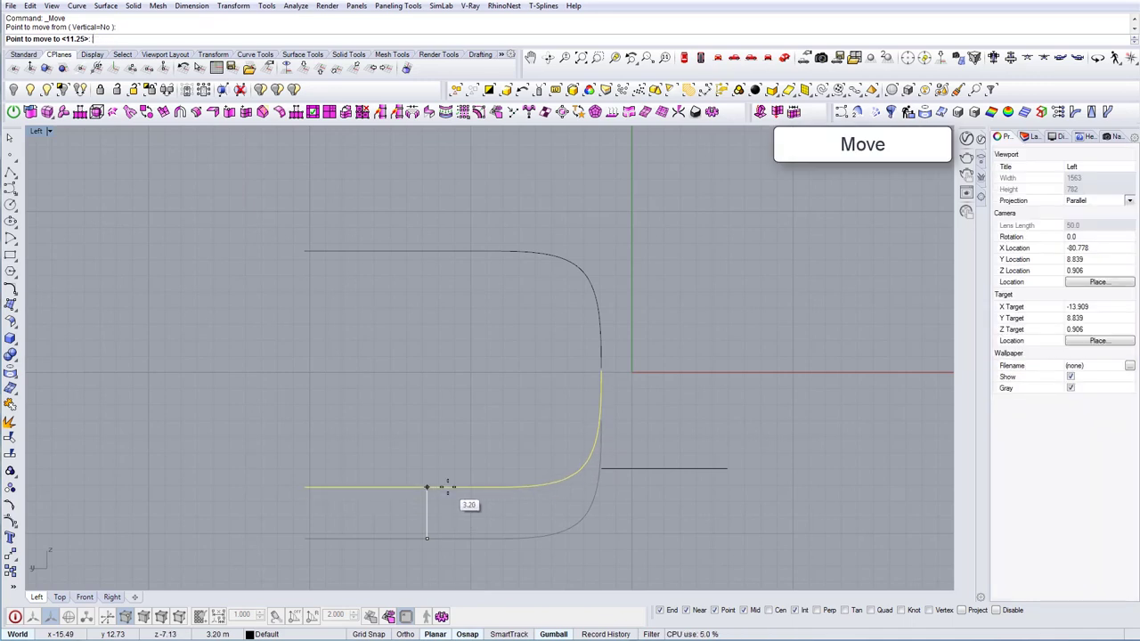
click(448, 487)
Step: Move the lower frame half again so its upper end snaps onto the open lower end of the upper half
right_drag(571, 410, 574, 420)
text(m)
key(Return)
scroll(592, 390, up, 8)
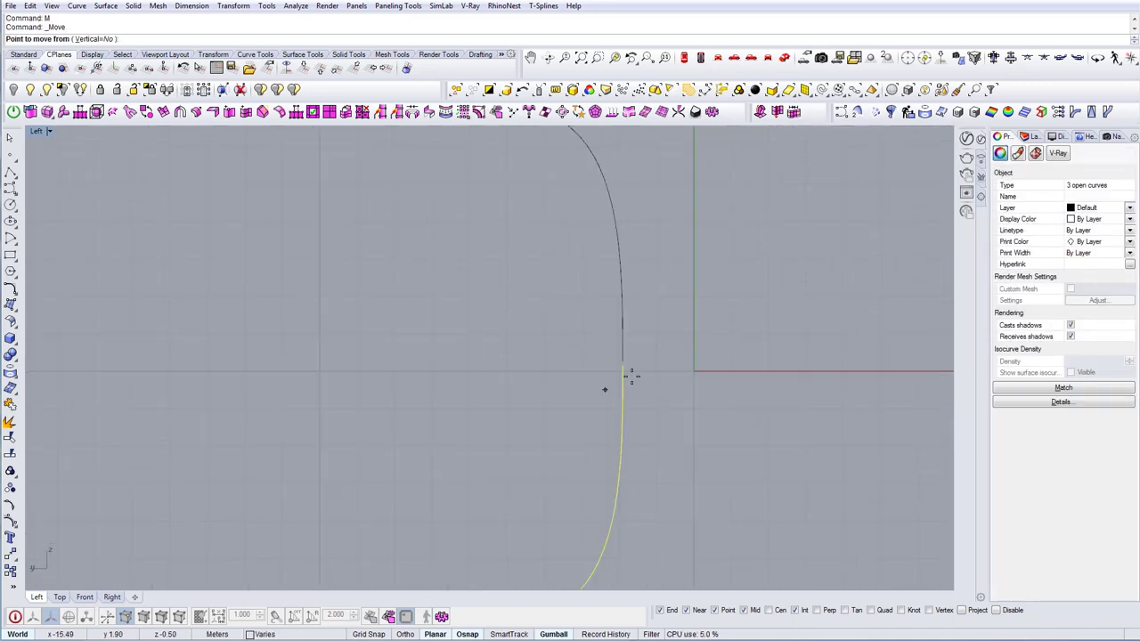
click(625, 367)
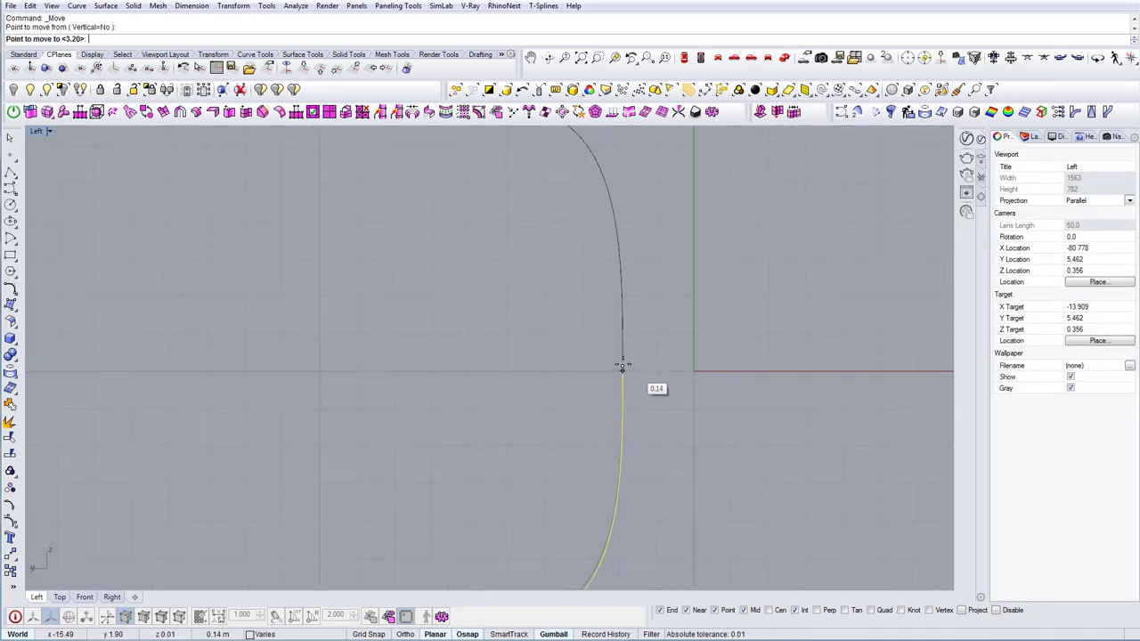
scroll(622, 365, up, 2)
click(617, 357)
scroll(624, 352, down, 5)
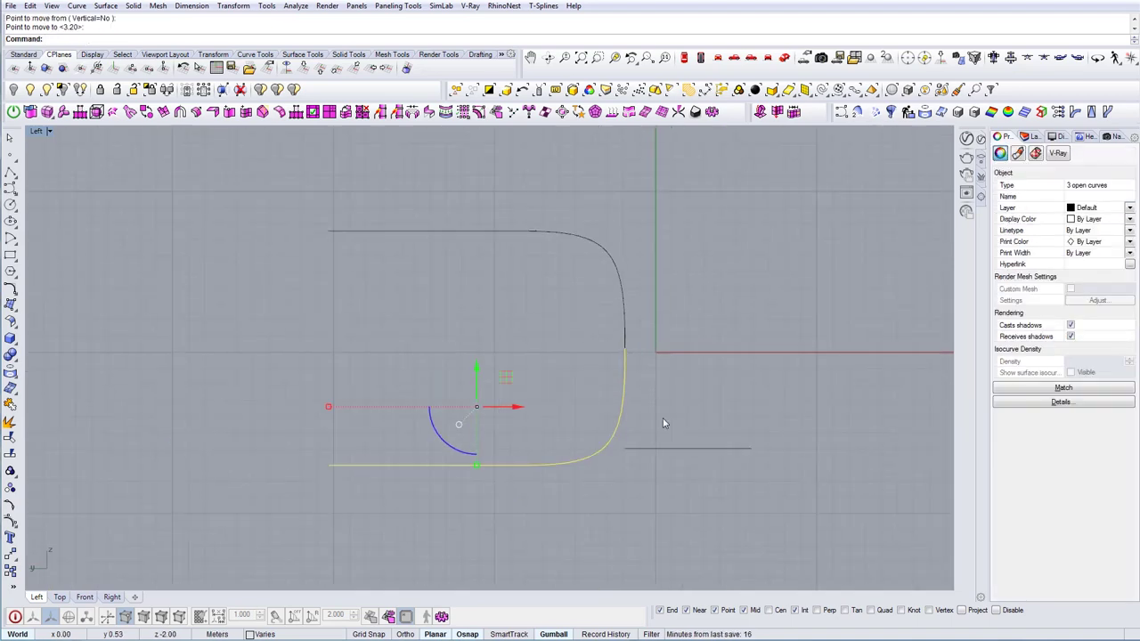
Step: In the perspective view with the world Top construction plane, join all the frame segments into one closed curve
right_drag(603, 417, 571, 444)
right_drag(513, 491, 473, 493)
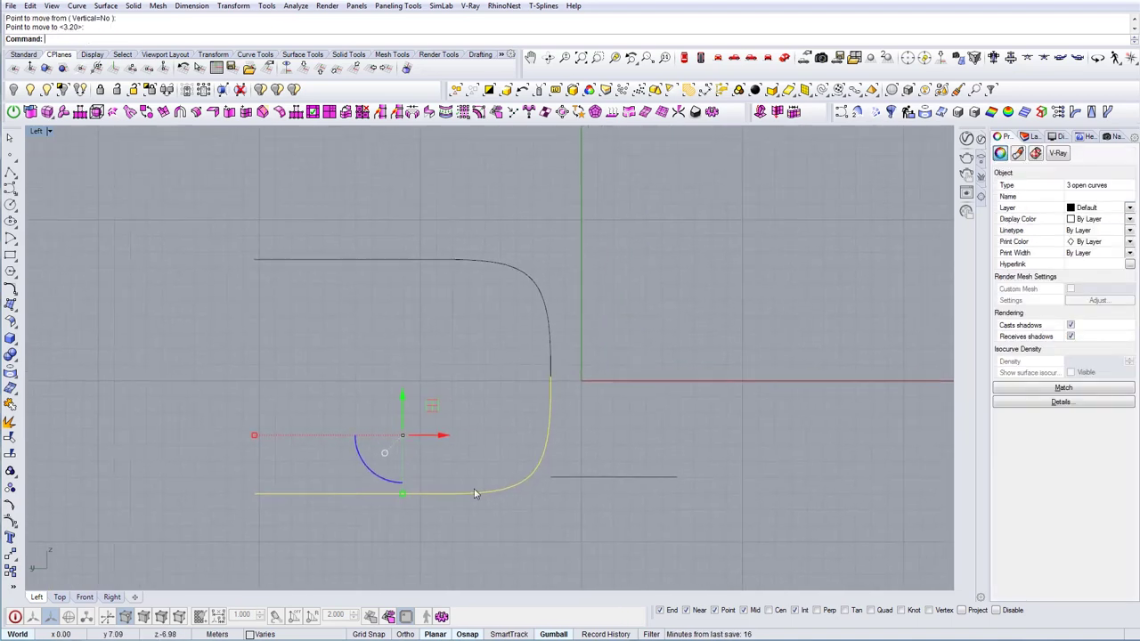
key(Escape)
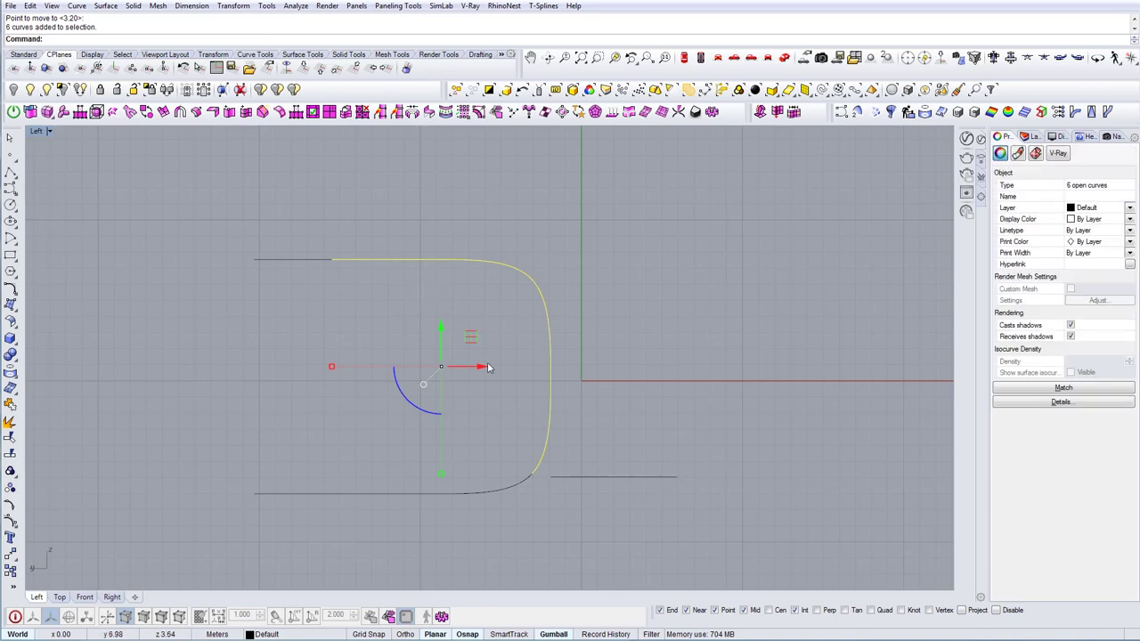
click(800, 62)
click(642, 277)
right_drag(519, 374, 673, 356)
scroll(549, 383, down, 4)
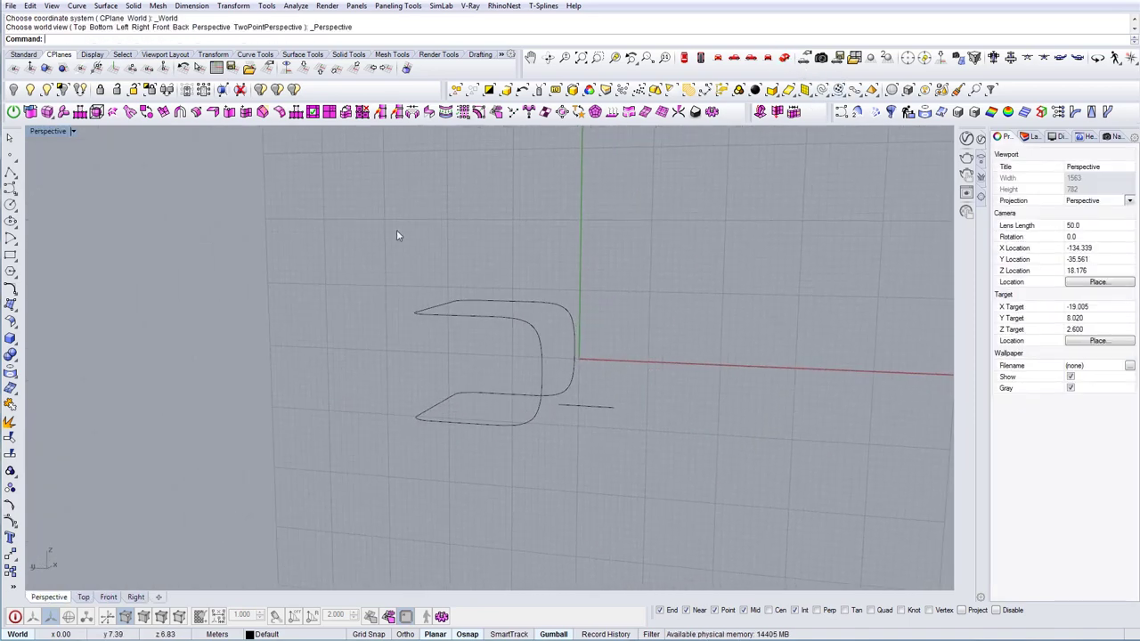
click(303, 69)
drag(584, 484, 575, 470)
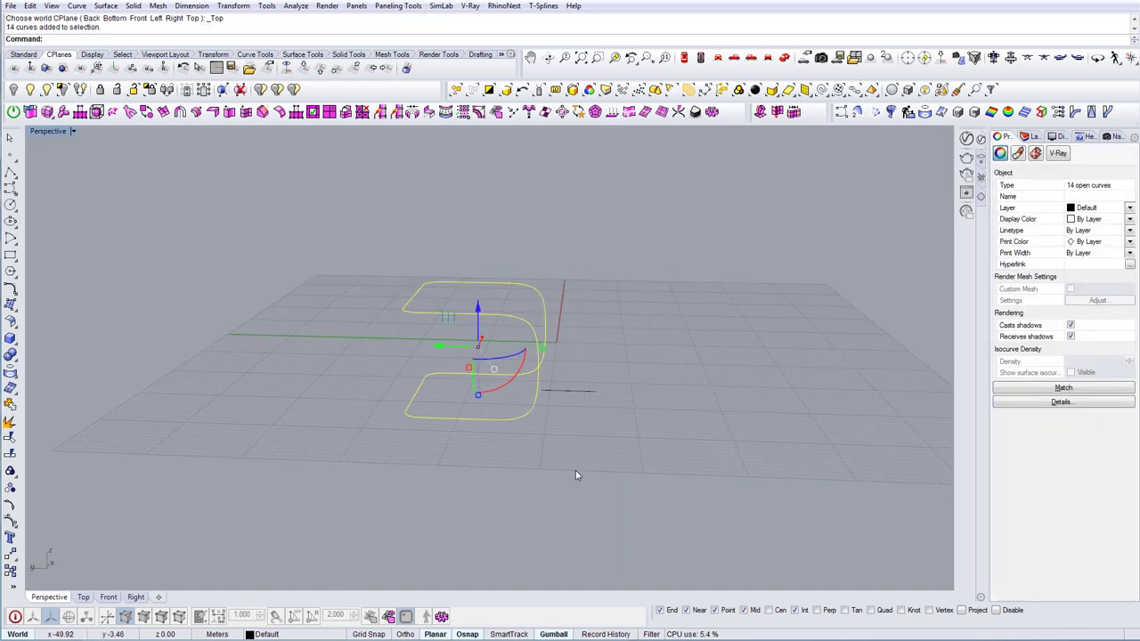
text(Joio)
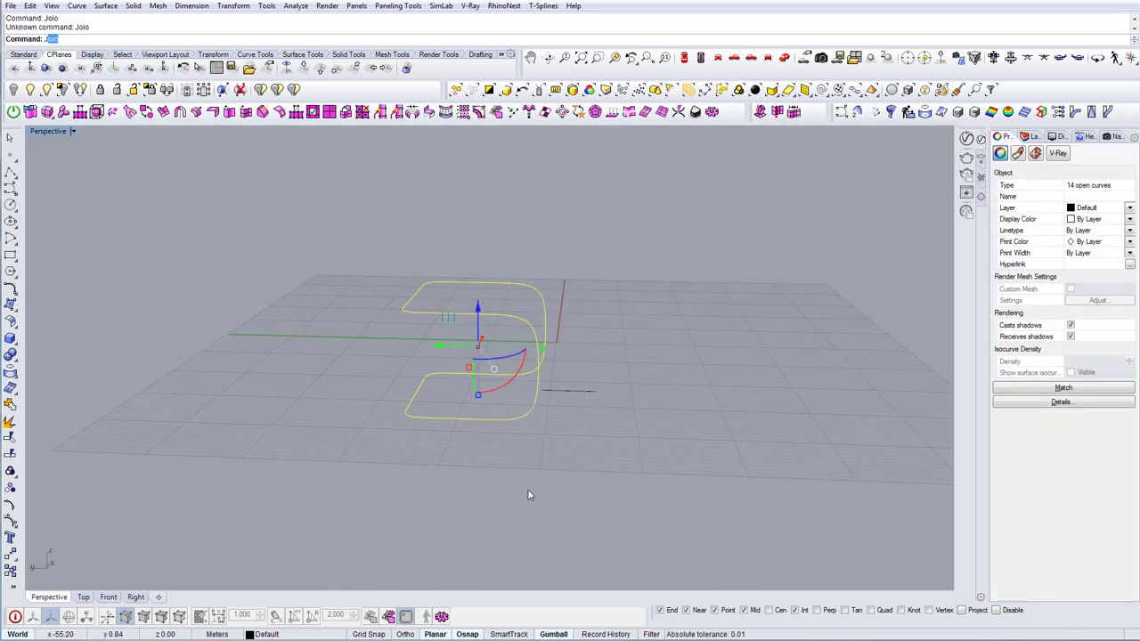
key(Return)
Step: Delete the short horizontal reference line outside the frame
right_drag(570, 377, 536, 357)
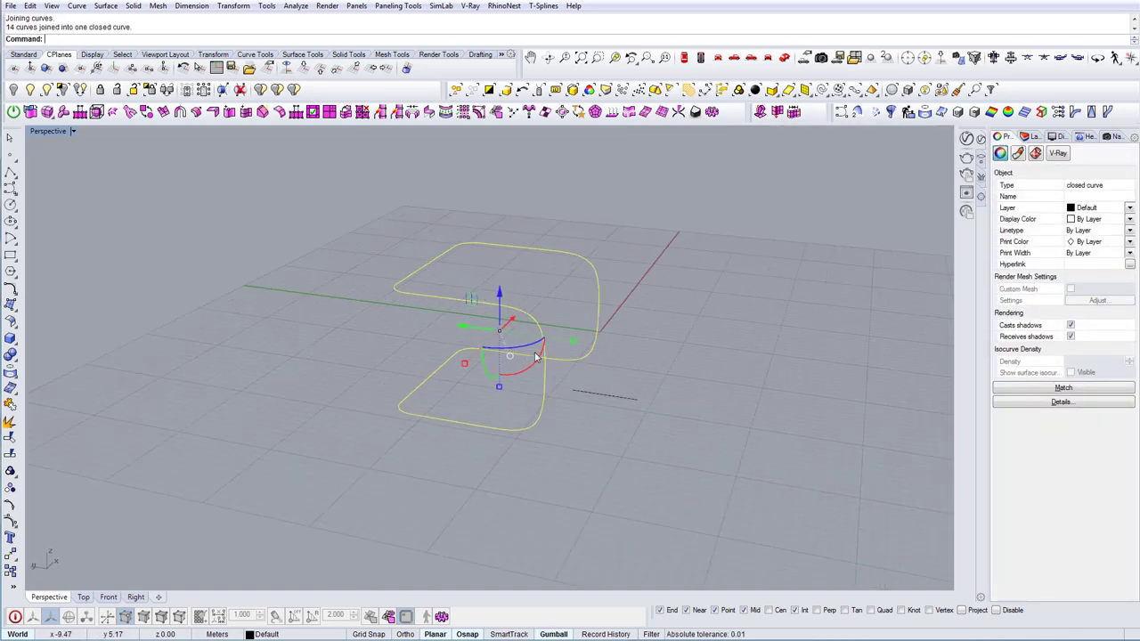
scroll(537, 356, up, 2)
click(554, 335)
click(592, 379)
right_drag(598, 392, 651, 229)
click(613, 438)
key(Delete)
click(570, 401)
key(Delete)
Step: Duplicate the closed frame curve straight down below the original and hide the original
click(686, 61)
scroll(496, 346, down, 2)
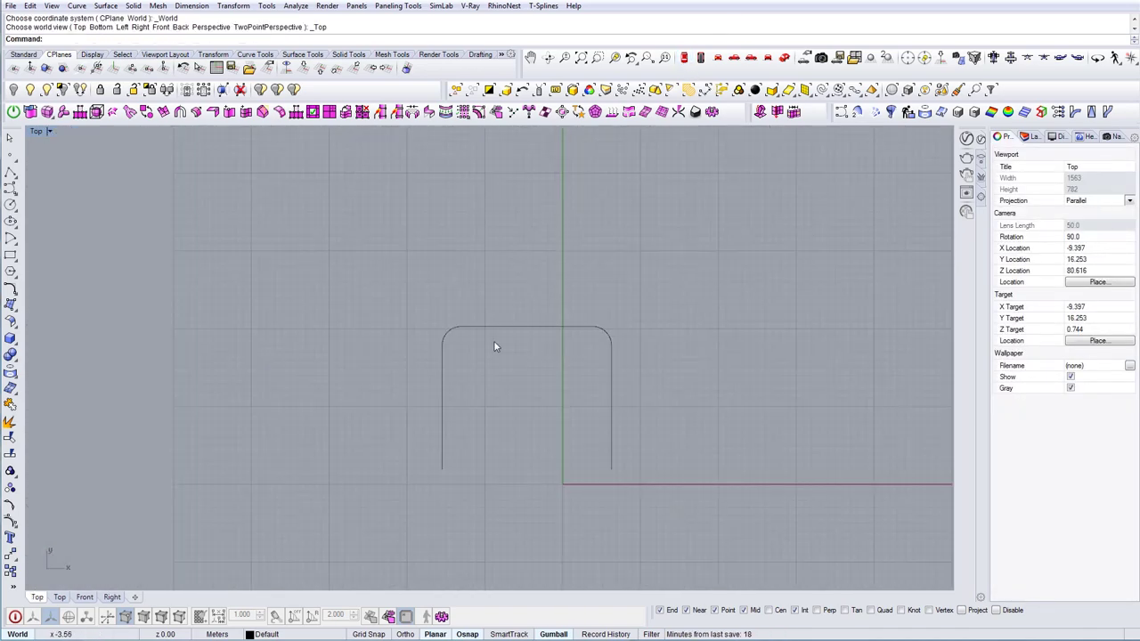
drag(666, 518, 667, 519)
right_drag(568, 468, 416, 448)
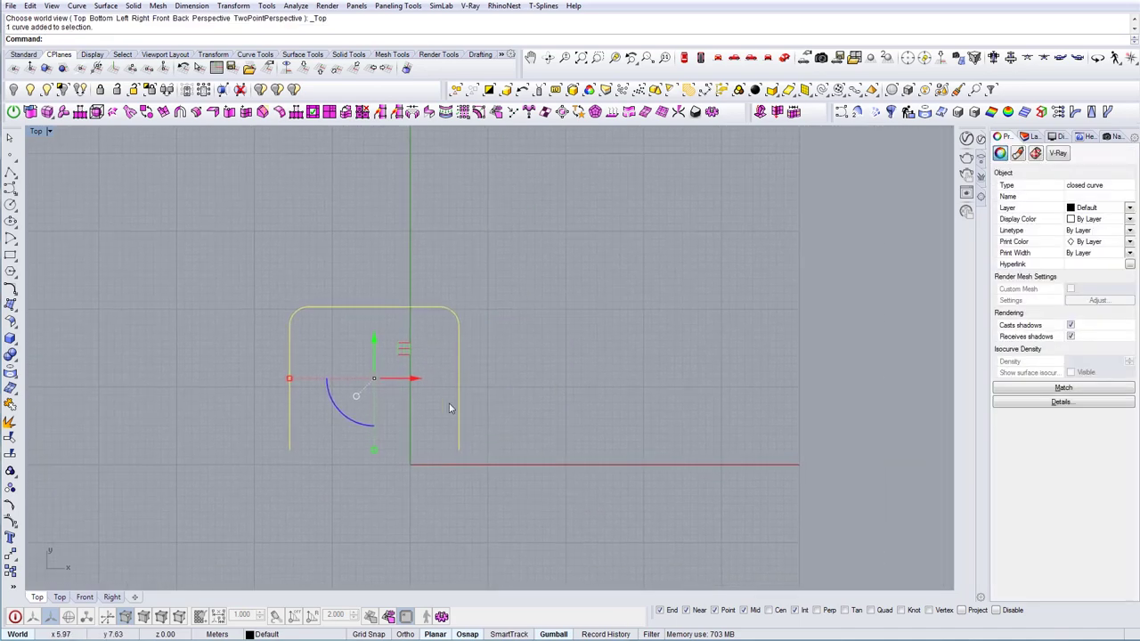
click(787, 65)
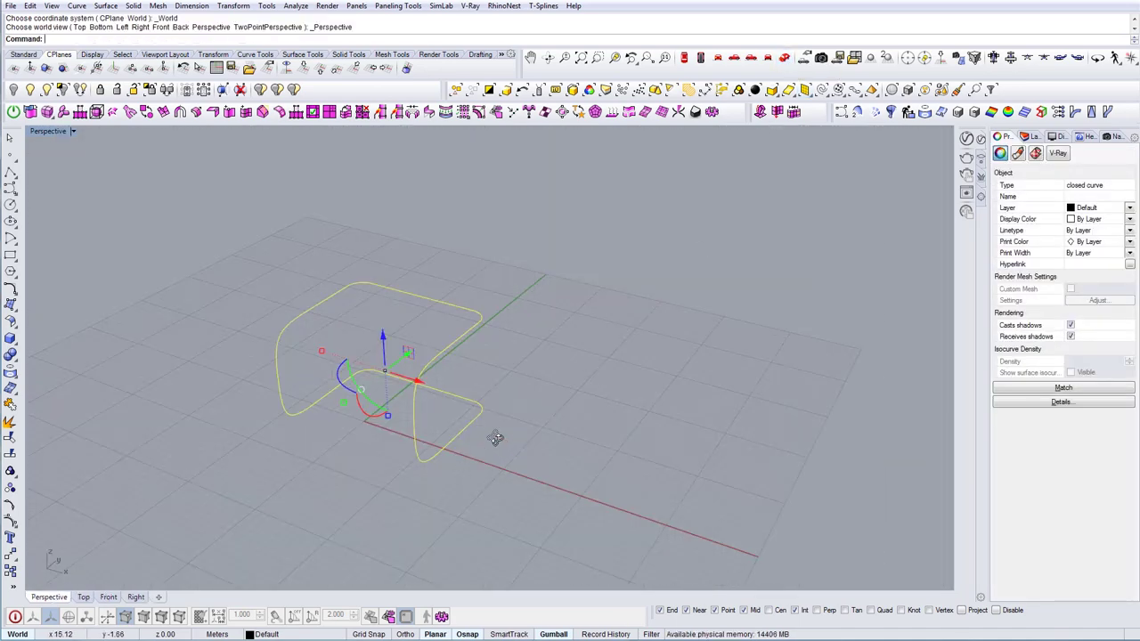
right_drag(496, 438, 564, 319)
alt+drag(423, 279, 436, 484)
shift+right_drag(447, 439, 499, 278)
right_drag(499, 278, 534, 378)
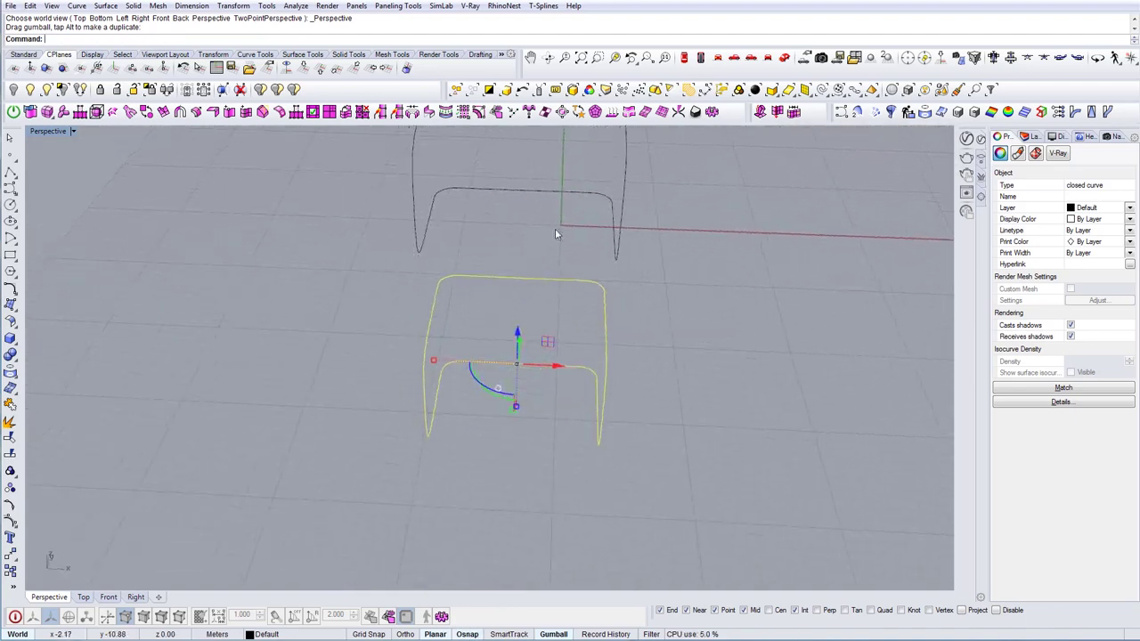
shift+right_drag(555, 228, 521, 356)
click(545, 207)
click(13, 90)
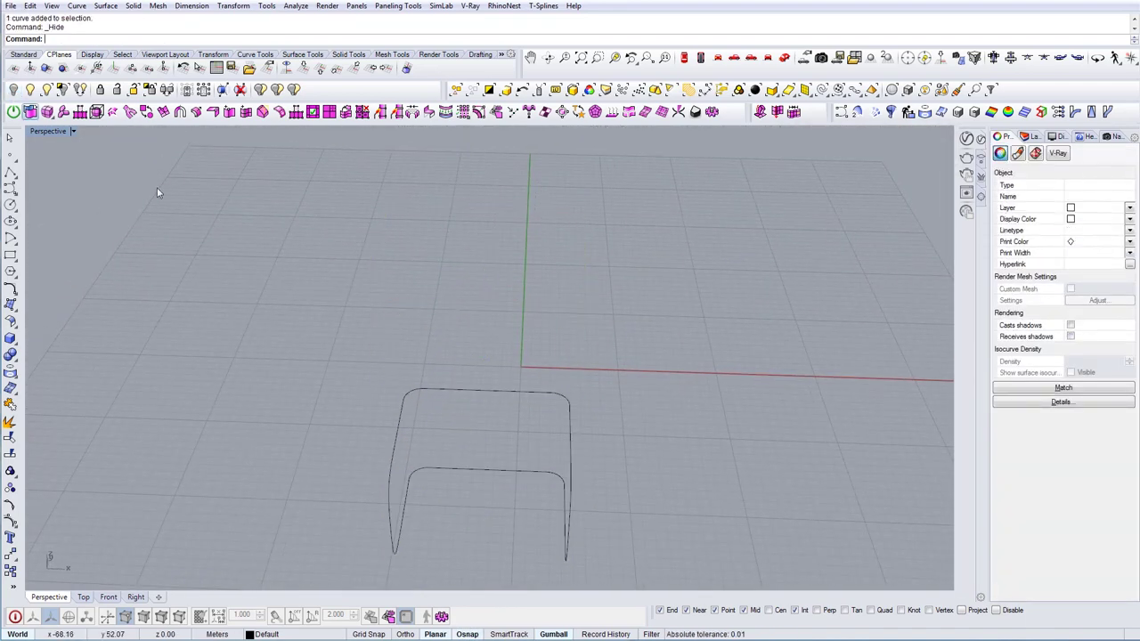
Step: Flatten the copied frame curve by setting all its control points to one world Z height at the grid origin
right_drag(158, 188, 493, 358)
click(437, 432)
right_drag(437, 433, 449, 366)
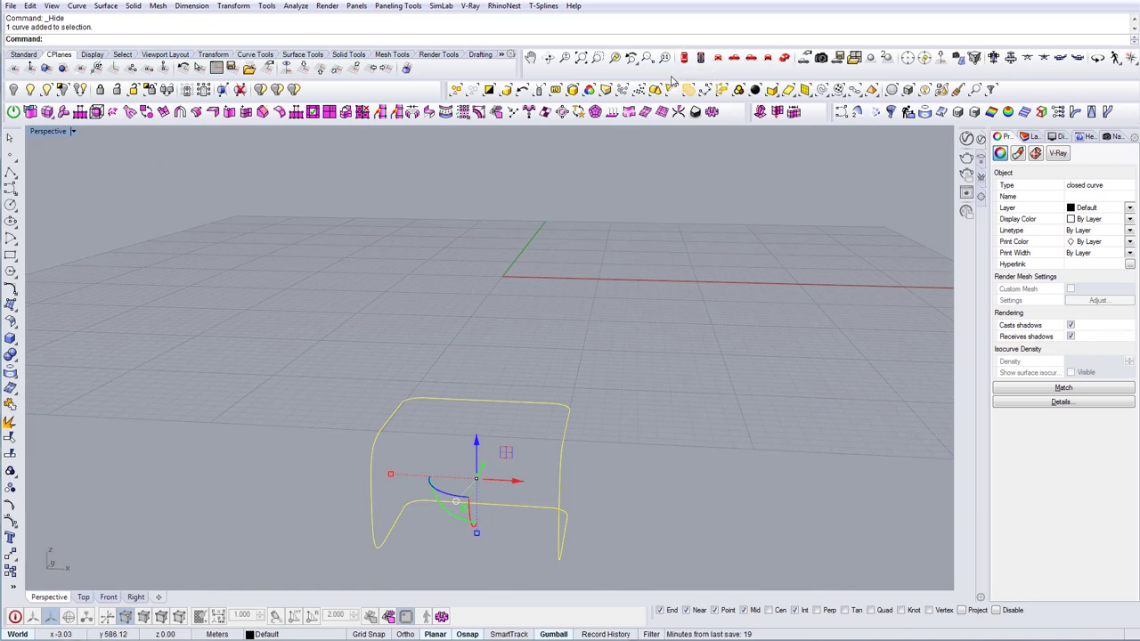
click(11, 521)
scroll(422, 318, down, 4)
drag(311, 319, 626, 496)
text(SetPt)
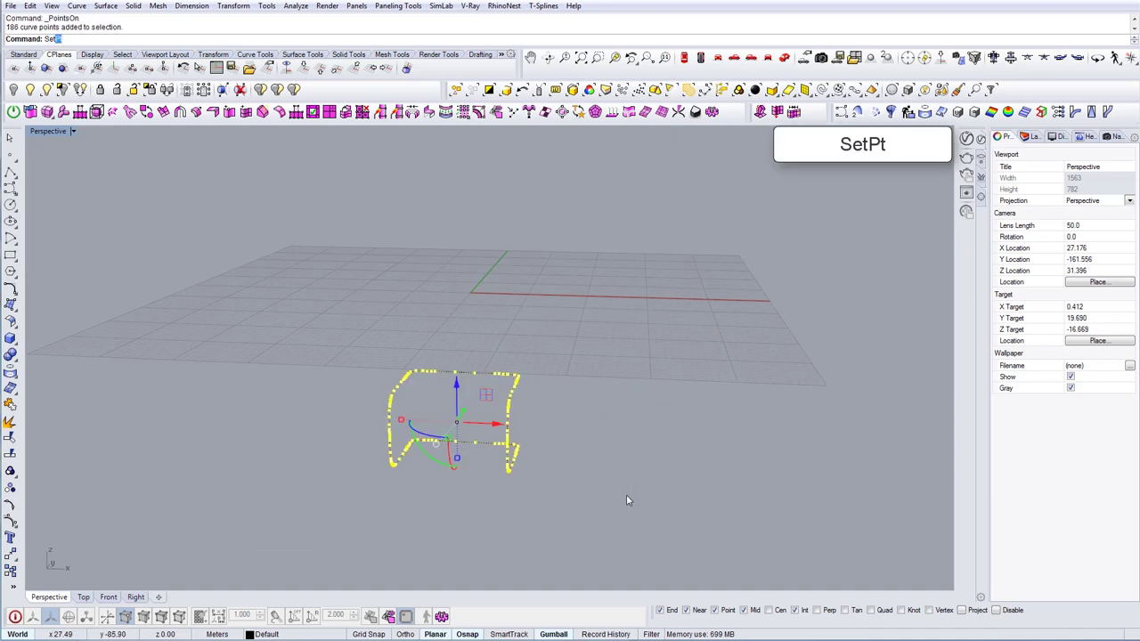
key(Return)
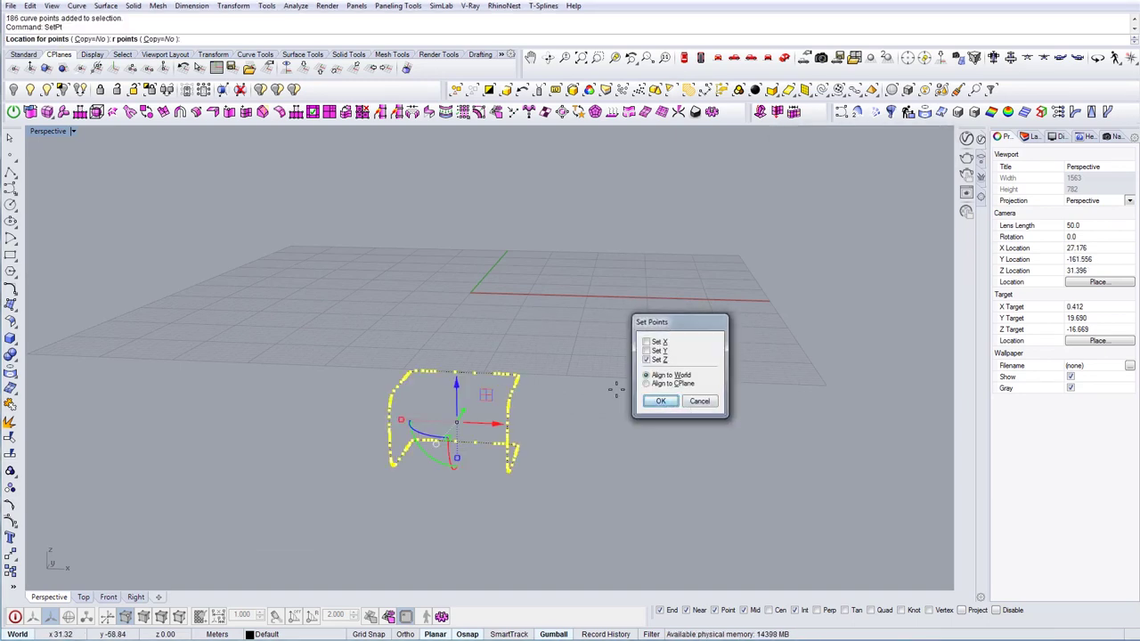
click(464, 291)
key(Escape)
key(Escape)
Step: Explode the flattened curve, select the duplicate segments with SelDup and delete them
right_drag(466, 271, 461, 325)
scroll(451, 286, up, 5)
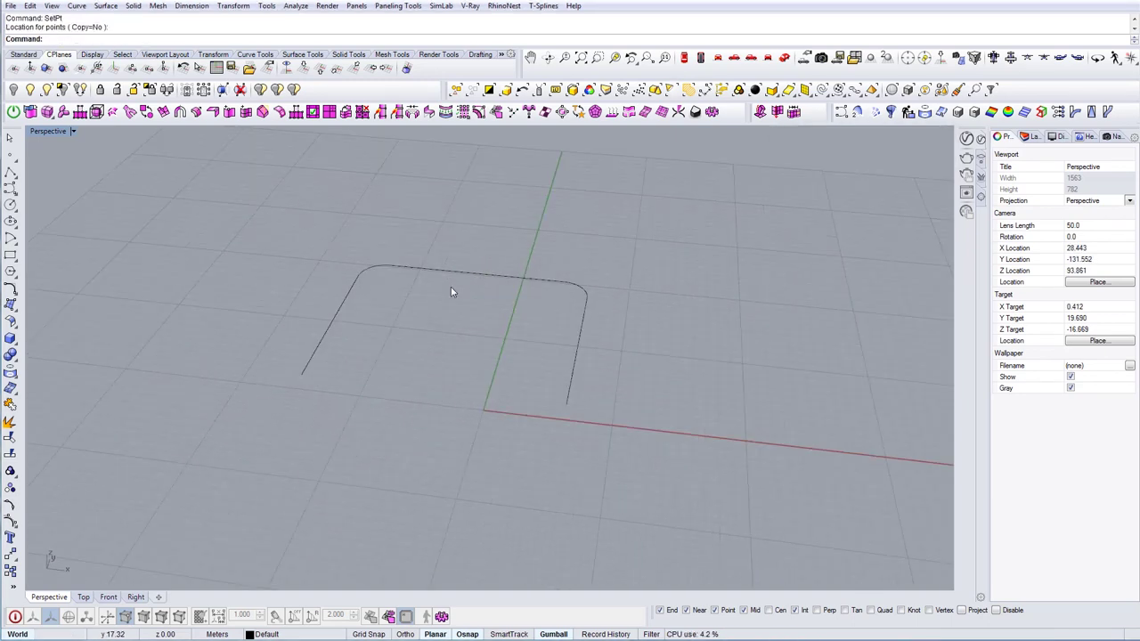
click(450, 276)
right_drag(451, 276, 471, 319)
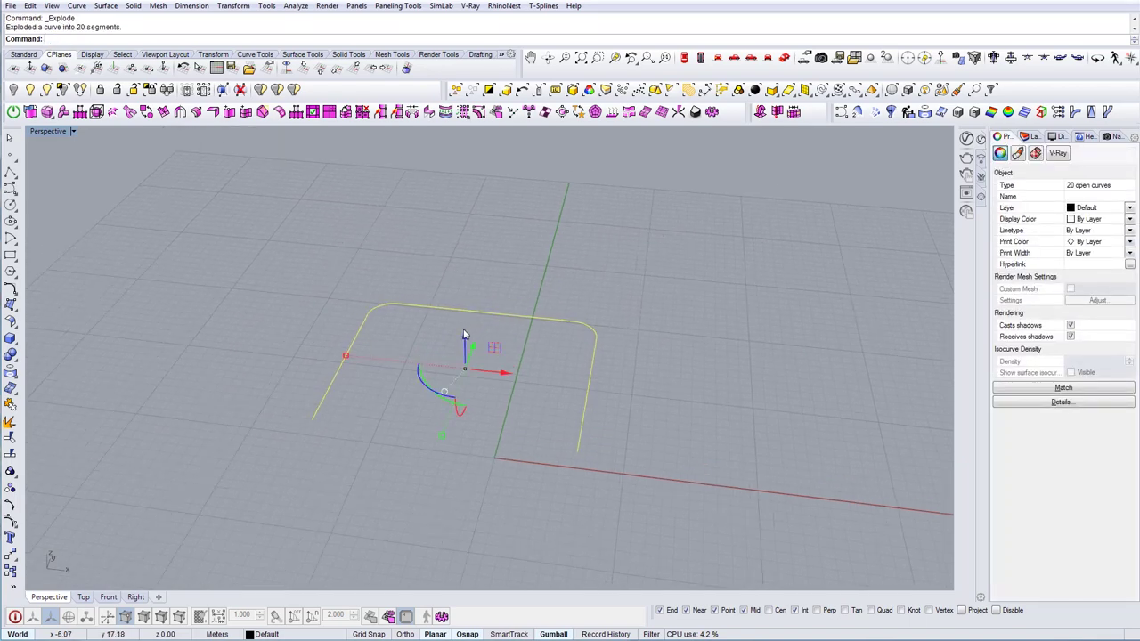
drag(215, 254, 675, 495)
key(Escape)
key(Return)
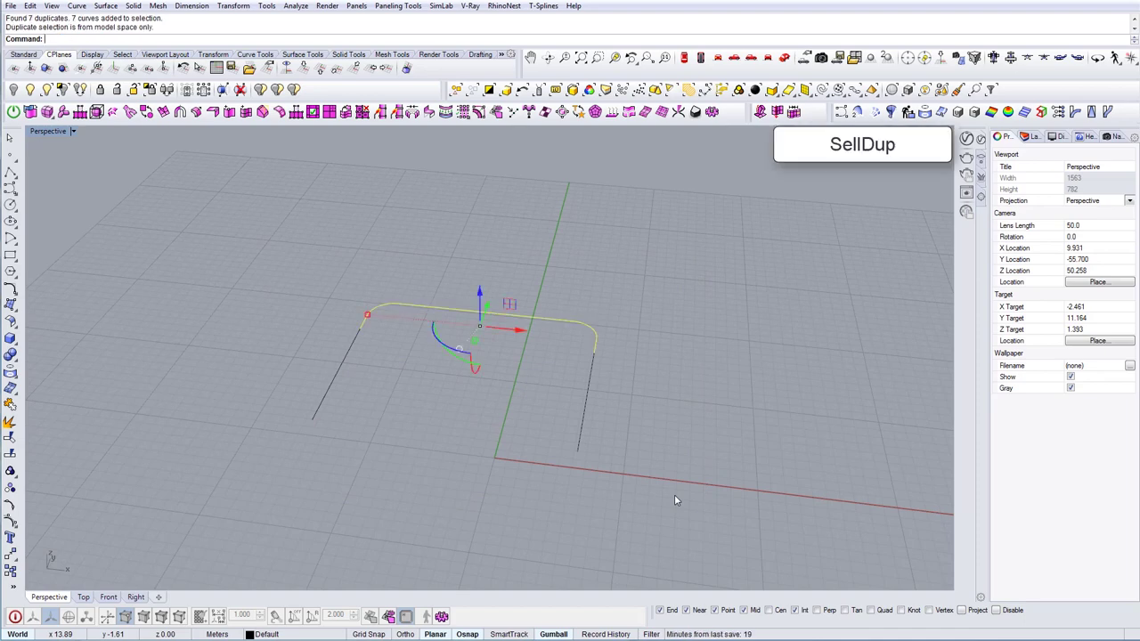
key(Delete)
key(Return)
Step: Delete one overlapping segment along each of the two straight sides of the flattened outline
right_drag(459, 394, 453, 398)
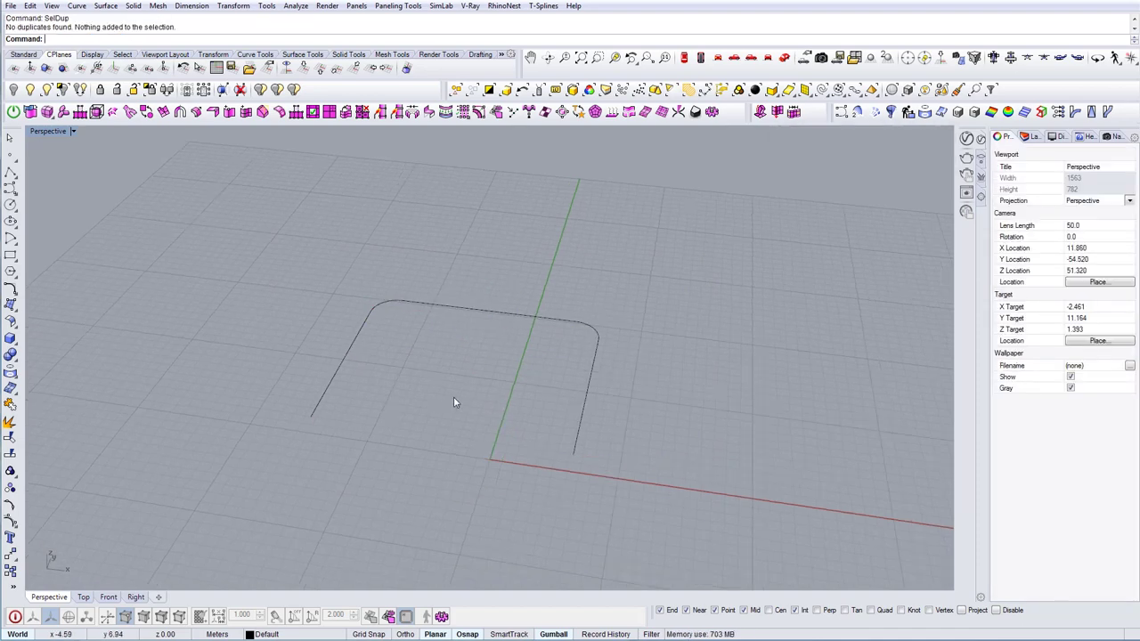
click(587, 397)
click(258, 391)
key(Delete)
click(345, 354)
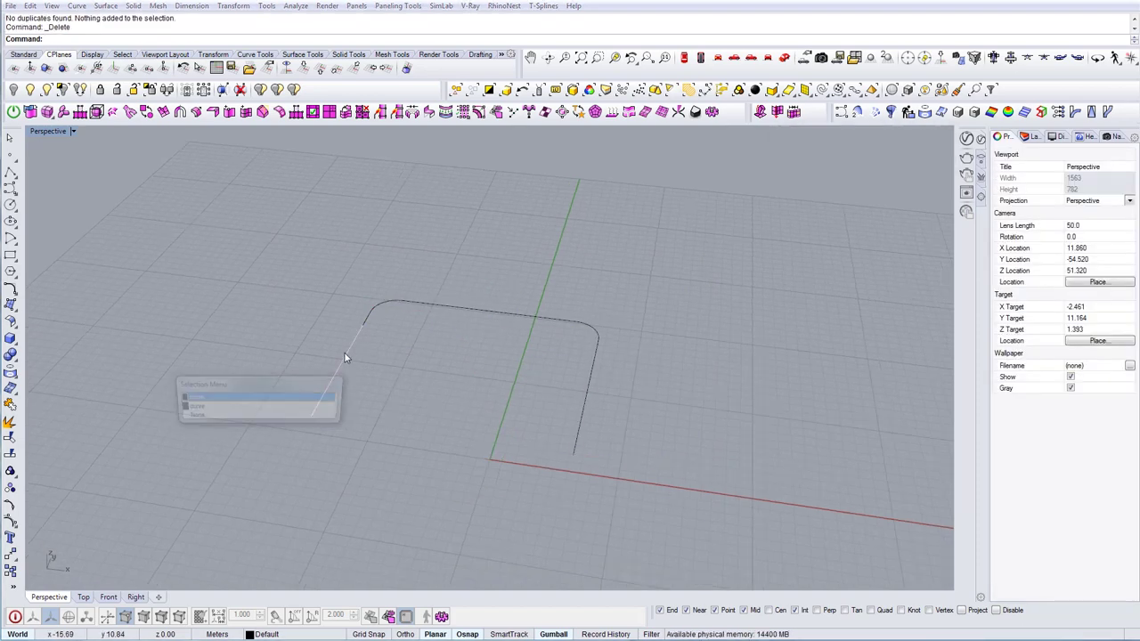
click(259, 397)
key(Delete)
Step: Check the corner and straight rear segments for hidden overlaps by deleting them one at a time and undoing each deletion
click(374, 312)
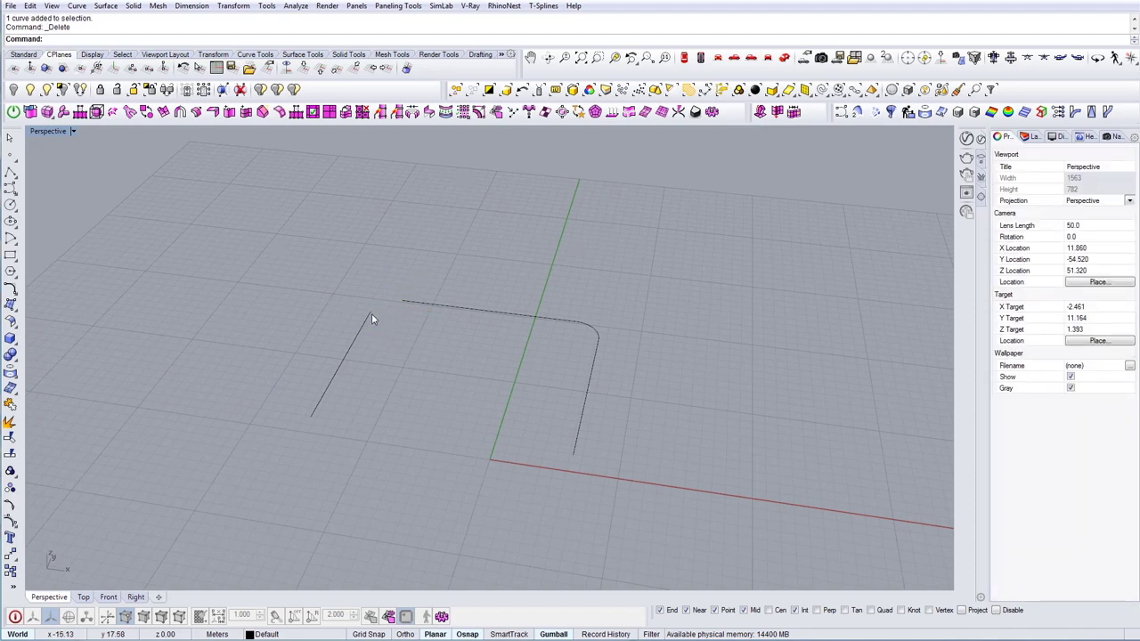
key(ctrl+z)
click(411, 377)
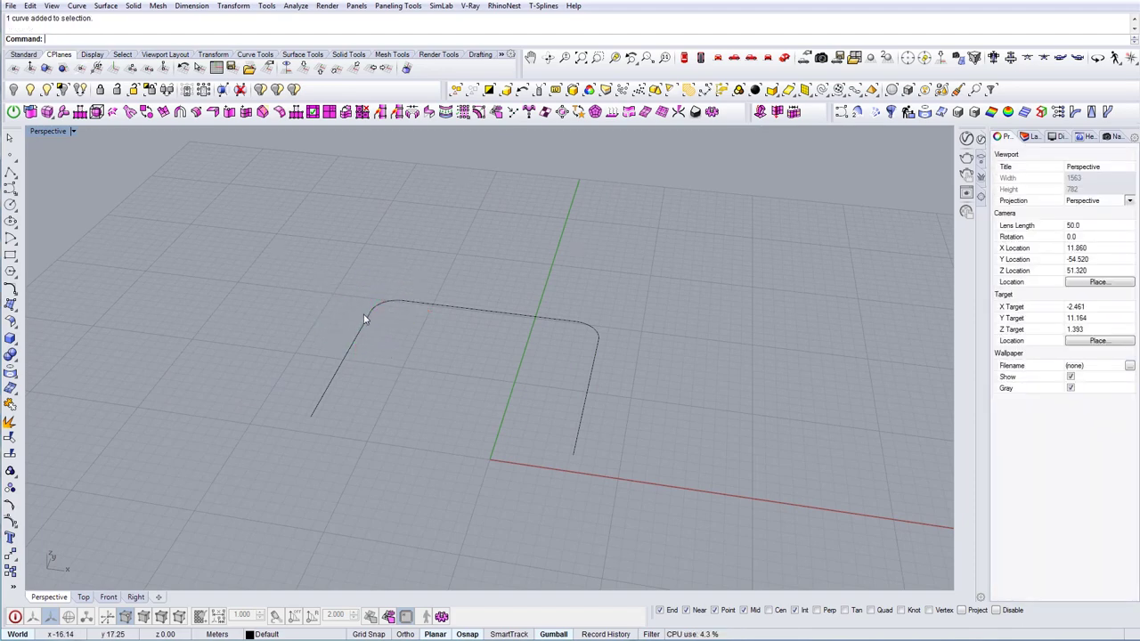
click(365, 315)
click(415, 360)
click(457, 307)
key(Delete)
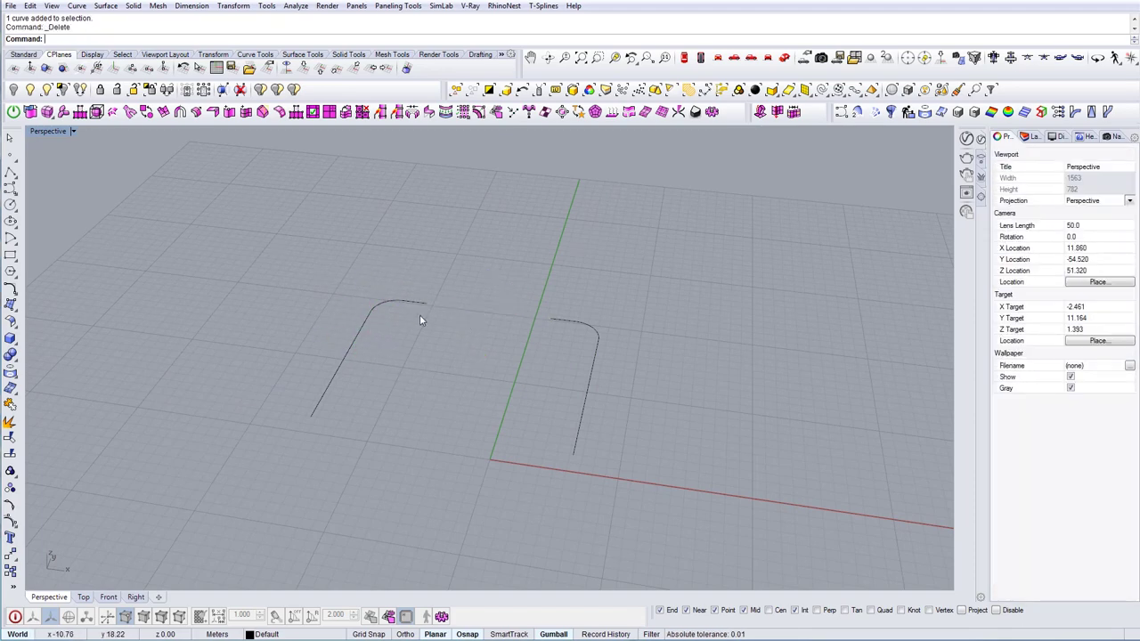
click(410, 303)
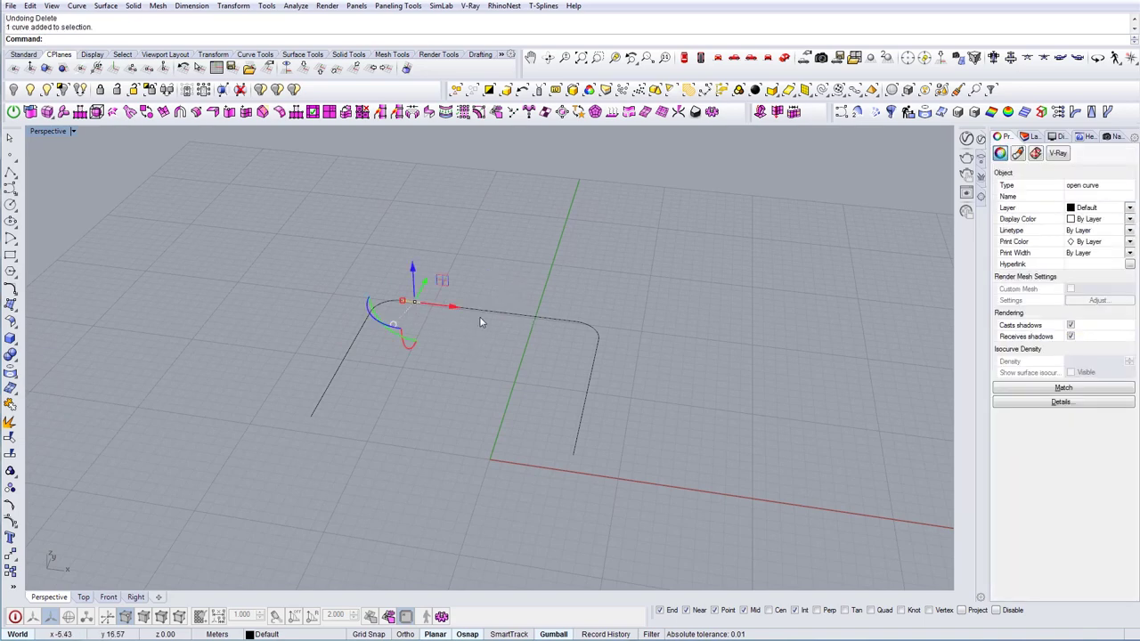
key(Delete)
key(ctrl+z)
Step: Join the remaining flat segments into one open curve and show the hidden frame curve, keeping the upholstery balls hidden
drag(235, 263, 685, 502)
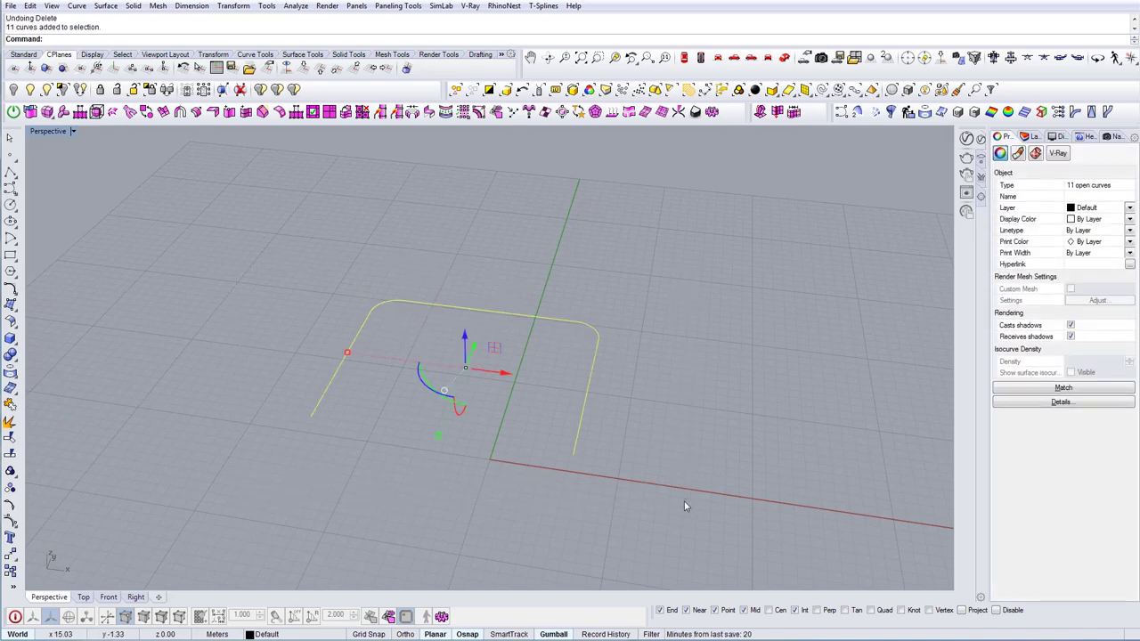
key(ctrl+j)
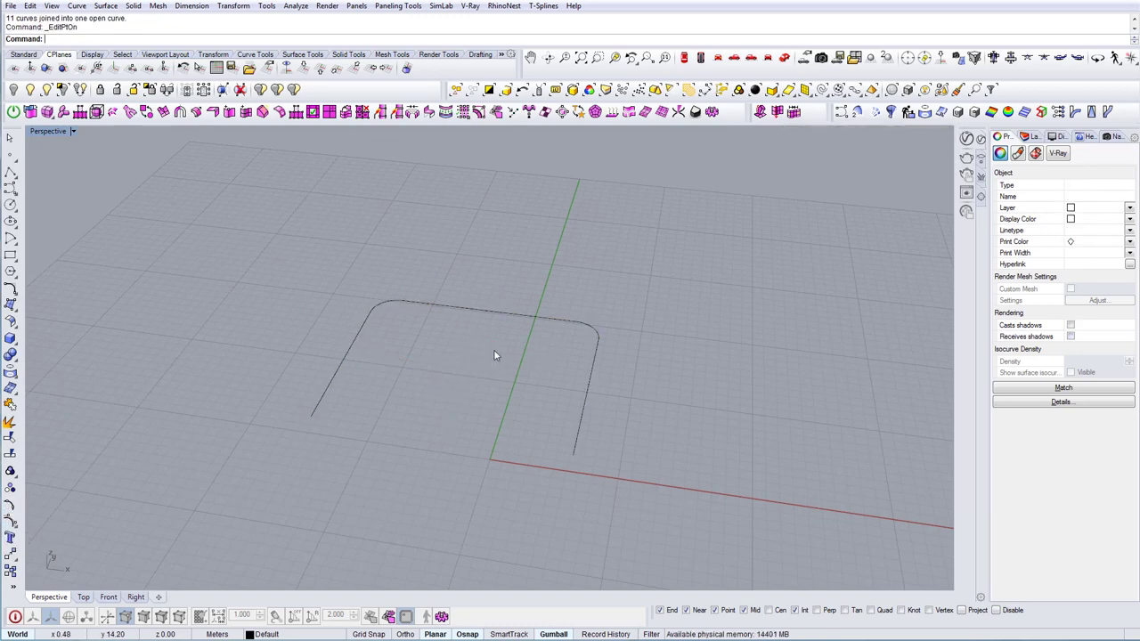
click(484, 311)
right_drag(483, 311, 377, 458)
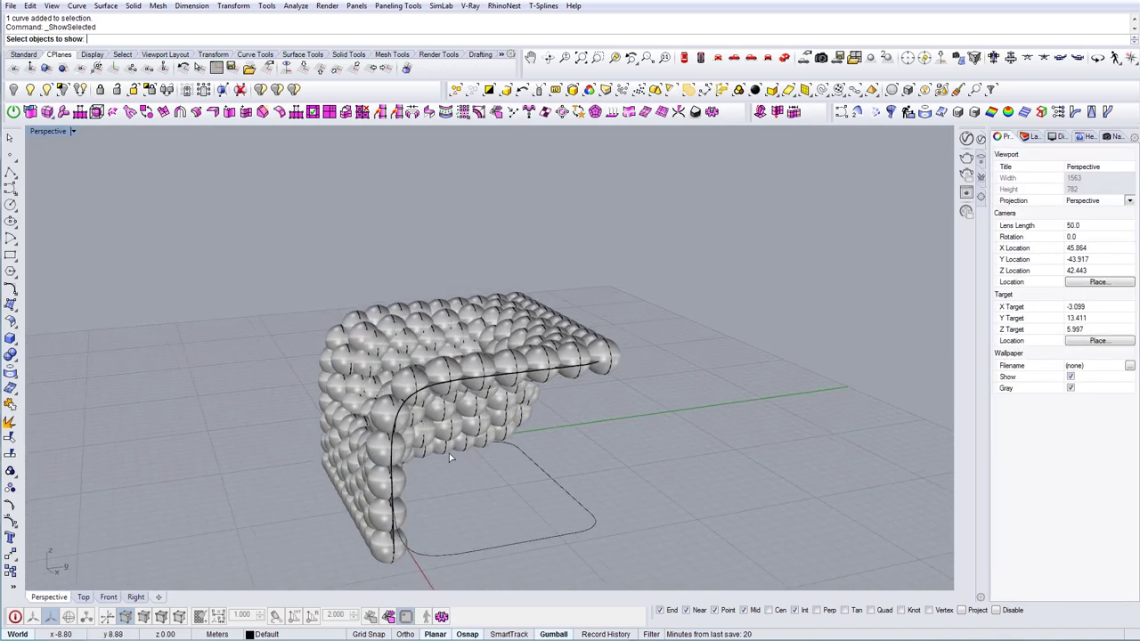
scroll(420, 552, up, 4)
right_click(416, 547)
right_drag(464, 448, 537, 408)
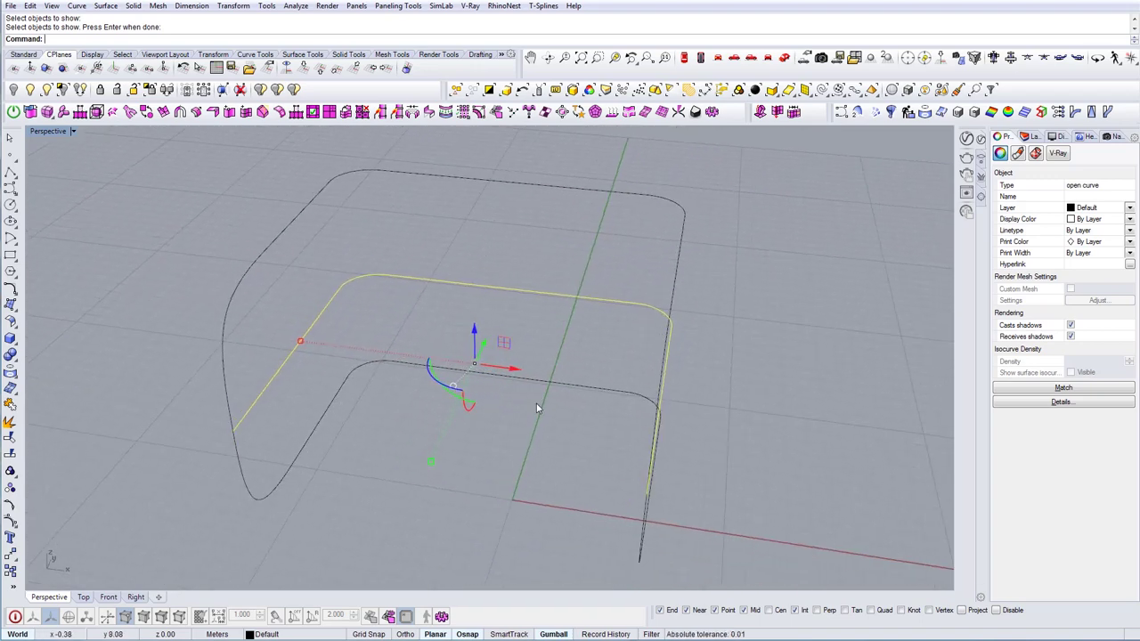
Step: Draw a vertical line between the midpoints of the frame curve's lower and upper rear segments
key(Escape)
text(L)
key(Return)
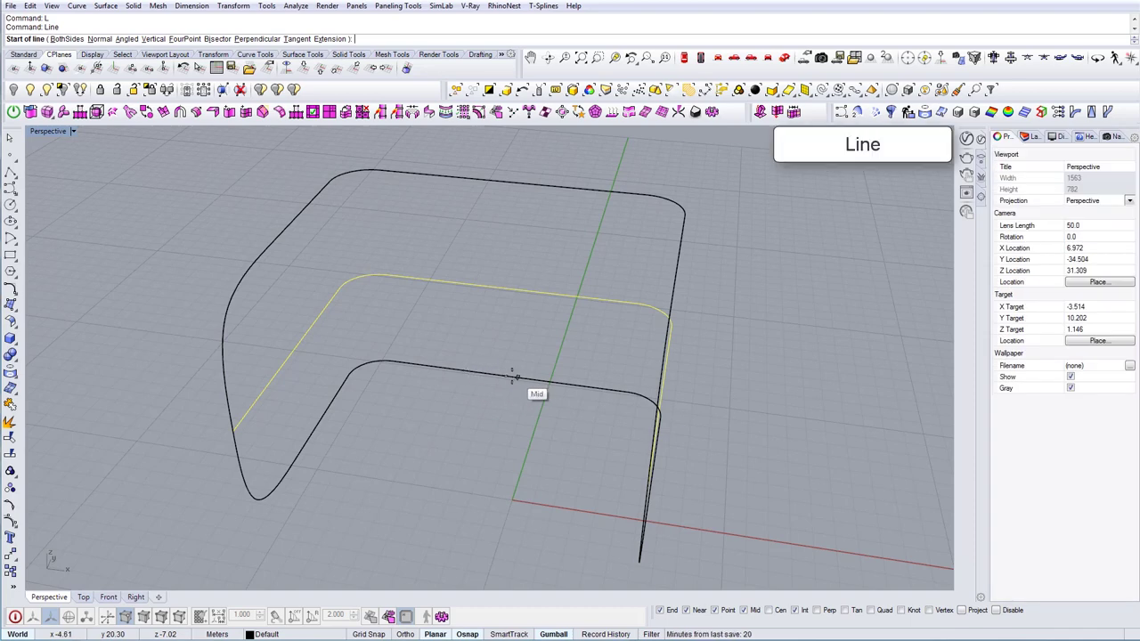
click(515, 376)
click(510, 182)
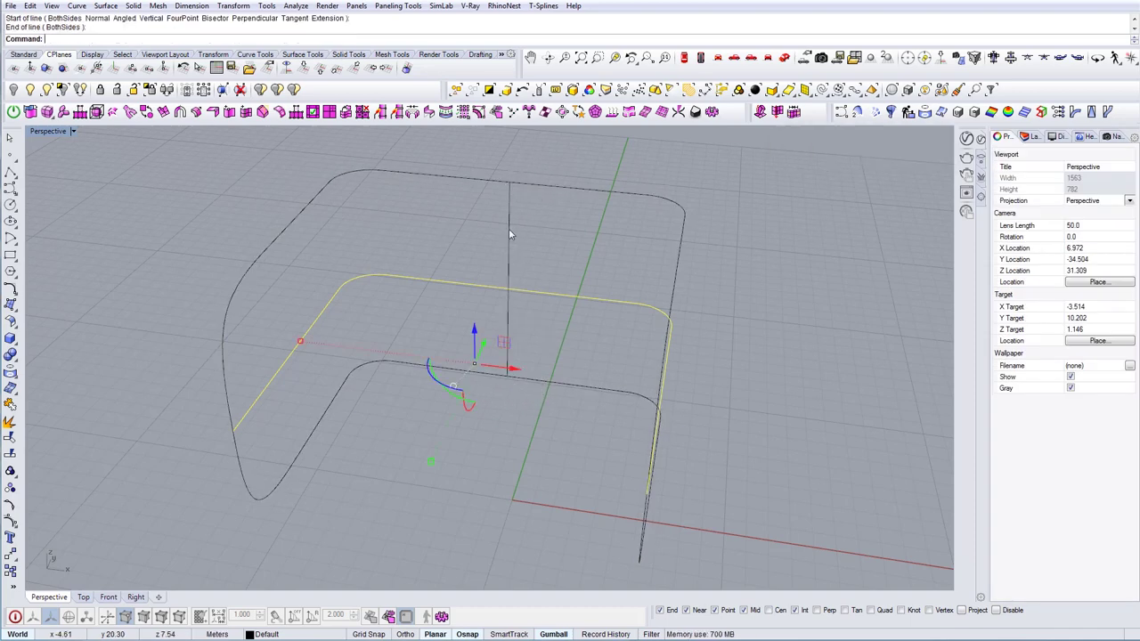
right_drag(507, 343, 412, 354)
Step: Draw a second line joining the lower and upper straight segments on one side of the frame curve
key(Escape)
text(L)
key(Return)
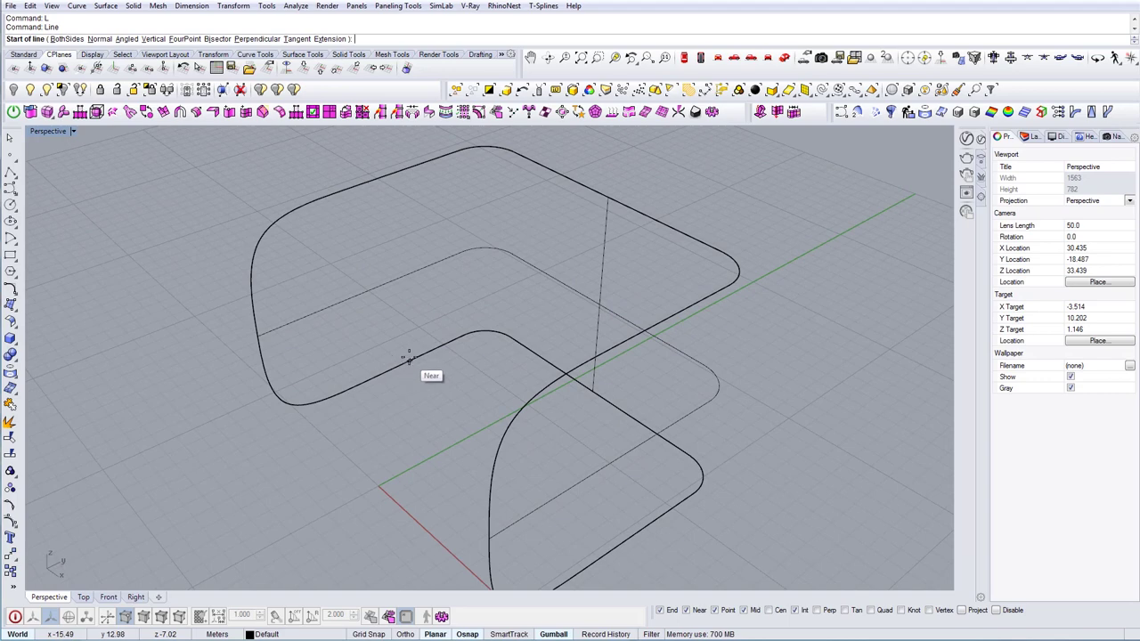
click(365, 379)
click(365, 203)
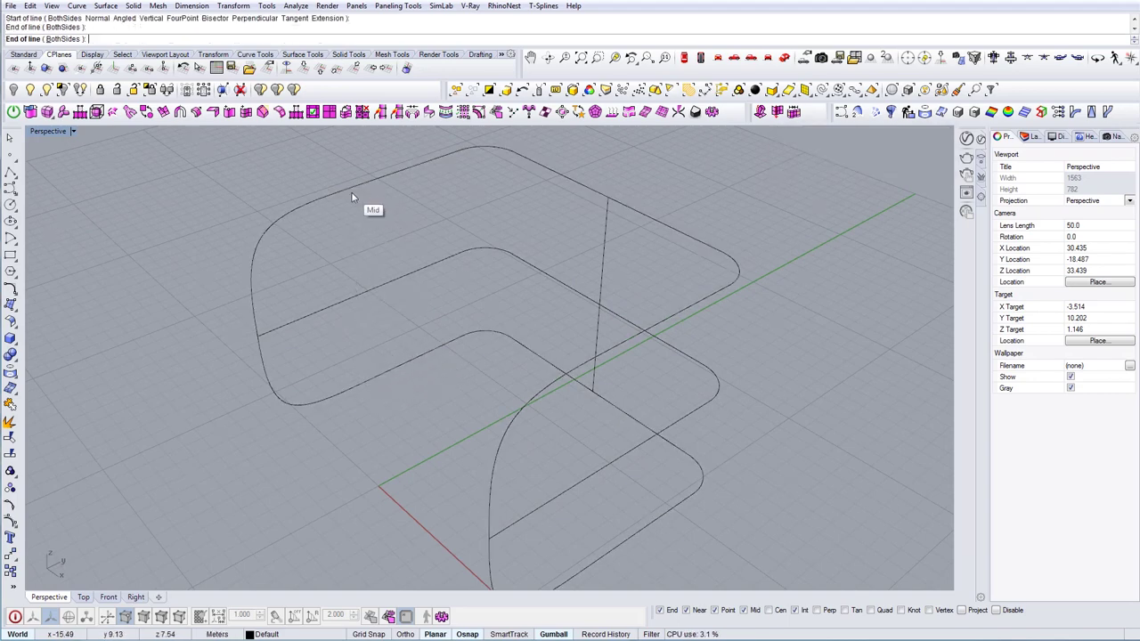
Step: Mirror the side line to the opposite side, using a mirror plane through the lower rear segment's midpoint
right_drag(351, 192, 475, 359)
click(401, 337)
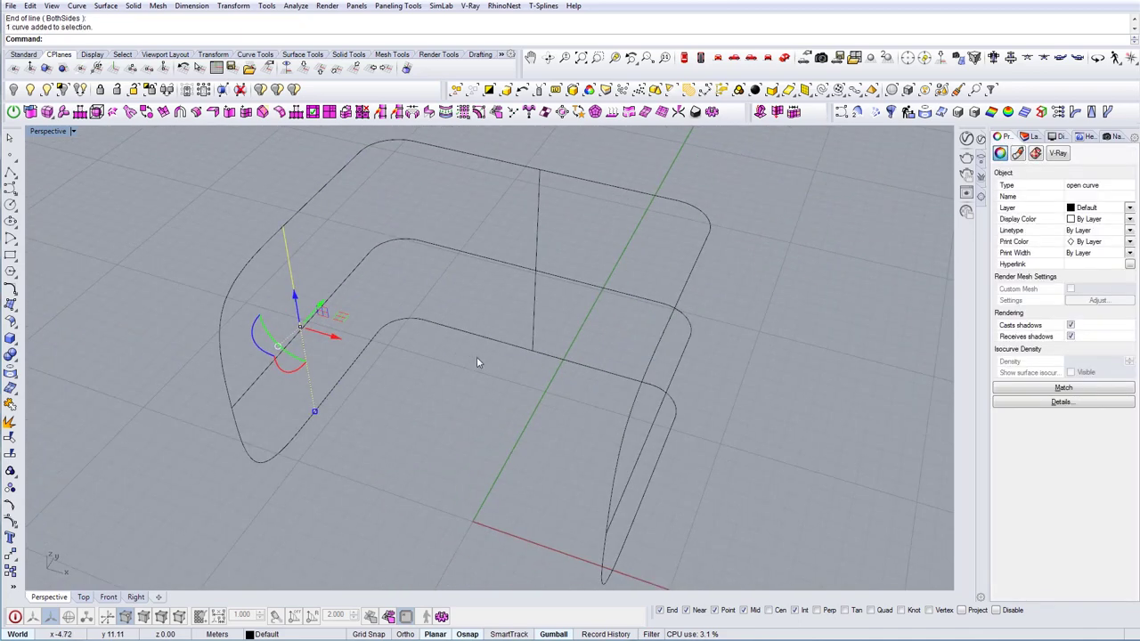
click(535, 353)
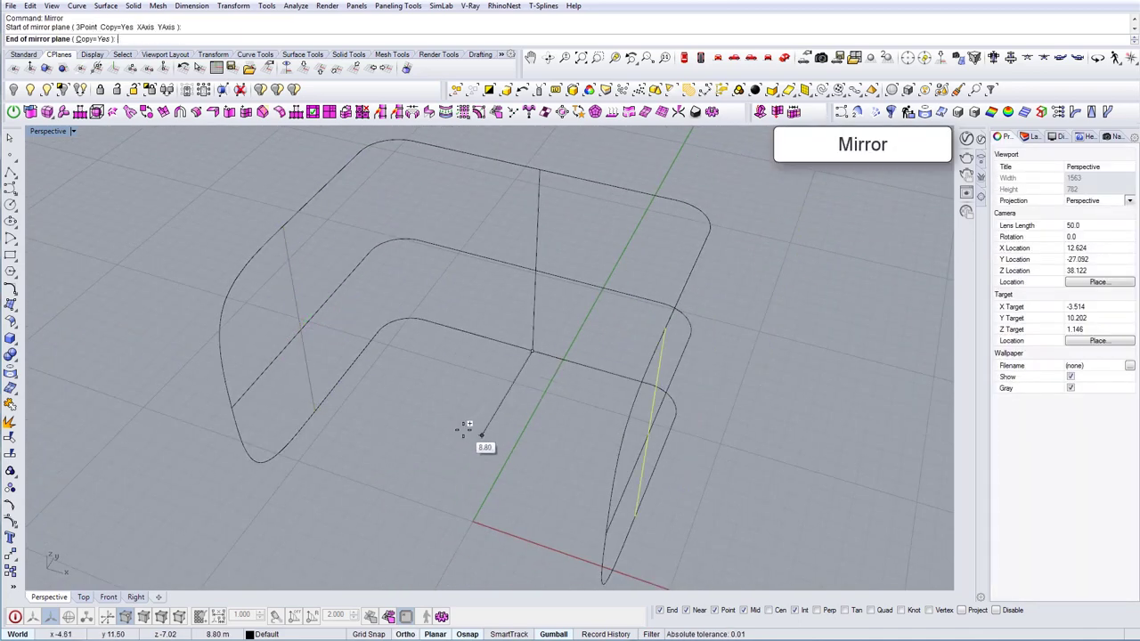
right_drag(488, 427, 453, 381)
scroll(453, 381, down, 4)
right_drag(571, 401, 529, 418)
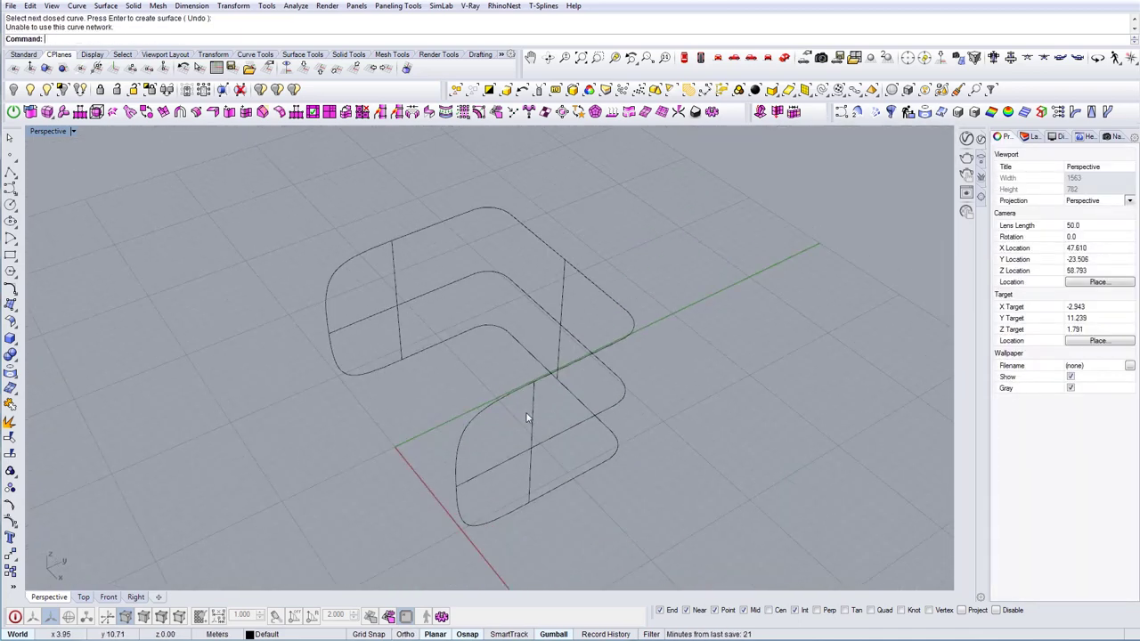
right_drag(450, 374, 491, 360)
click(373, 315)
click(421, 262)
right_drag(431, 262, 411, 268)
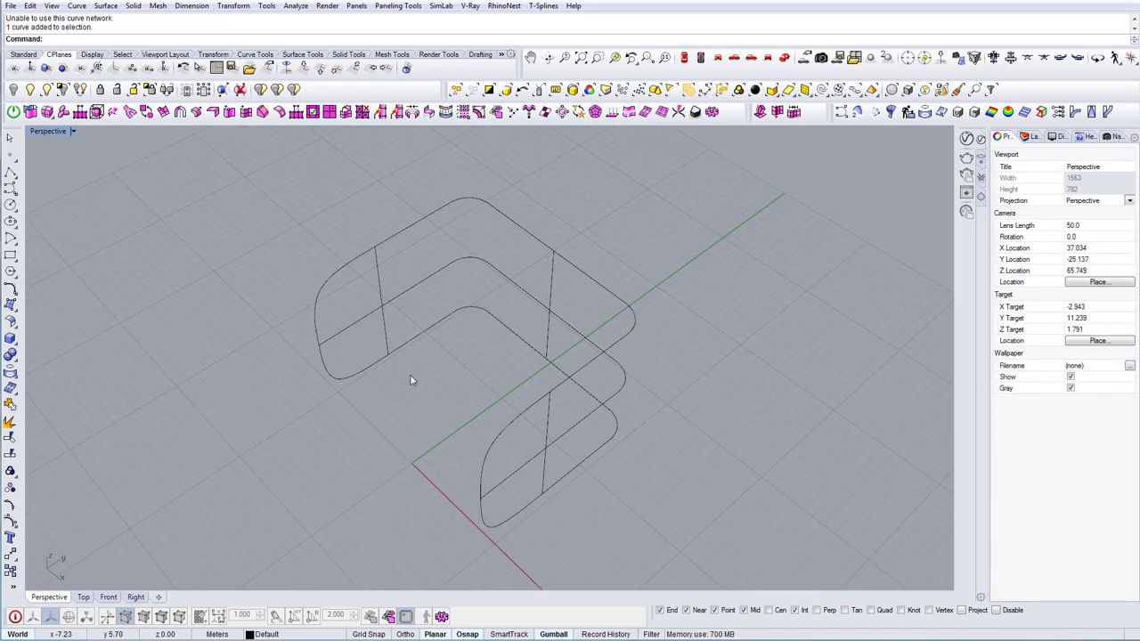
mouse_move(410, 374)
right_down()
mouse_move(458, 369)
mouse_move(424, 382)
right_up()
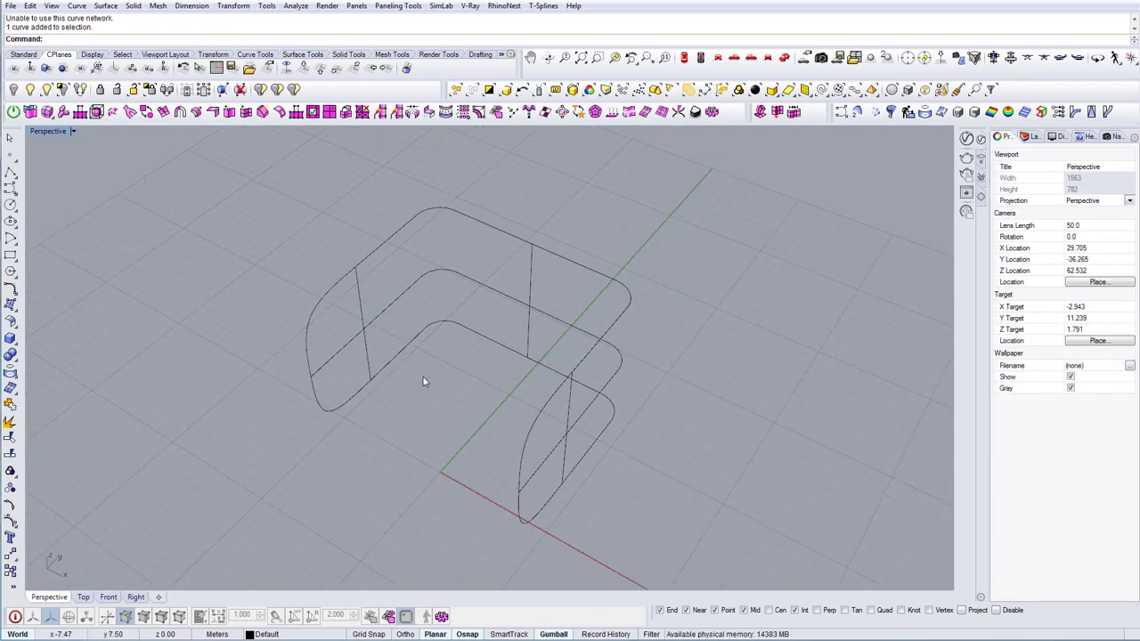
Step: Split the outer frame curve with the two side lines as cutting objects and check the resulting pieces
text(Split)
key(Return)
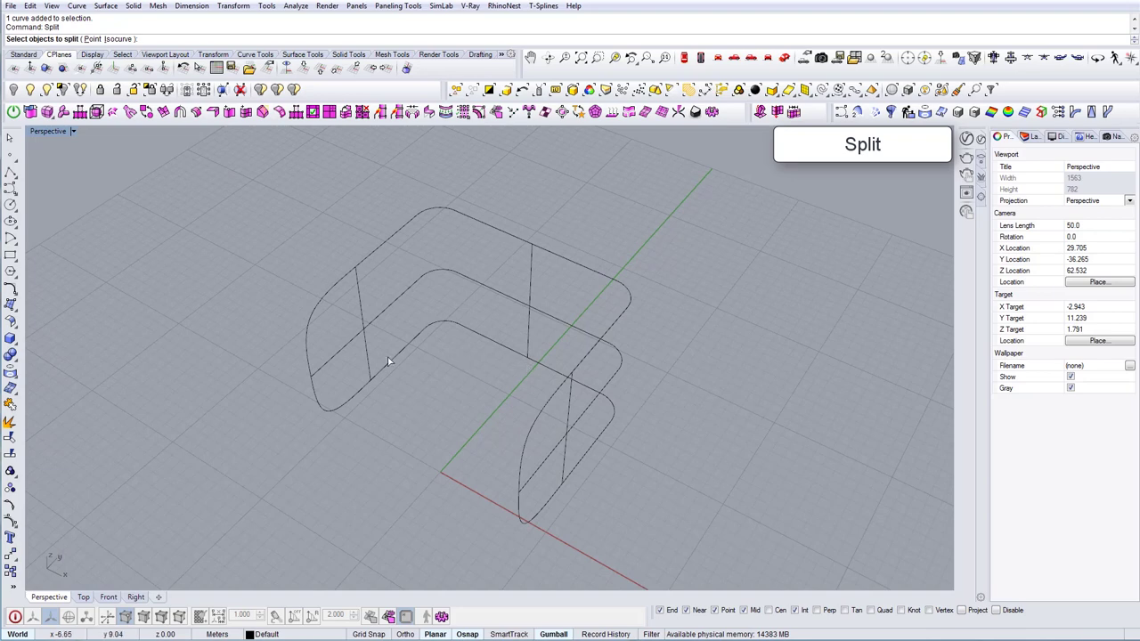
click(400, 353)
right_drag(500, 387, 484, 386)
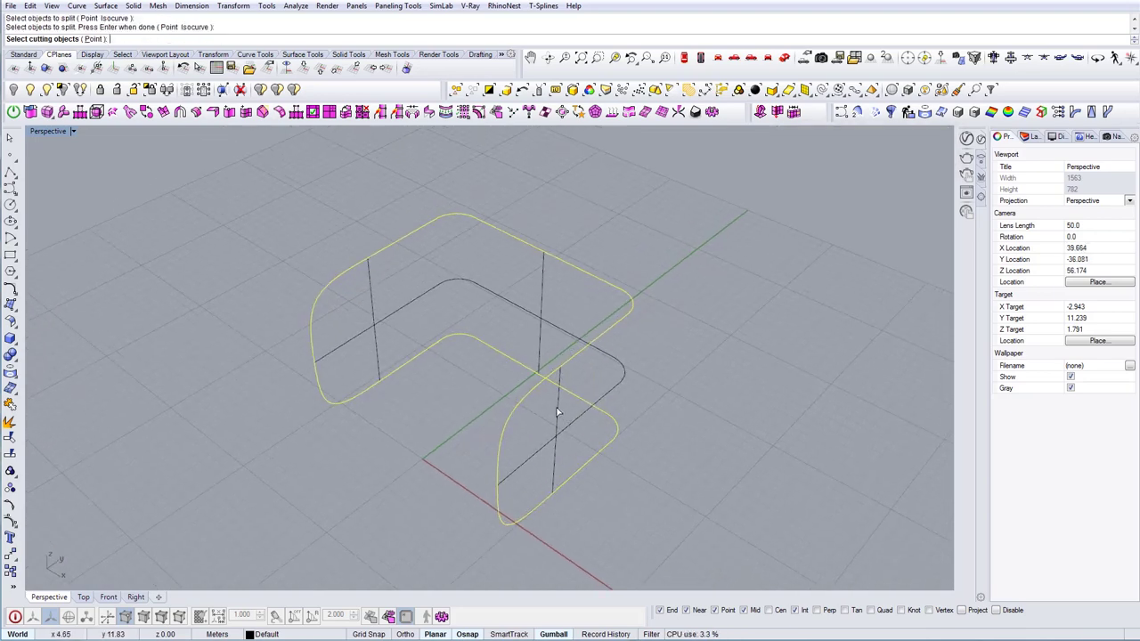
click(373, 293)
key(Return)
click(423, 353)
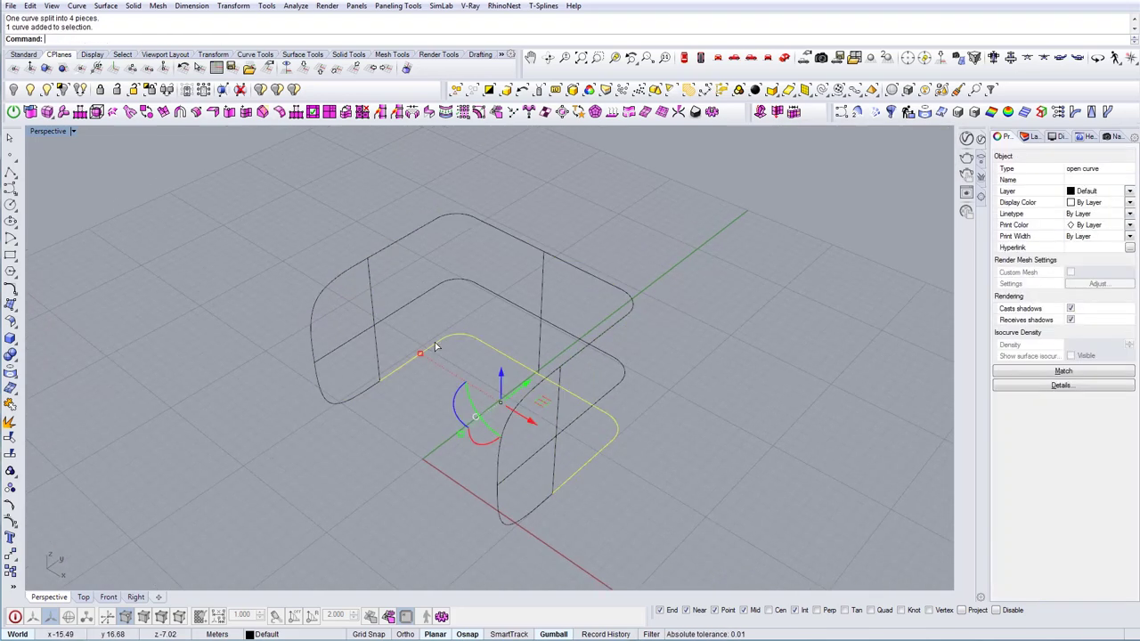
click(412, 232)
click(373, 288)
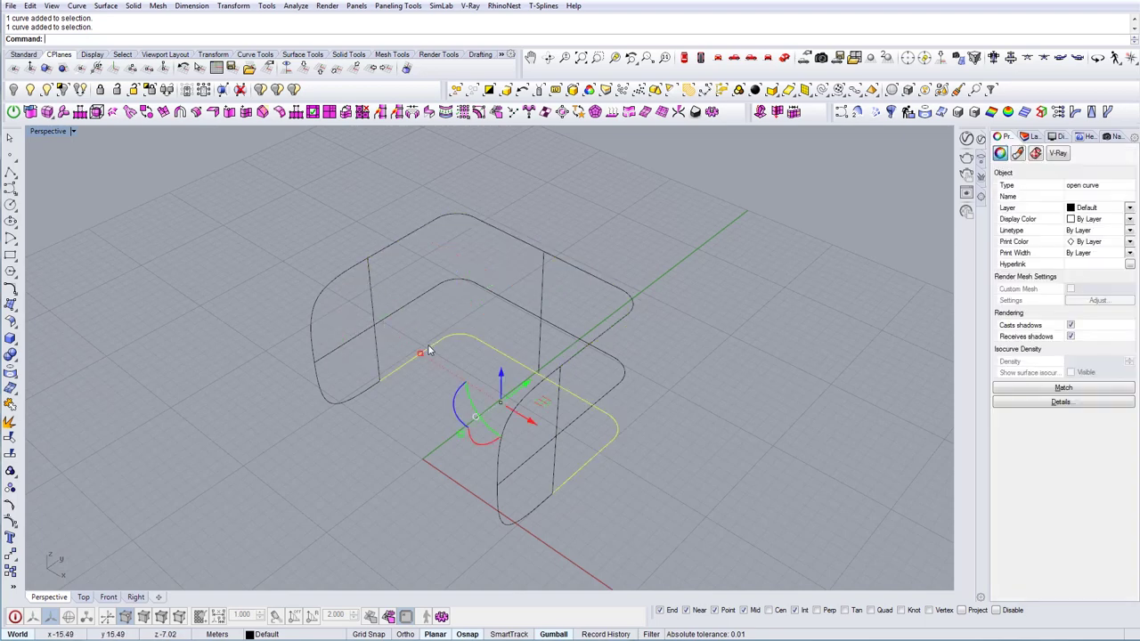
click(454, 379)
right_drag(454, 380, 464, 385)
text(Sweep1)
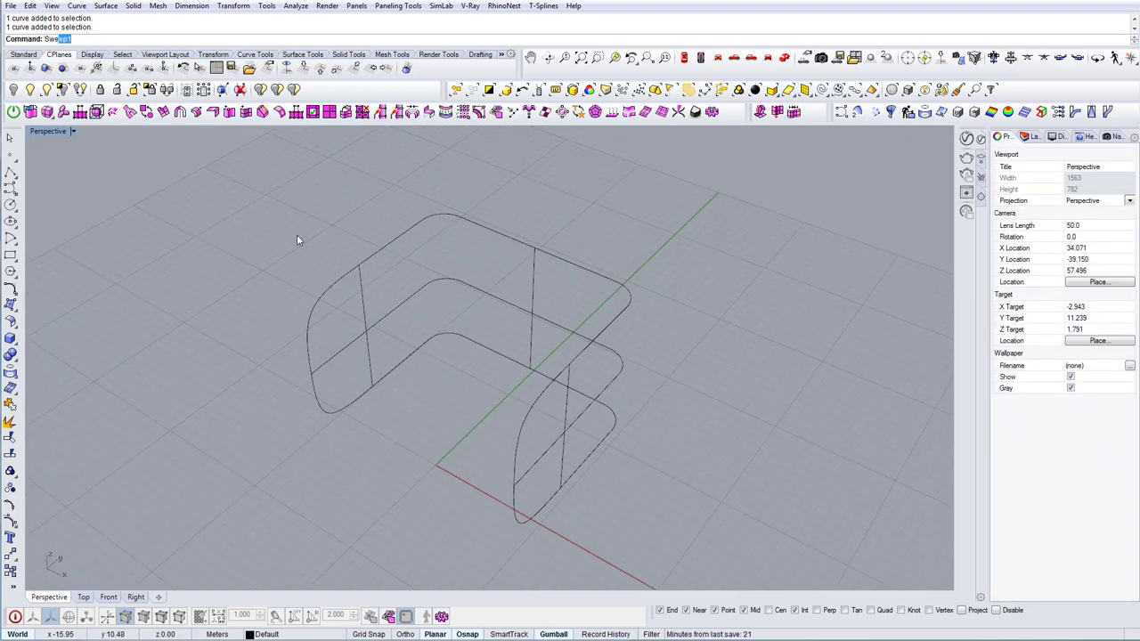
click(66, 57)
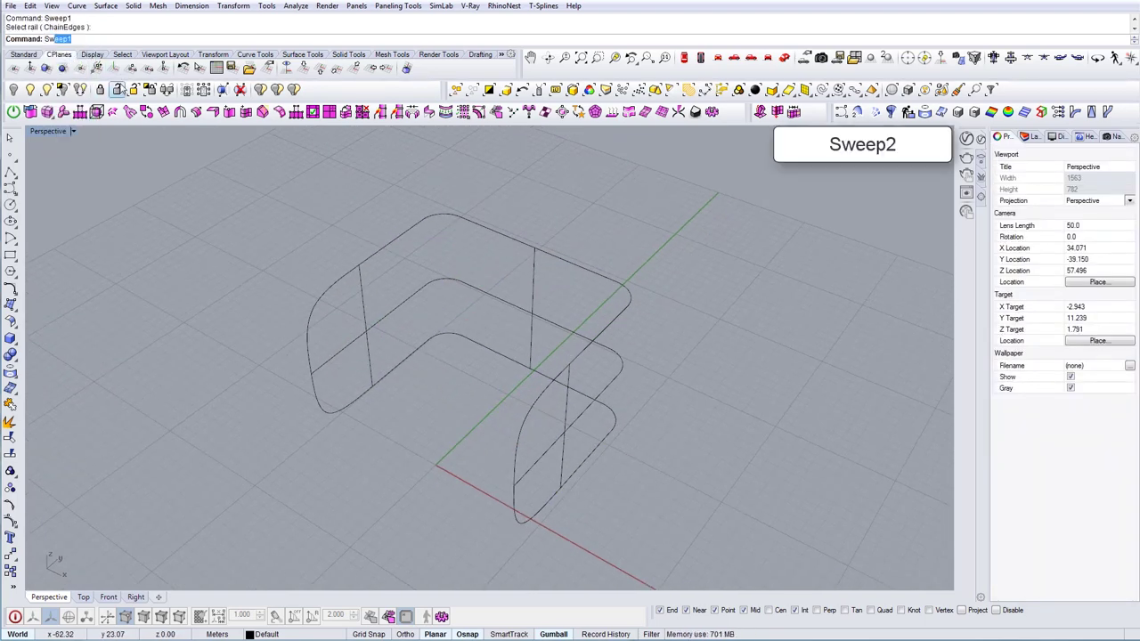
key(Escape)
Step: Create a Sweep2 surface using the upper and lower frame pieces as rails and the three connecting lines as cross sections
text(S)
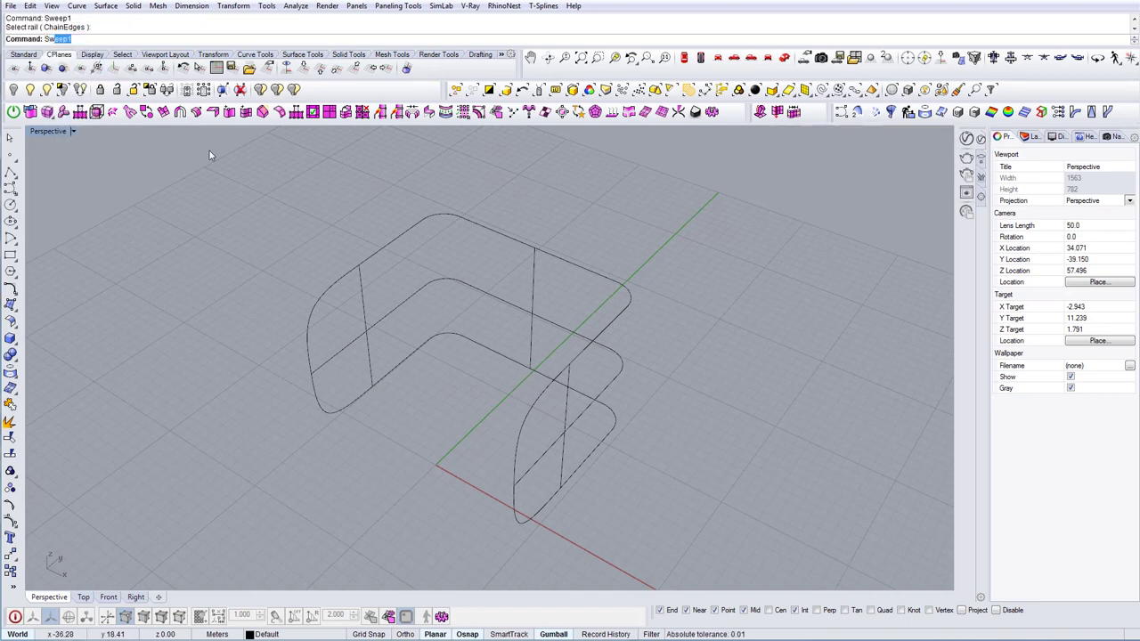
click(67, 58)
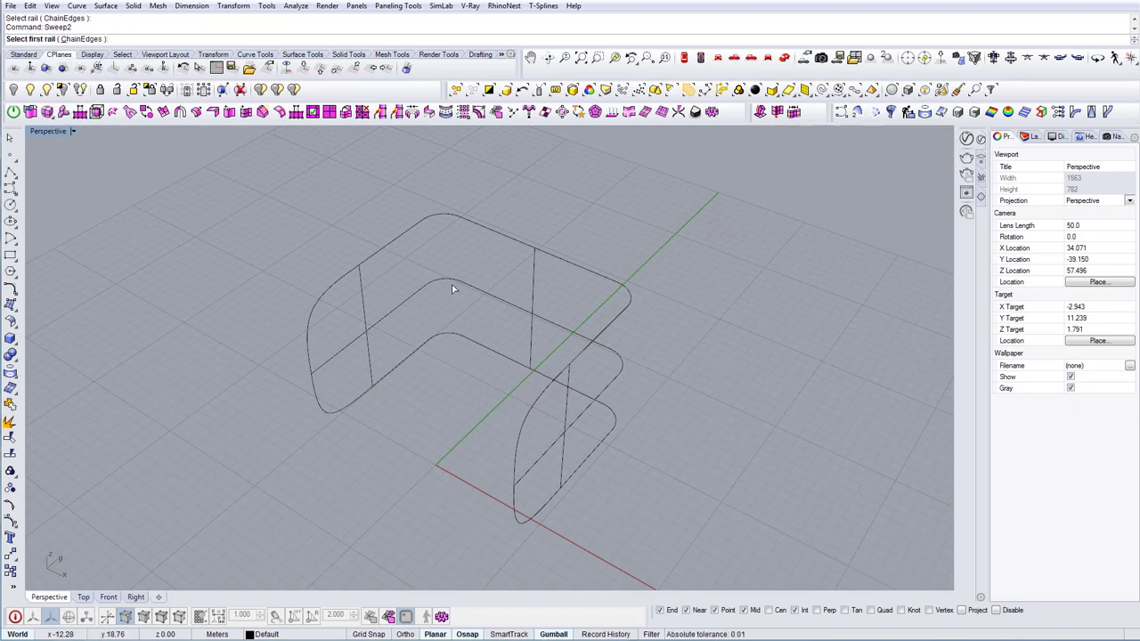
click(392, 243)
click(414, 358)
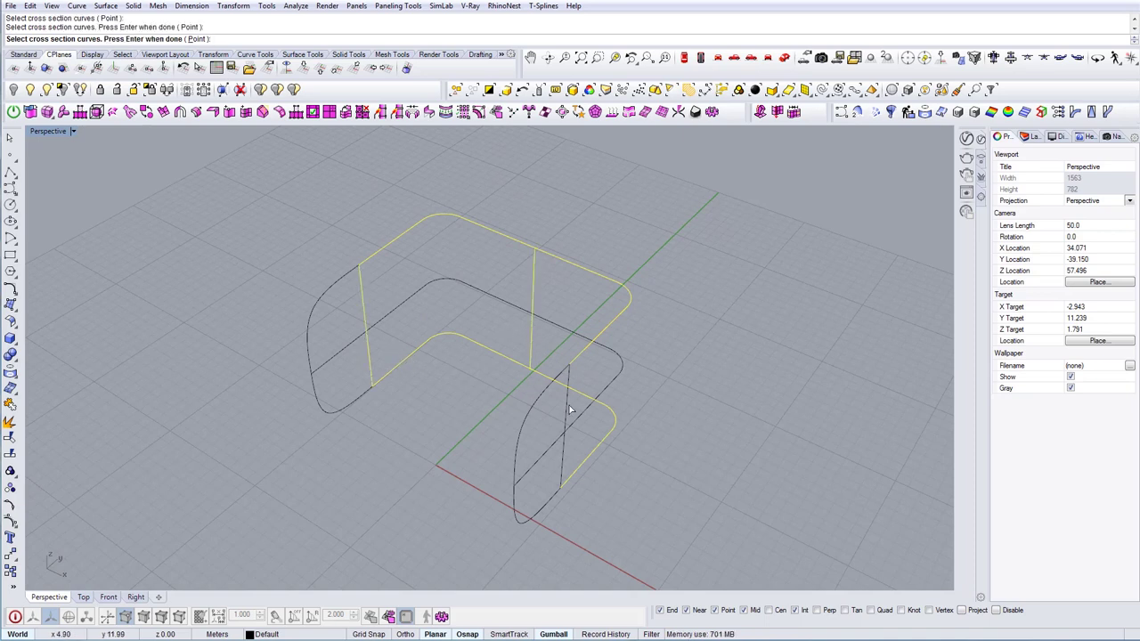
key(Return)
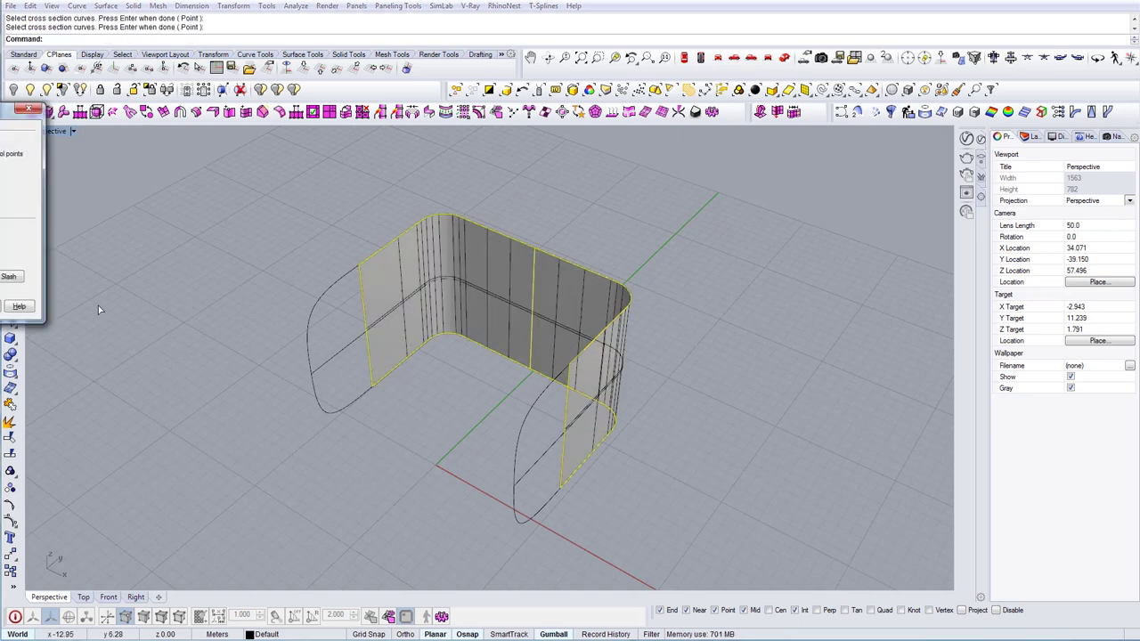
key(Return)
Step: Hide the swept surface so that only the curves are shown
mouse_move(445, 341)
right_down()
mouse_move(532, 330)
mouse_move(373, 331)
mouse_move(466, 445)
mouse_move(515, 422)
mouse_move(608, 473)
right_up()
click(515, 422)
click(14, 90)
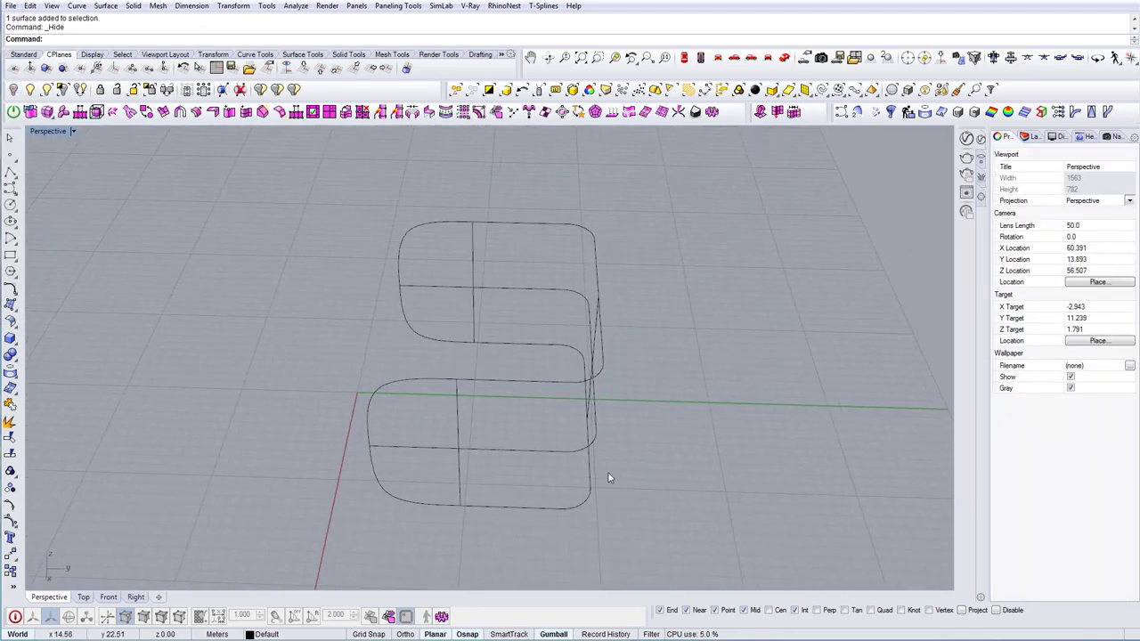
Step: Trim away the curves behind the two side lines and delete the front remnants of the middle curve
drag(609, 473, 522, 200)
right_drag(515, 332, 522, 415)
key(Escape)
text(tr)
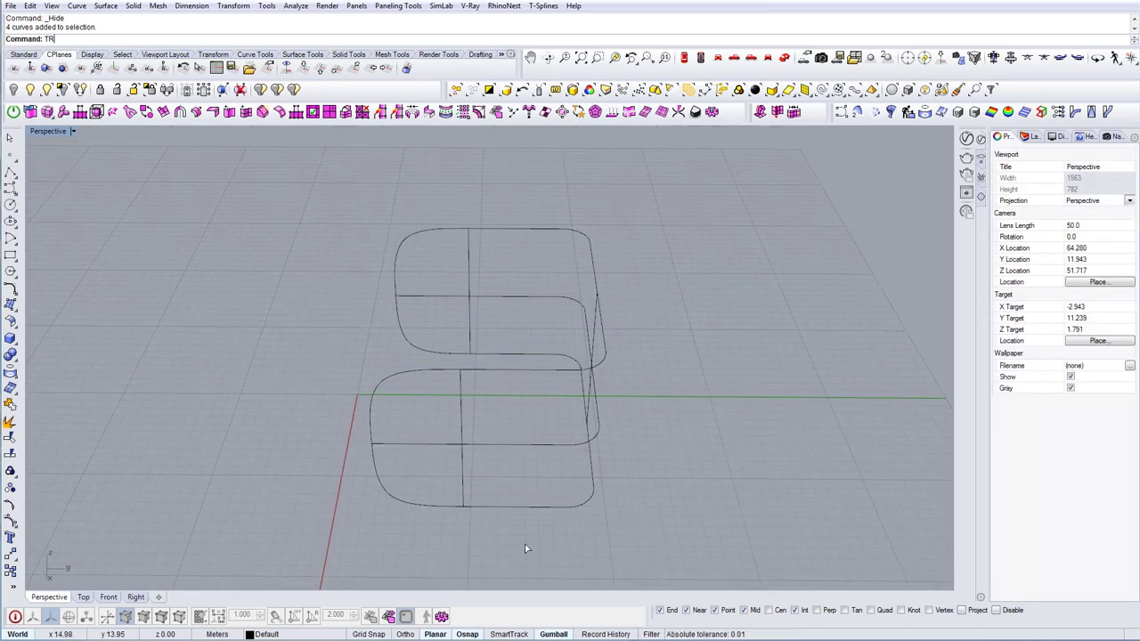
key(Return)
drag(525, 545, 445, 203)
drag(512, 268, 519, 216)
key(Return)
right_drag(577, 395, 521, 444)
click(443, 450)
key(Delete)
right_drag(424, 289, 319, 191)
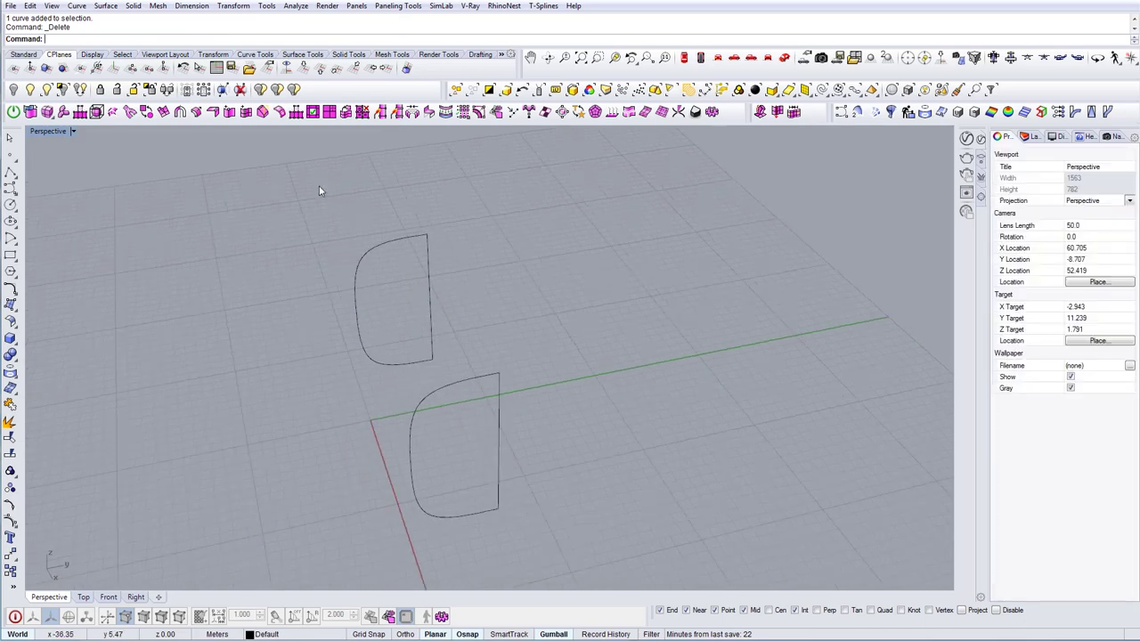
Step: Join each curved front piece with its side line into a closed outline
drag(453, 374, 447, 370)
key(ctrl+j)
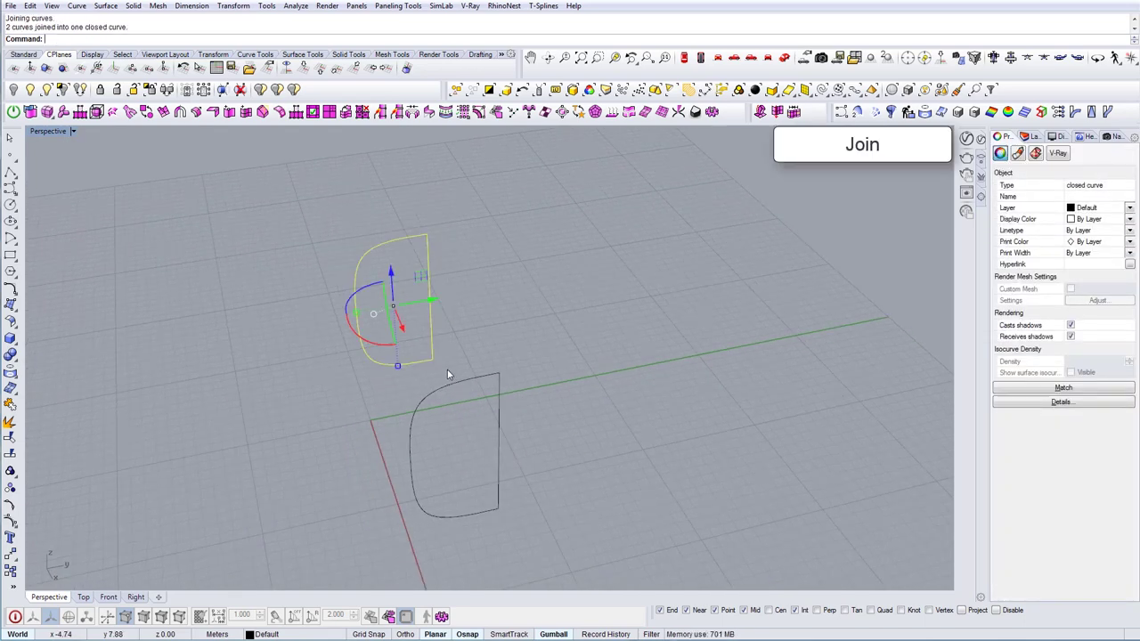
right_drag(419, 382, 463, 356)
drag(422, 337, 580, 562)
right_drag(488, 486, 504, 514)
Step: Fill both closed side outlines with planar surfaces using PlanarSrf
drag(504, 463, 330, 270)
text(Pa)
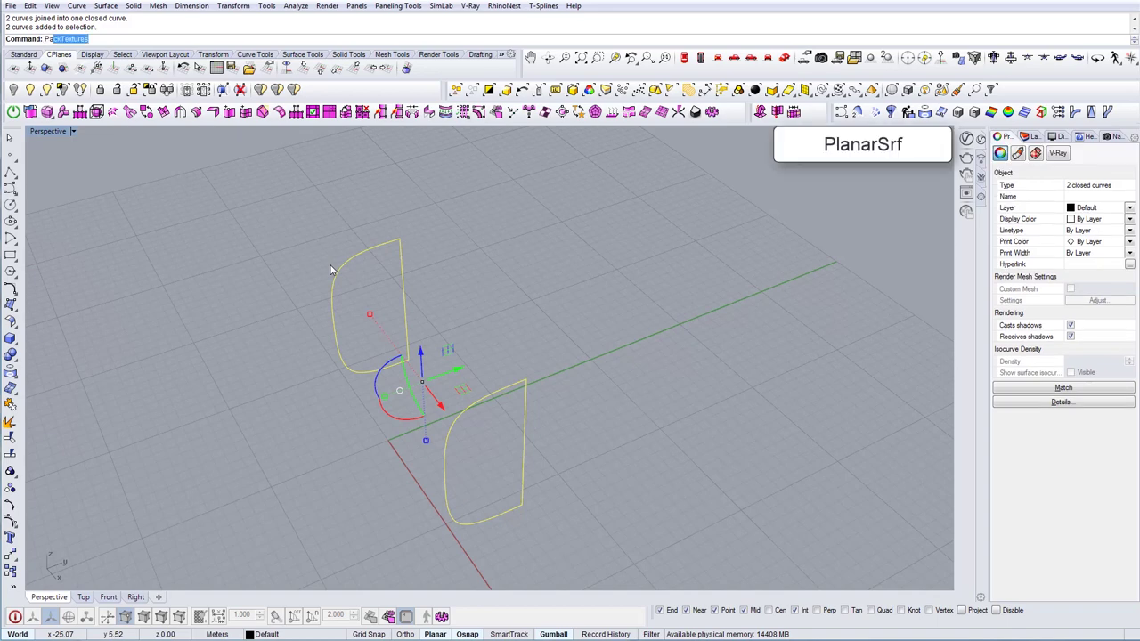
text(lanarSrf)
key(Return)
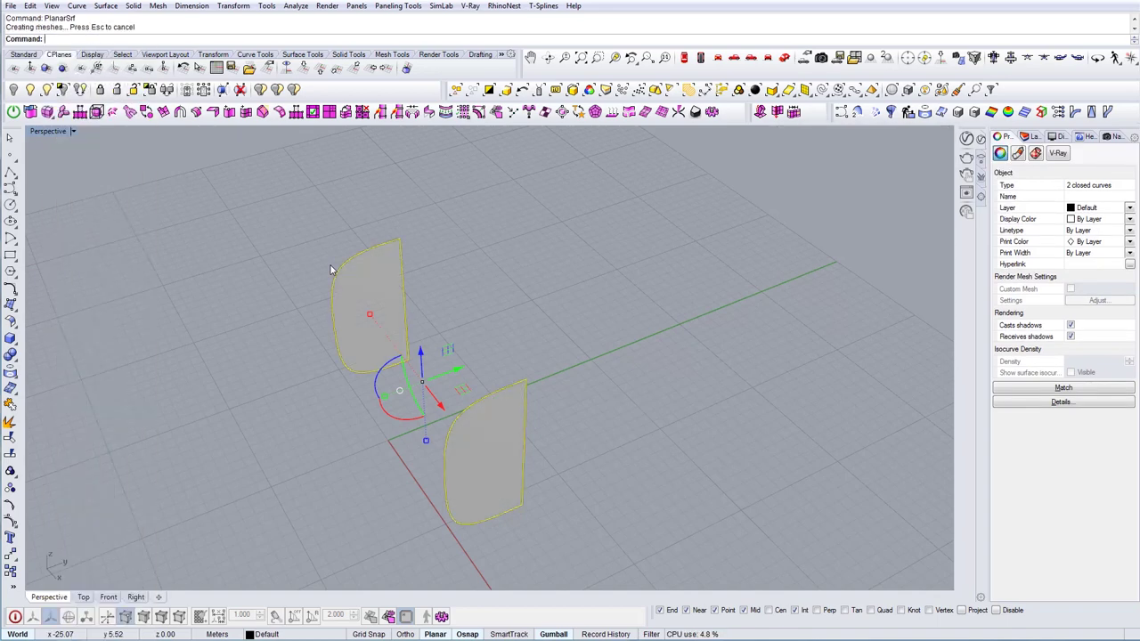
Step: Show the hidden swept surface again while keeping the upholstery balls hidden
click(47, 90)
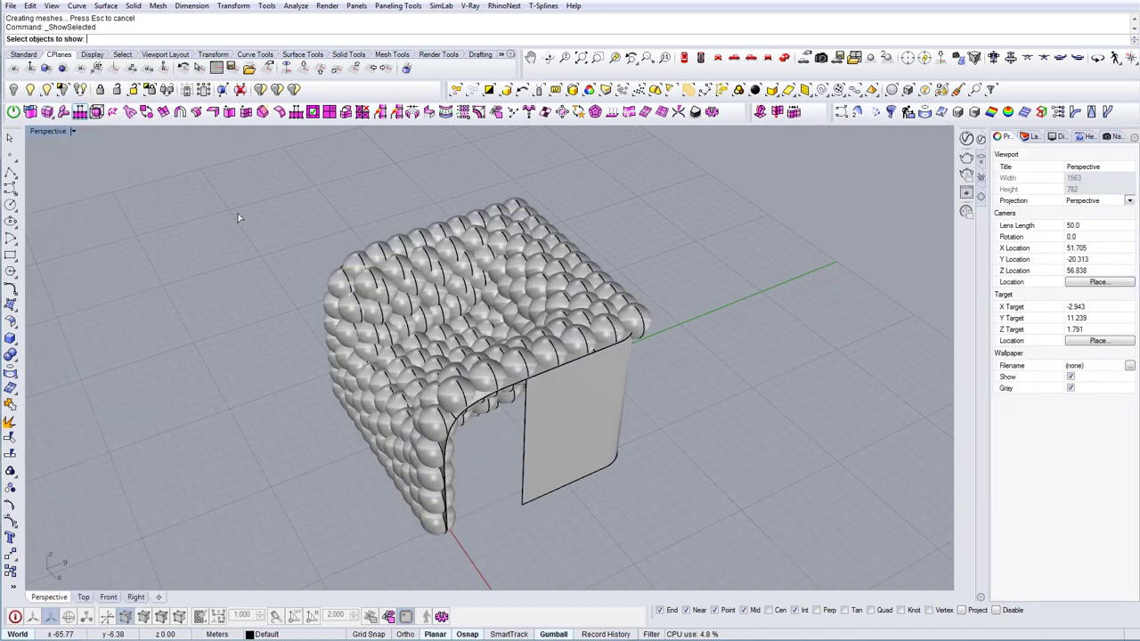
click(595, 410)
right_drag(596, 410, 446, 401)
right_click(546, 420)
right_drag(546, 419, 591, 406)
Step: Join the swept surface and the two planar side surfaces into one polysurface
click(593, 404)
shift+click(534, 428)
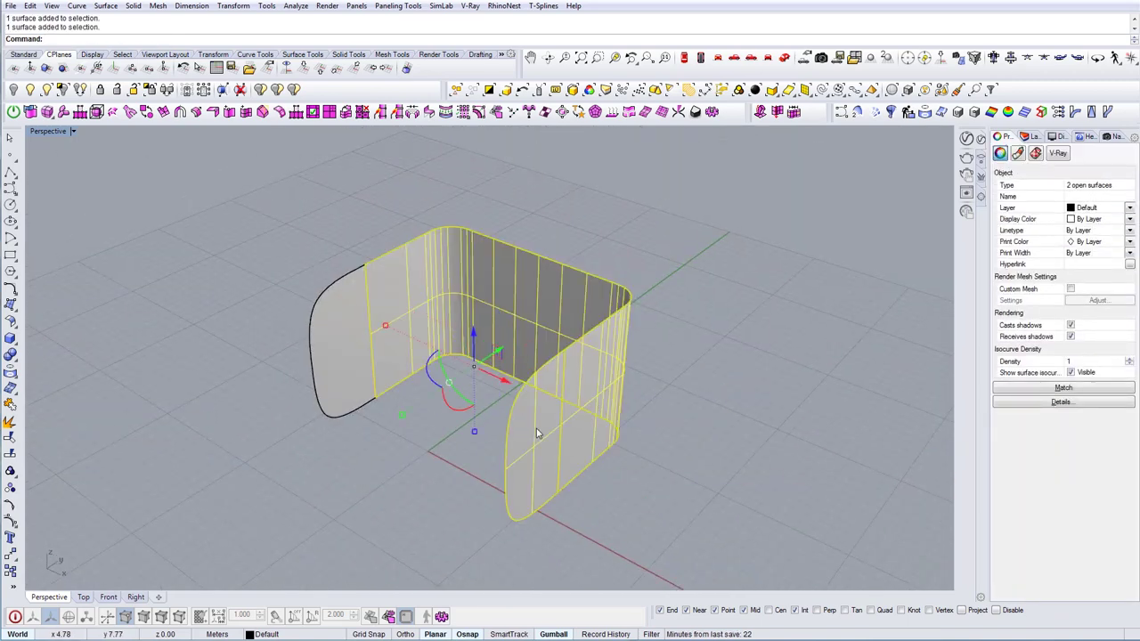
text(Join)
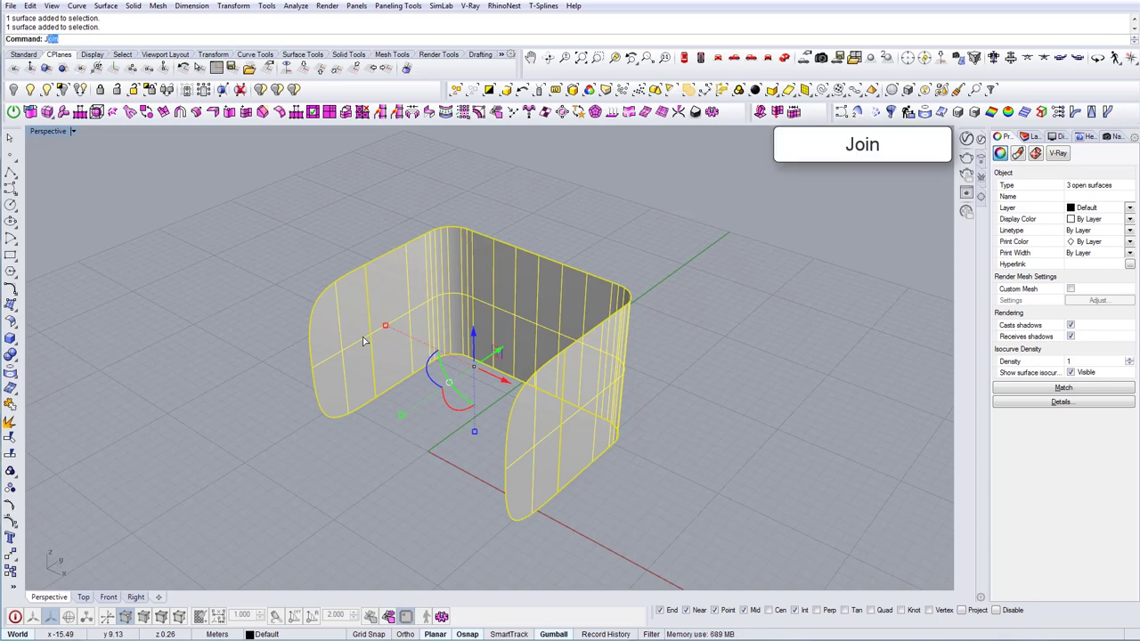
click(411, 330)
right_drag(413, 331, 476, 298)
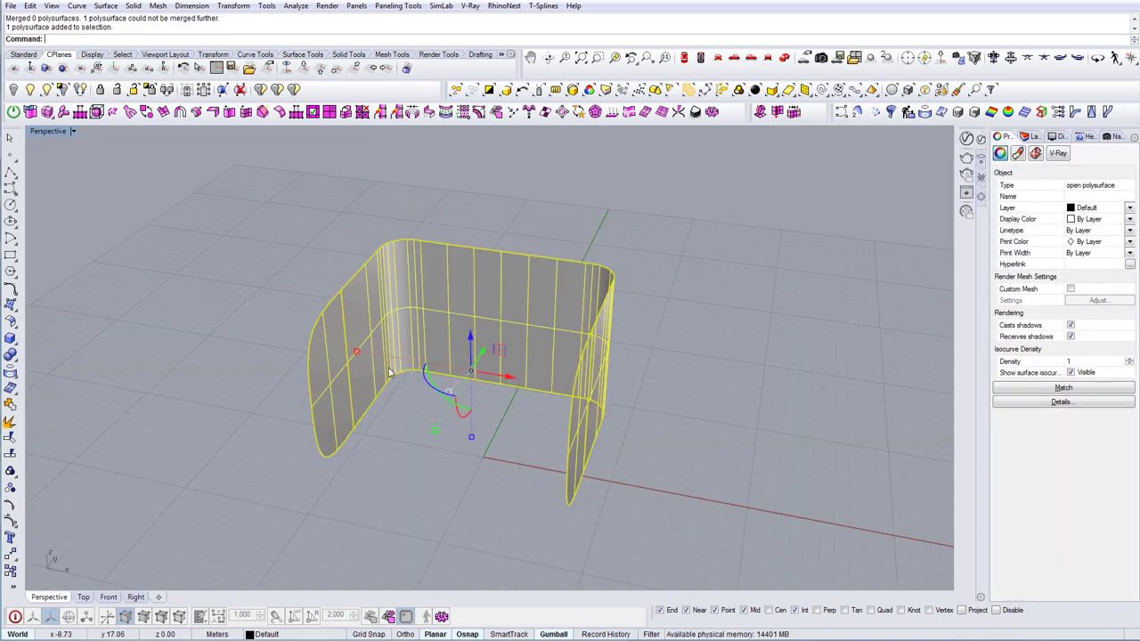
Step: Offset the joined shell with OffsetSrf to give it a thin solid thickness
click(401, 365)
right_drag(401, 365, 304, 311)
click(407, 318)
right_drag(408, 318, 438, 371)
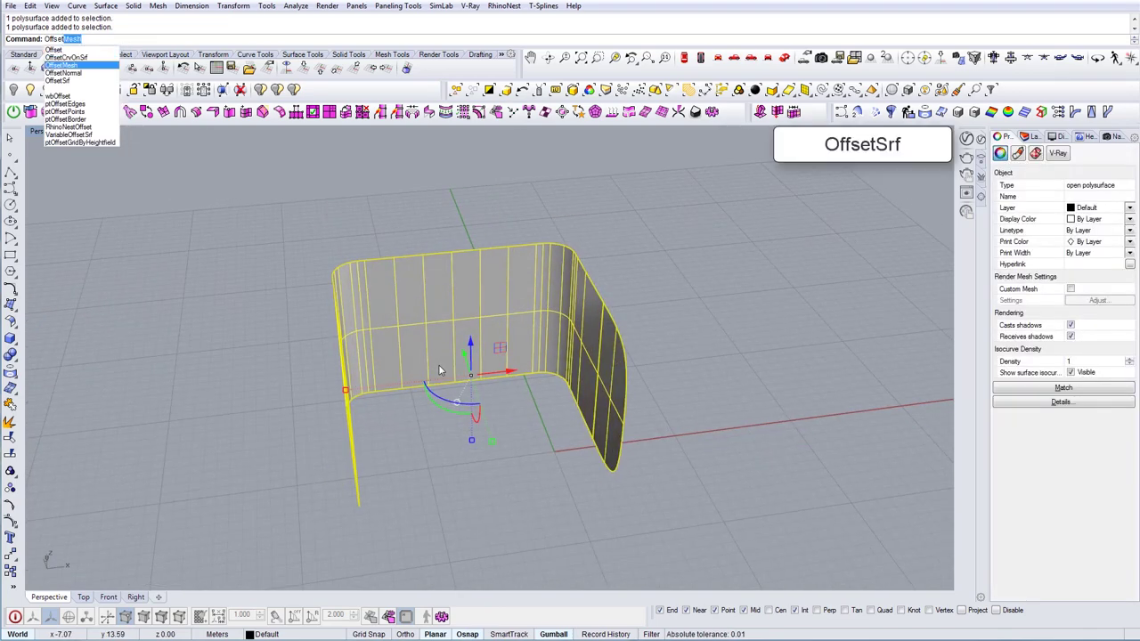
text(Srf)
key(Return)
scroll(412, 447, up, 3)
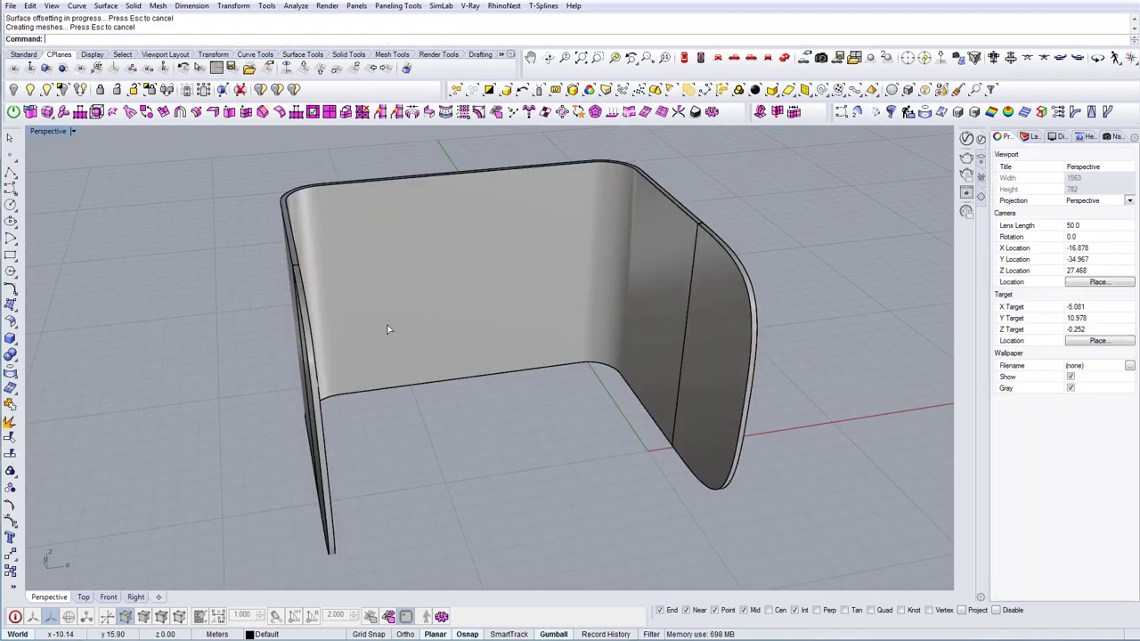
mouse_move(363, 350)
right_down()
mouse_move(387, 357)
mouse_move(288, 336)
mouse_move(390, 353)
mouse_move(352, 370)
right_up()
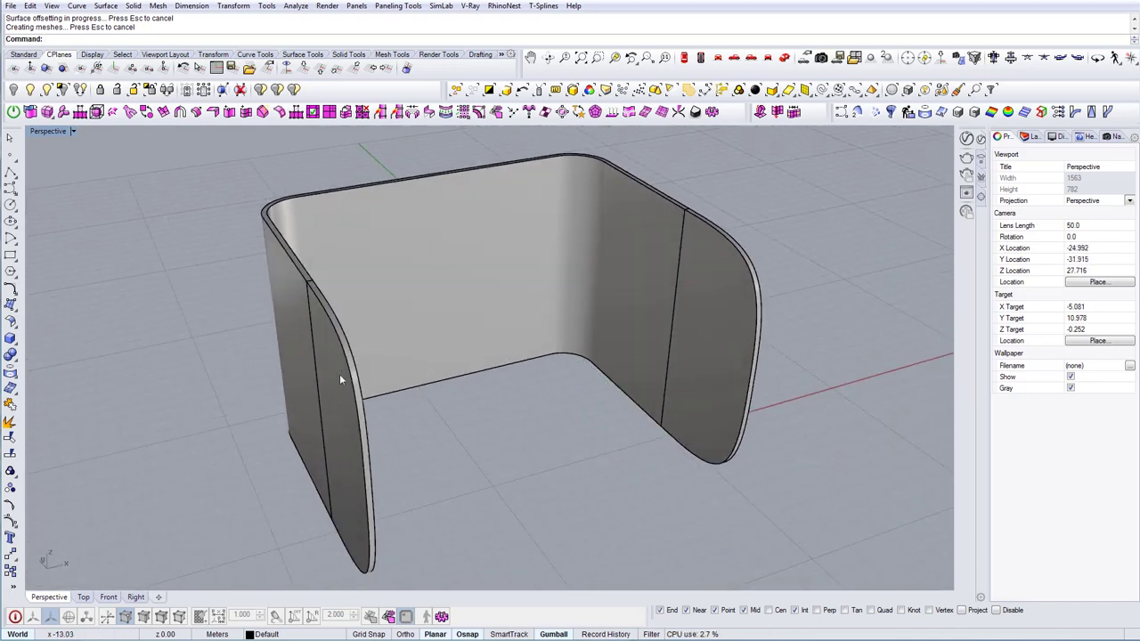
Step: Select all remaining curves with SelCrv and delete them from the thickened shell
scroll(356, 348, up, 5)
click(376, 355)
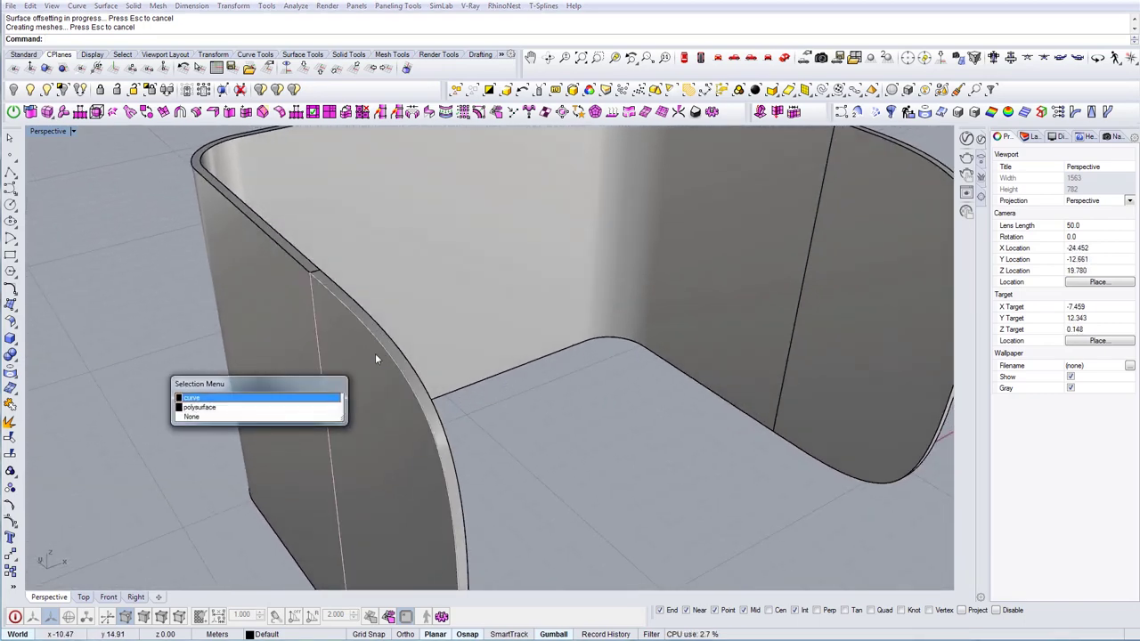
click(288, 399)
text(lCrv)
key(Return)
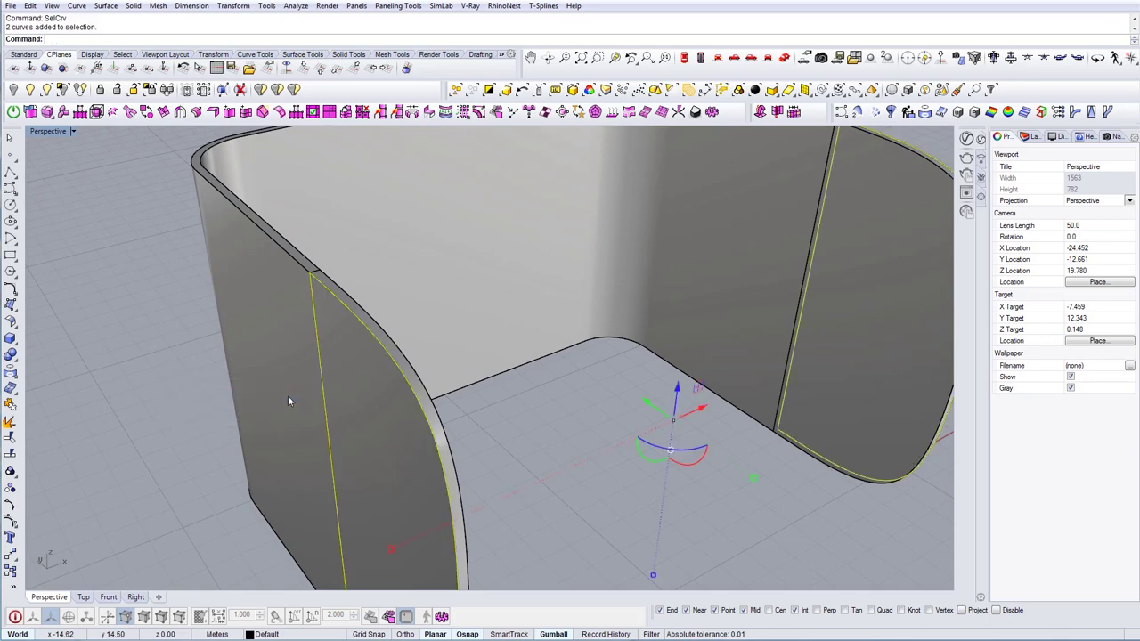
scroll(286, 395, down, 3)
key(Delete)
right_drag(476, 365, 392, 371)
scroll(445, 312, up, 5)
scroll(410, 349, down, 4)
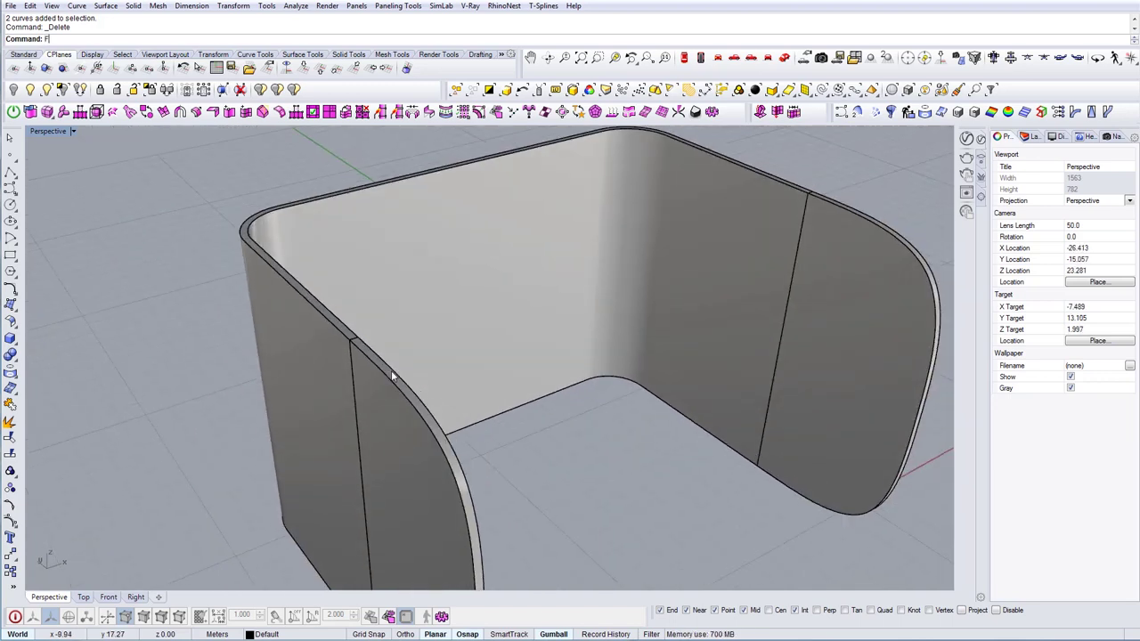
Step: Fillet the outer and inner rim edges all around the thickened shell with a 0.05 radius
text(Edge)
key(Return)
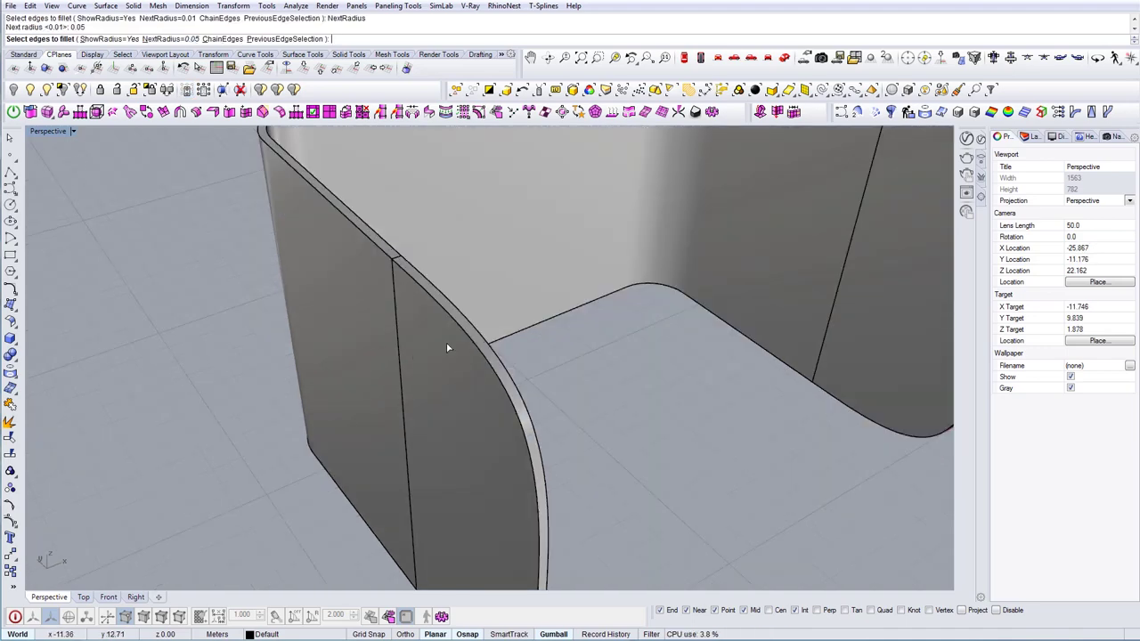
click(390, 279)
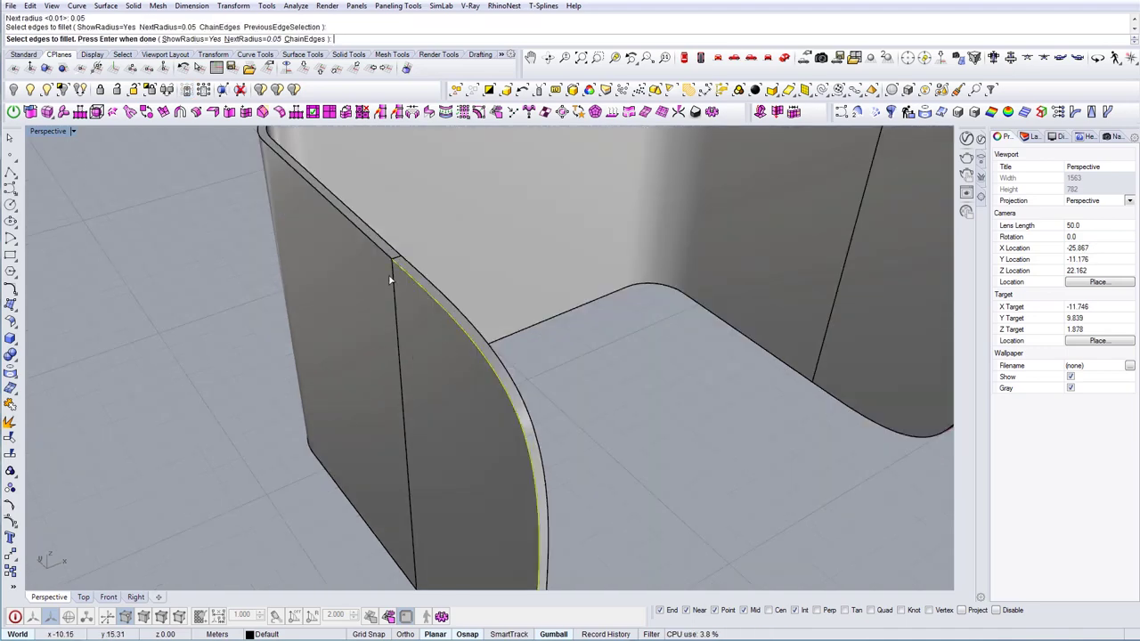
scroll(379, 251, down, 9)
right_drag(378, 251, 351, 301)
scroll(657, 321, up, 7)
right_drag(656, 321, 605, 275)
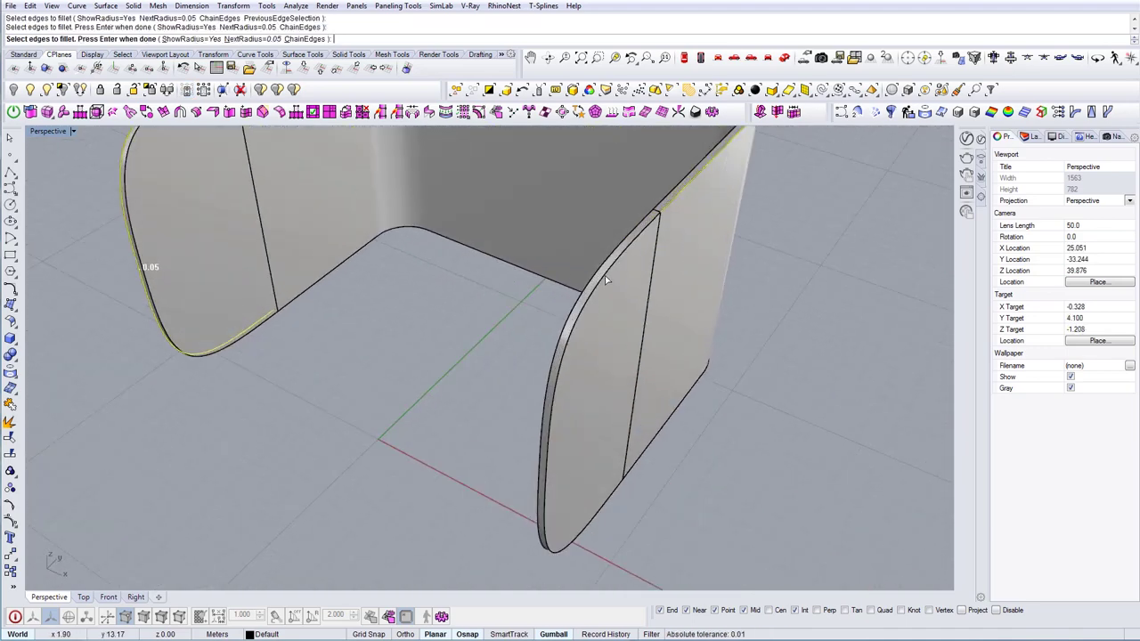
click(605, 275)
right_drag(636, 327, 677, 447)
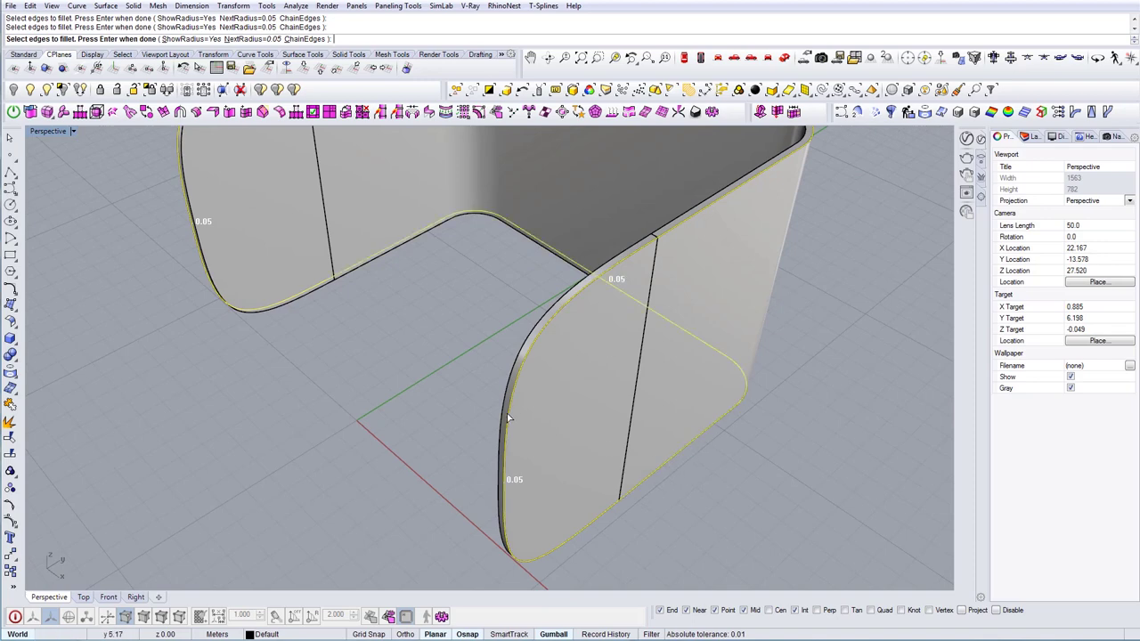
right_drag(506, 413, 711, 416)
shift+right_drag(294, 343, 579, 371)
shift+right_drag(382, 274, 362, 364)
right_drag(522, 323, 497, 388)
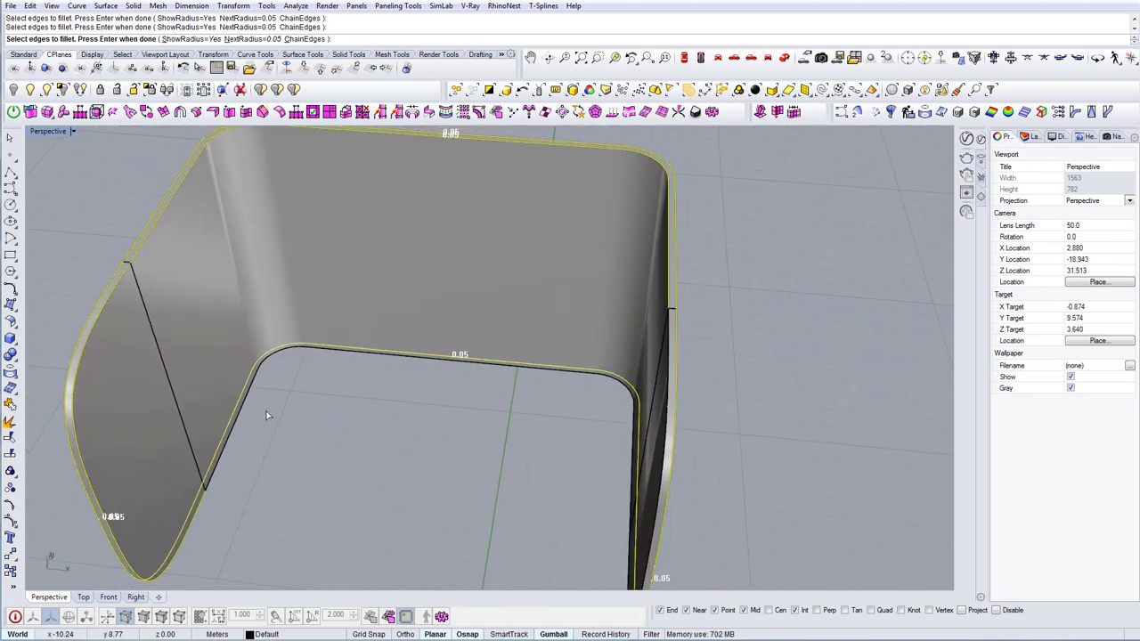
right_drag(605, 445, 634, 511)
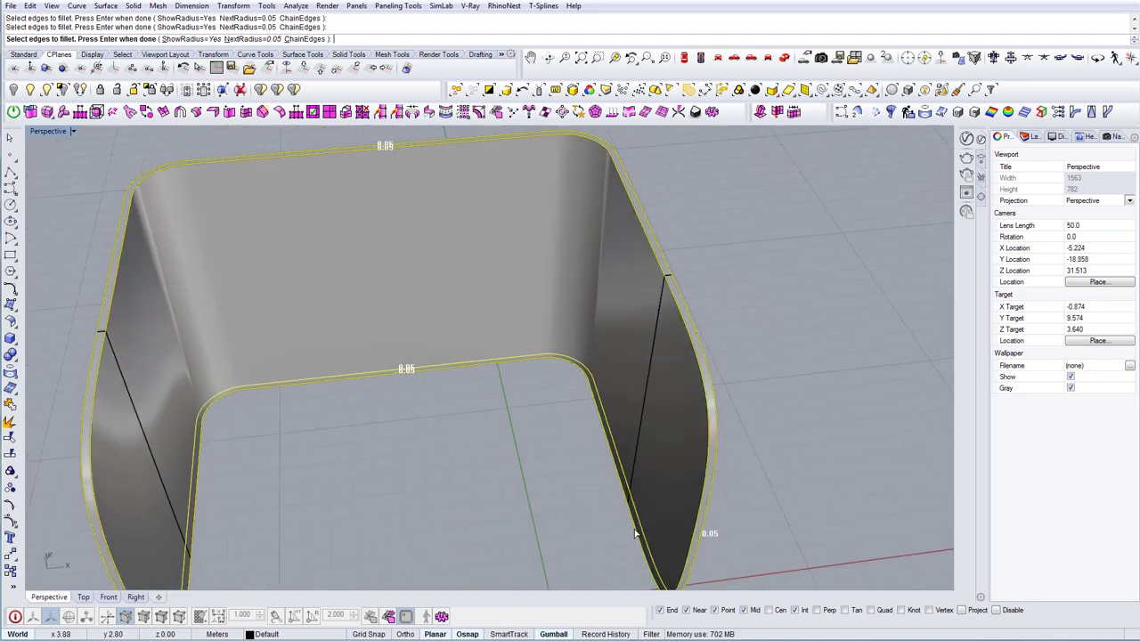
key(Return)
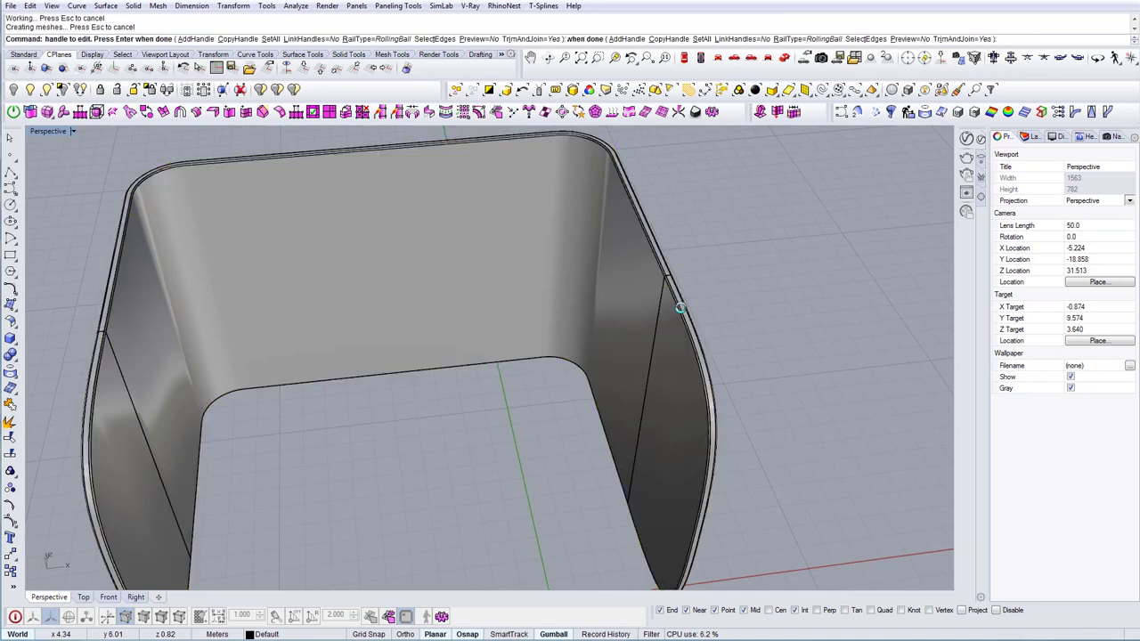
Step: Show the hidden ball upholstery together with the filleted shell
scroll(148, 397, up, 4)
right_drag(163, 337, 263, 333)
scroll(229, 281, down, 6)
click(242, 378)
right_drag(242, 379, 263, 382)
click(134, 167)
click(131, 168)
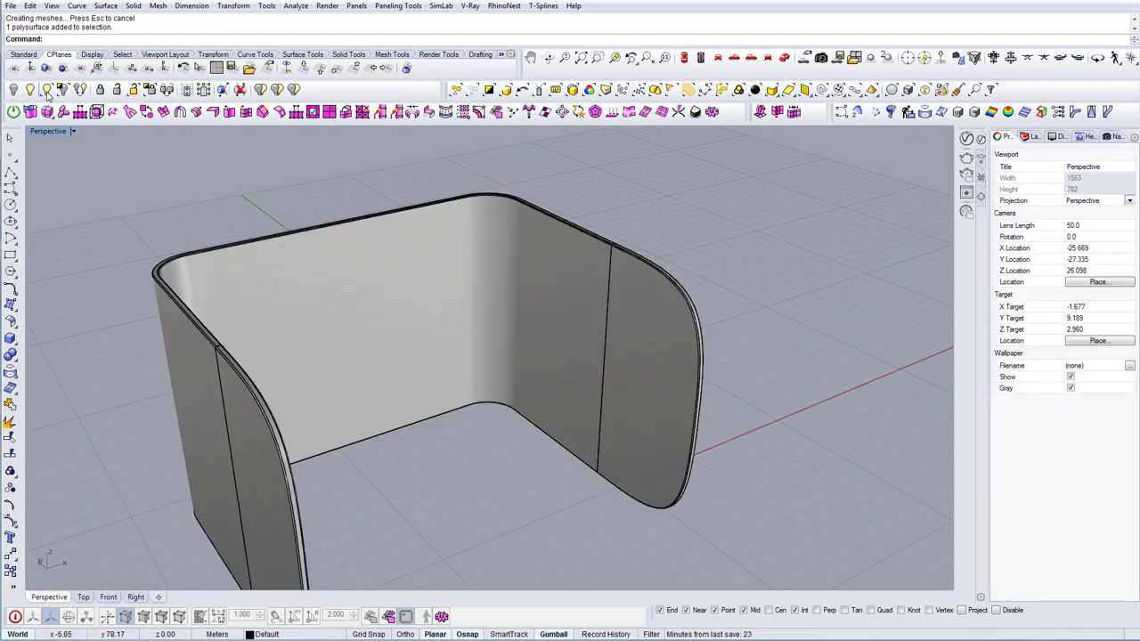
click(30, 89)
right_drag(445, 267, 352, 359)
click(365, 358)
key(Escape)
Step: Ungroup the upholstery balls so they can be edited individually
right_drag(512, 359, 274, 360)
click(504, 400)
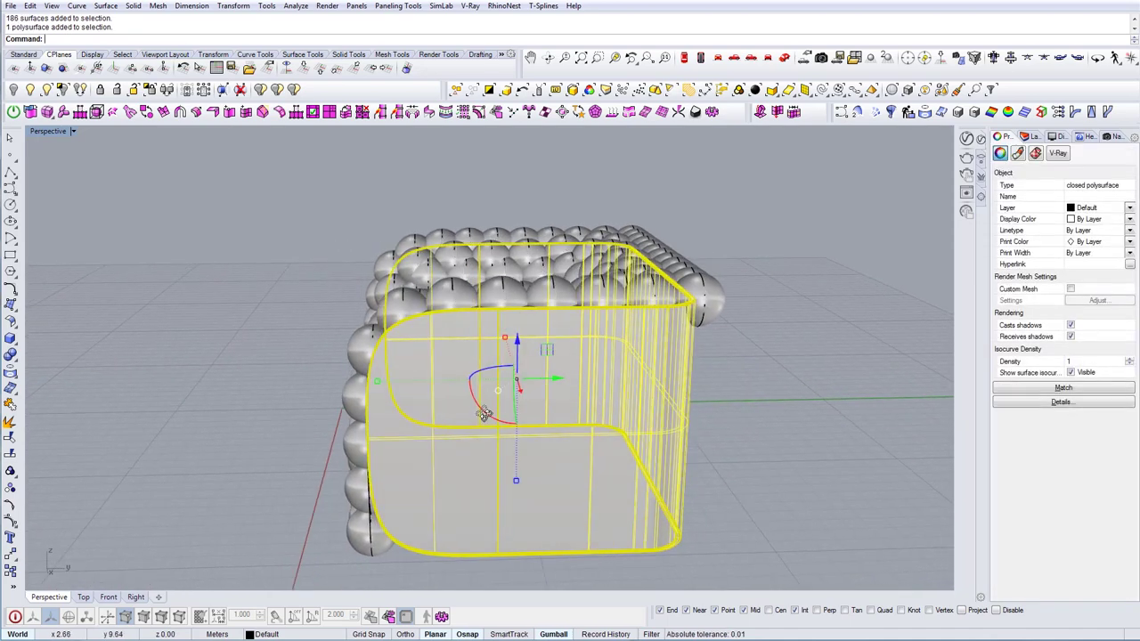
right_drag(535, 383, 639, 346)
click(670, 310)
right_drag(673, 312, 705, 280)
text(UG)
key(Return)
Step: Delete the row of balls that overhangs the shell's upper back edge
click(706, 278)
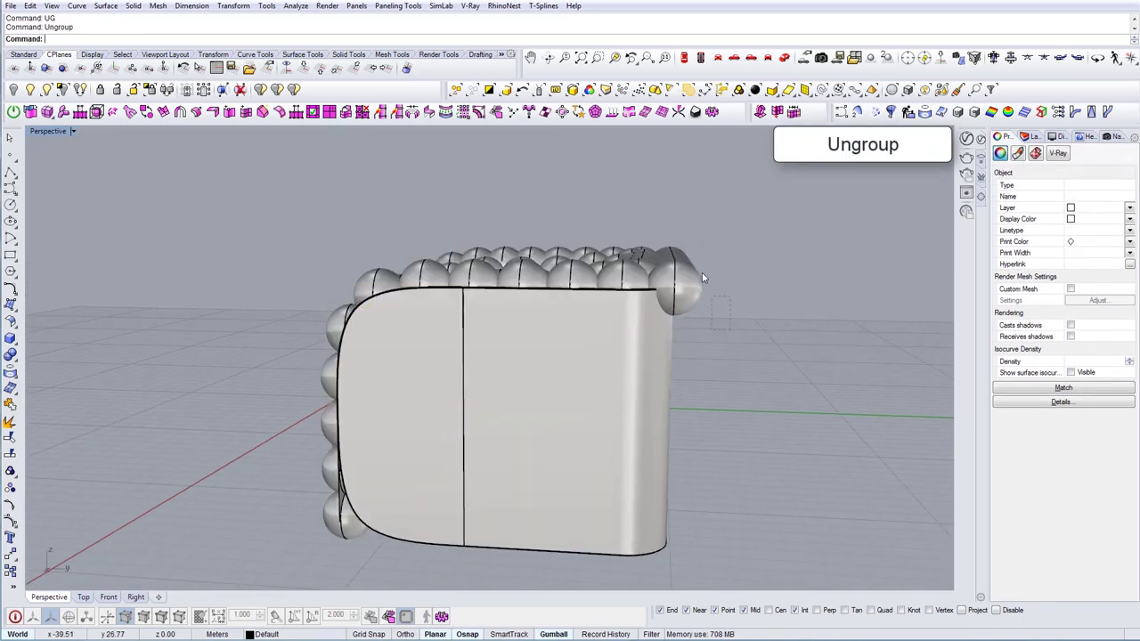
drag(730, 247, 684, 285)
key(Delete)
Step: Select the lowest row of front balls and move it back under the seat towards the shell's rear
right_drag(711, 288, 298, 437)
drag(429, 492, 426, 490)
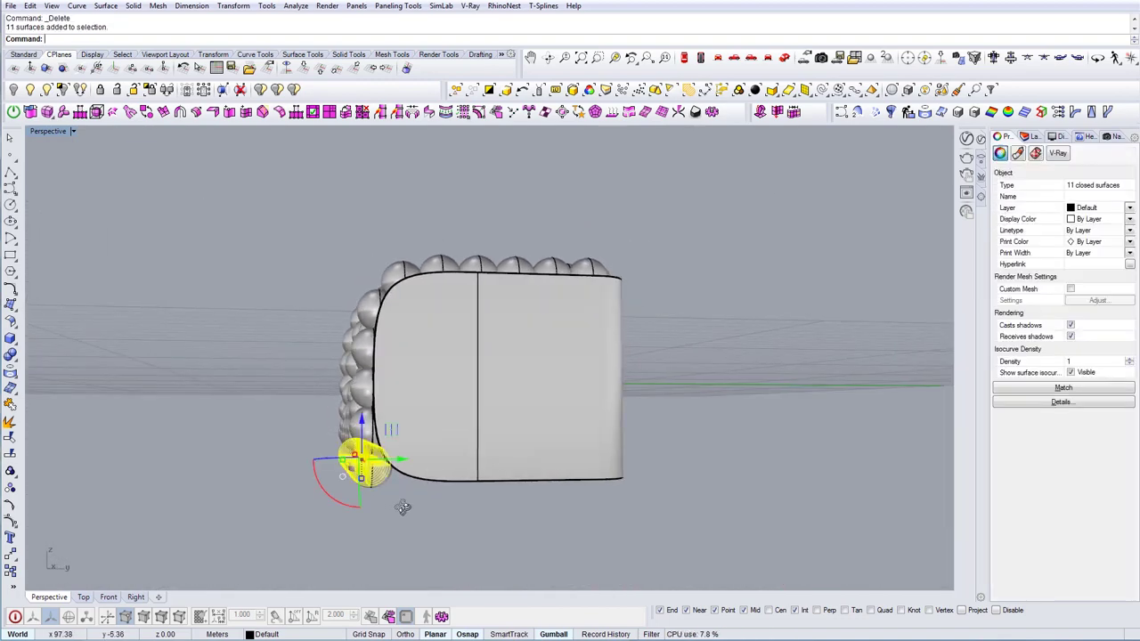
scroll(405, 468, up, 5)
mouse_move(398, 449)
right_down()
mouse_move(408, 452)
mouse_move(387, 453)
mouse_move(408, 448)
mouse_move(392, 444)
right_up()
drag(390, 441, 417, 432)
right_drag(421, 469, 453, 482)
click(457, 535)
right_drag(457, 535, 456, 532)
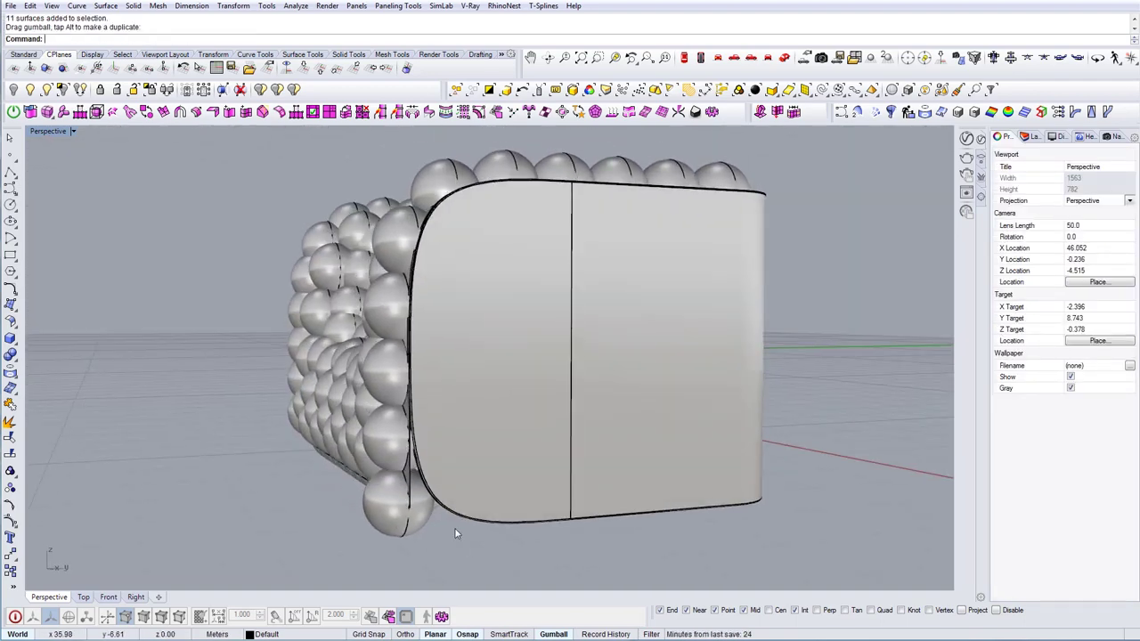
Step: Delete a stray ball at the shell's lower front corner and shift the remaining corner ball inward
scroll(407, 470, up, 5)
click(408, 469)
scroll(418, 475, down, 6)
right_drag(452, 484, 401, 410)
key(Delete)
click(397, 501)
key(Delete)
key(ctrl+z)
scroll(385, 427, up, 2)
drag(408, 410, 429, 406)
key(Escape)
Step: Turn on the solid edit points of the shell with SolidPtOn
right_drag(428, 407, 521, 399)
scroll(436, 425, down, 3)
click(565, 414)
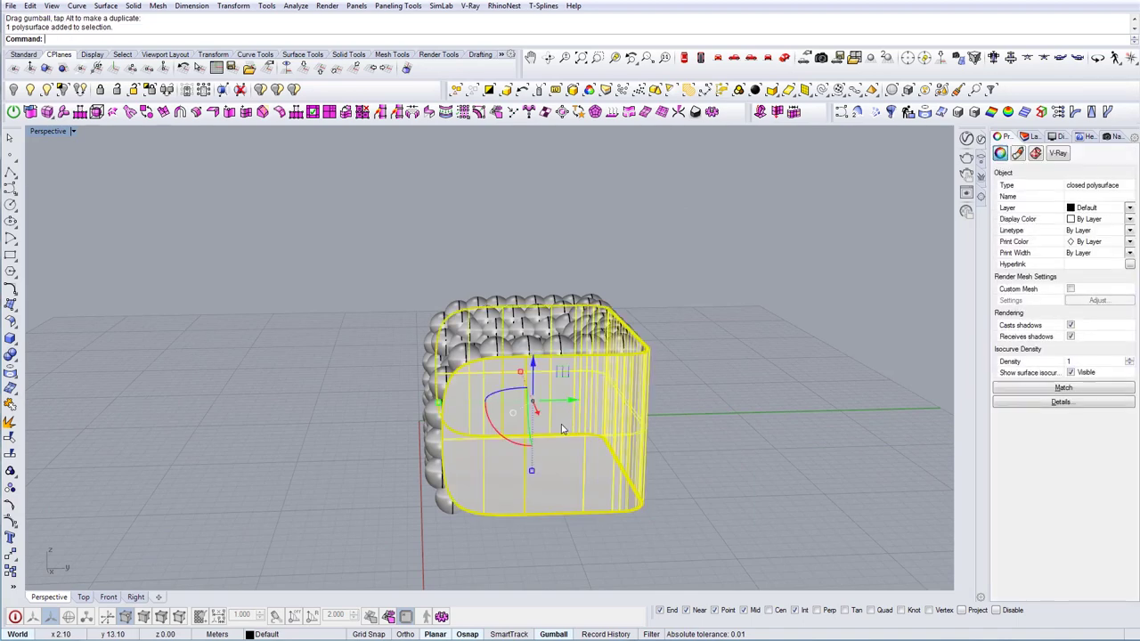
right_drag(565, 414, 538, 405)
text(SolidPtOn)
key(Return)
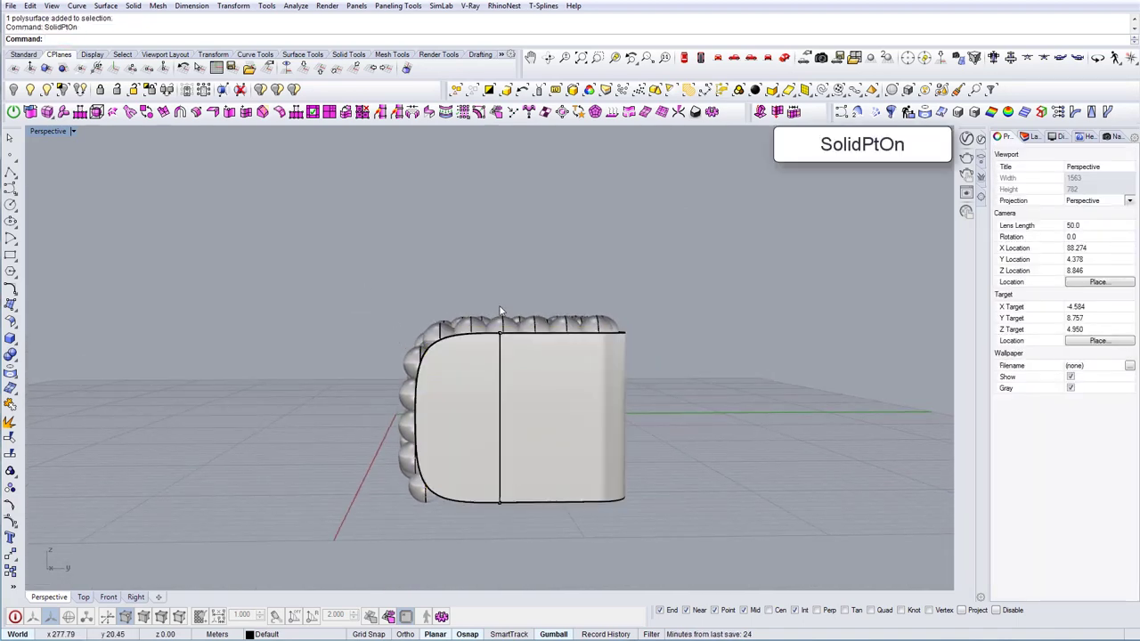
drag(360, 272, 712, 358)
scroll(518, 332, up, 4)
right_drag(539, 342, 543, 379)
key(Escape)
Step: Select the shell's upper edit points without the balls and raise them about 0.9 m
right_drag(534, 313, 509, 288)
right_drag(506, 383, 495, 390)
drag(497, 253, 512, 421)
right_drag(520, 419, 540, 245)
ctrl+click(527, 365)
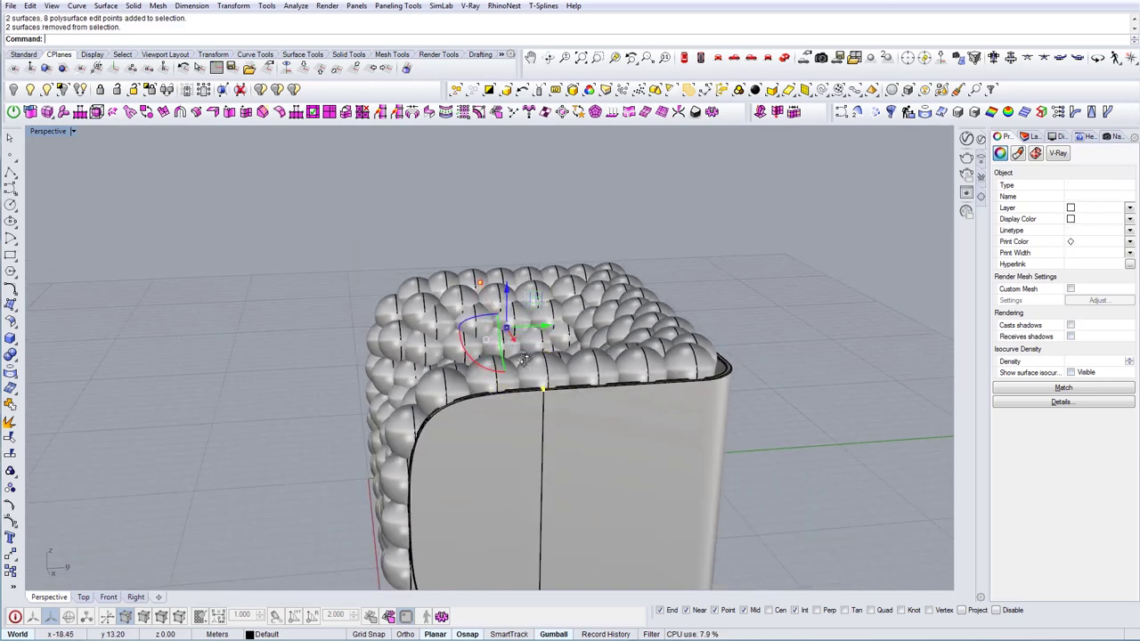
right_drag(527, 365, 505, 285)
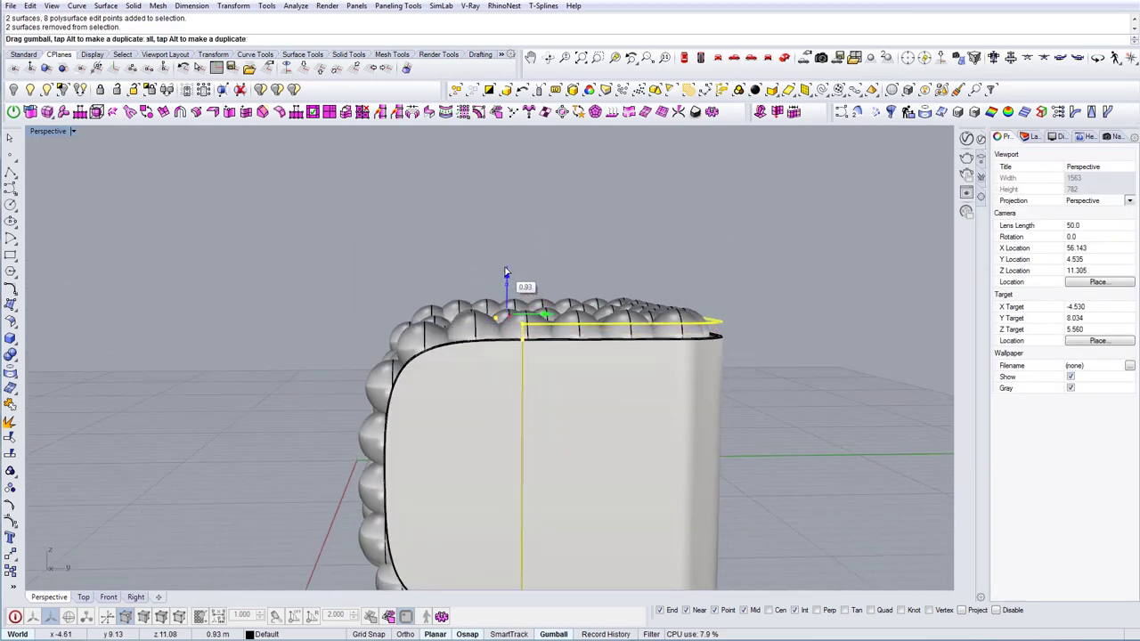
drag(504, 268, 506, 273)
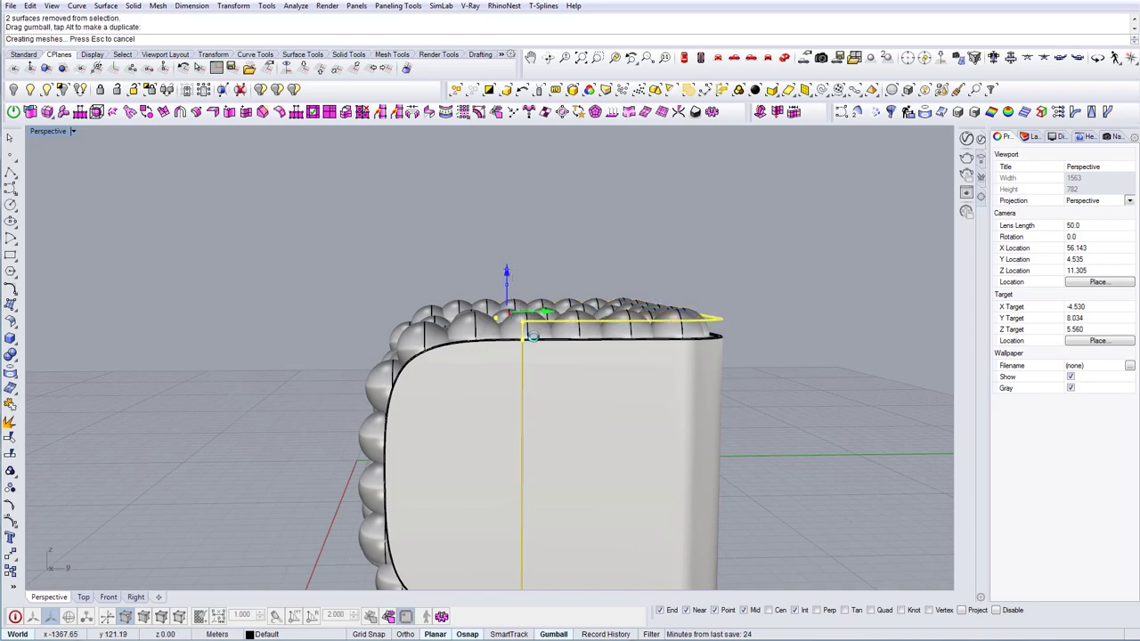
Step: Select the lower front balls and move them back slightly into the shell
right_drag(524, 383, 500, 379)
right_drag(410, 403, 347, 314)
drag(342, 310, 457, 463)
scroll(481, 472, up, 5)
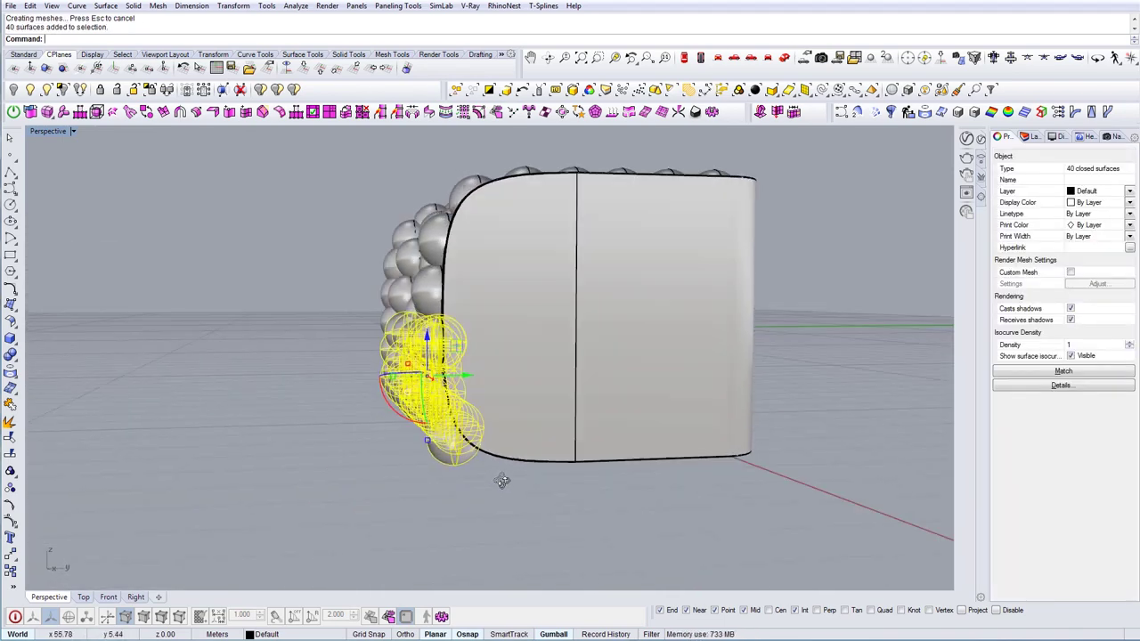
drag(473, 351, 494, 343)
right_drag(497, 401, 508, 412)
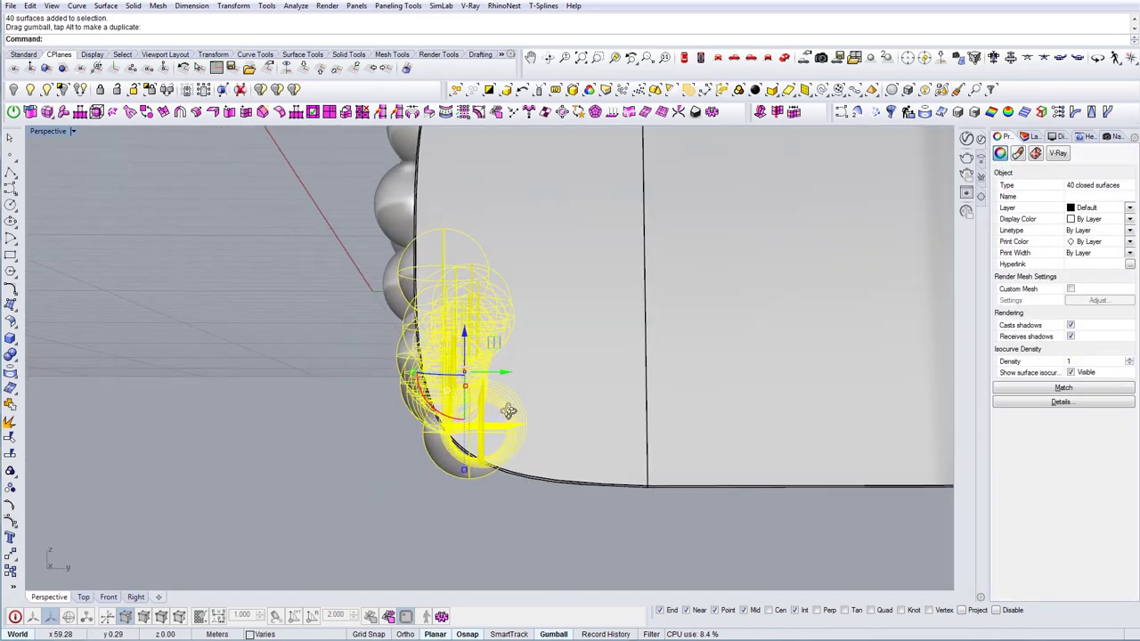
Step: Refine the lowest front balls by moving a single corner ball to fit inside the shell's rounded edge
click(294, 396)
drag(288, 392, 541, 501)
right_drag(541, 502, 452, 487)
drag(305, 389, 581, 531)
scroll(489, 479, down, 3)
right_drag(389, 422, 521, 470)
click(543, 481)
drag(508, 418, 524, 449)
Step: Select the protruding front balls along the shell's opposite side and move them back into the shell
right_drag(524, 449, 548, 313)
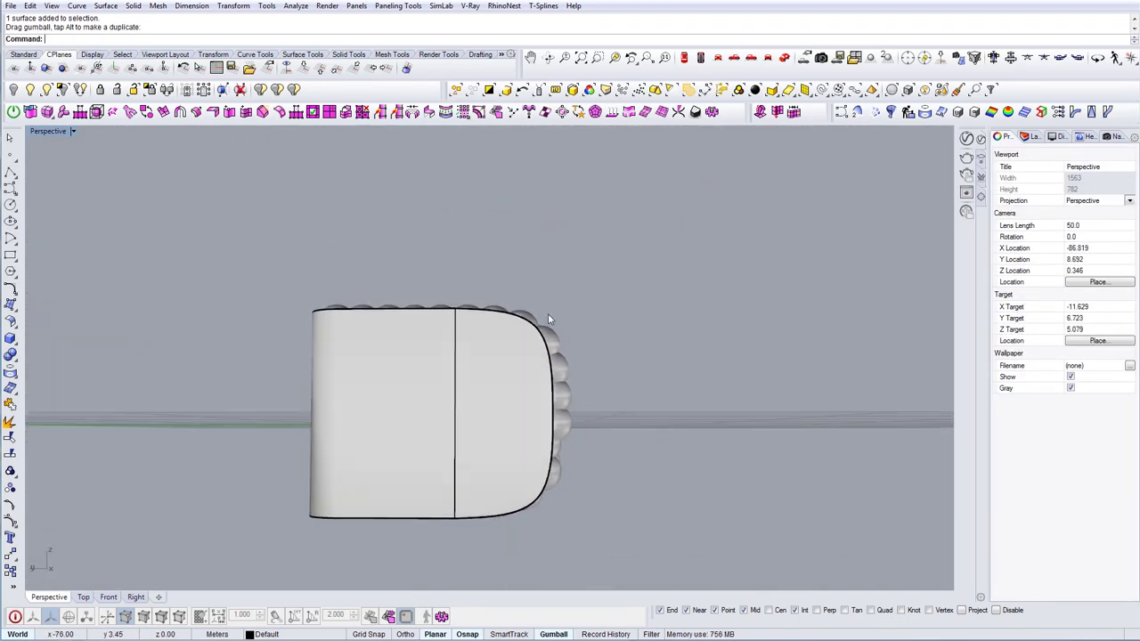
drag(586, 449, 588, 445)
scroll(543, 383, up, 3)
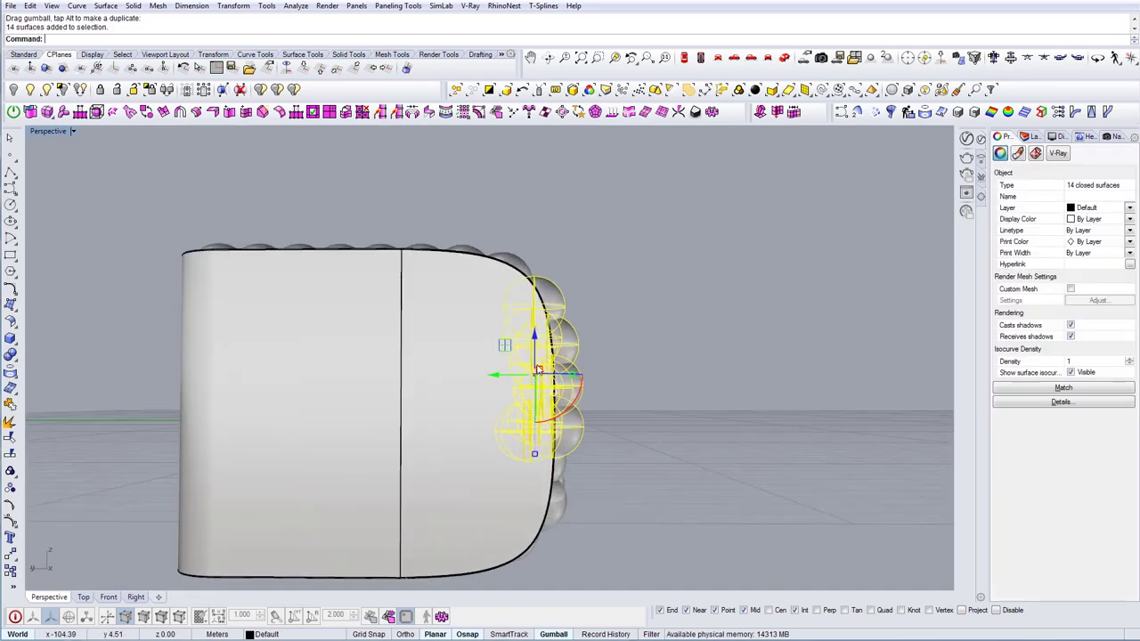
drag(497, 378, 489, 380)
click(624, 427)
right_drag(623, 428, 513, 432)
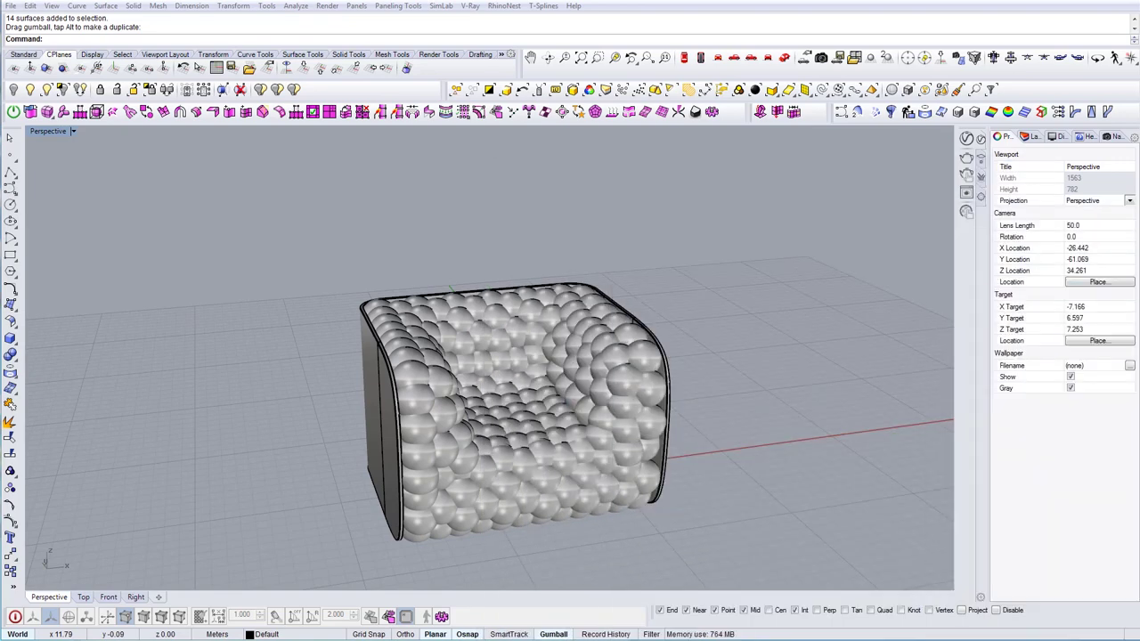
right_drag(526, 421, 568, 432)
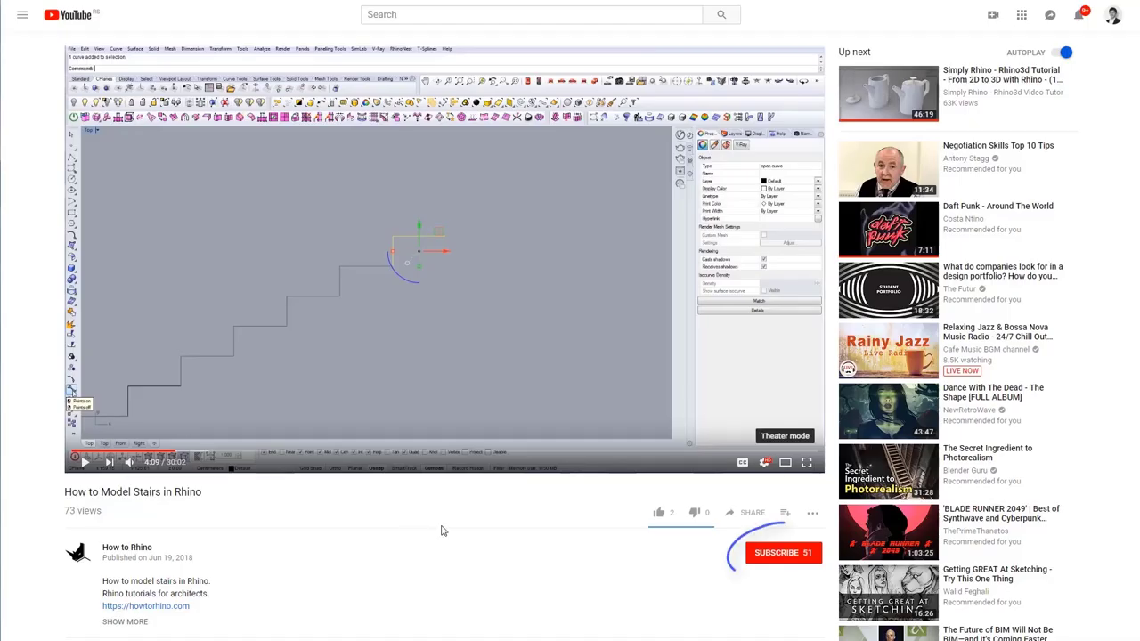
Step: Switch to the YouTube video page and subscribe to the How to Rhino channel
click(795, 556)
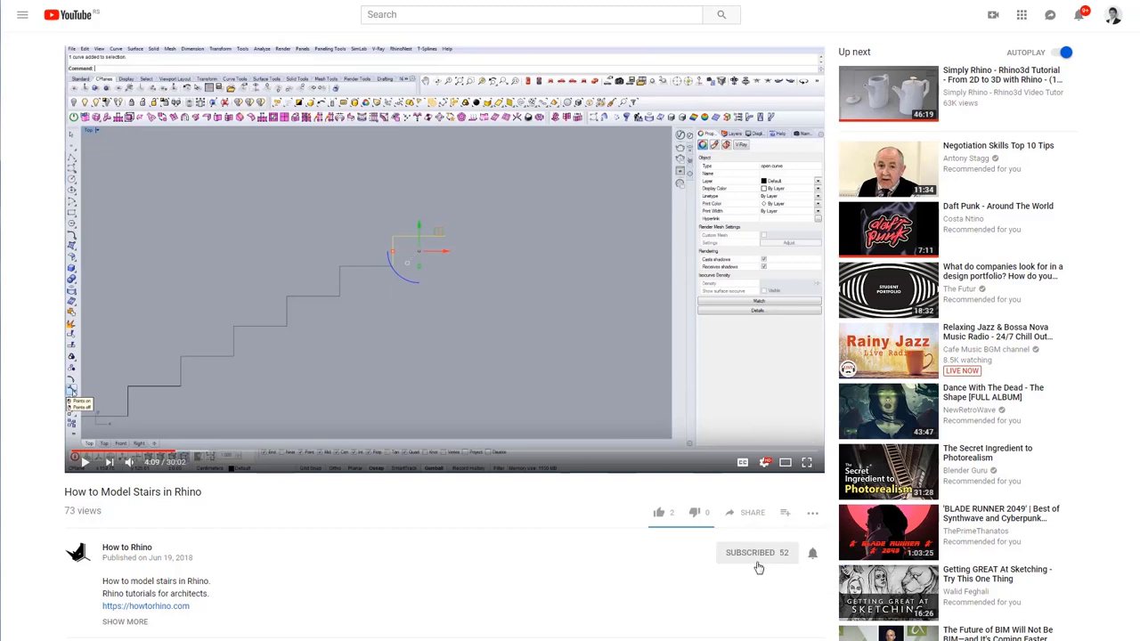